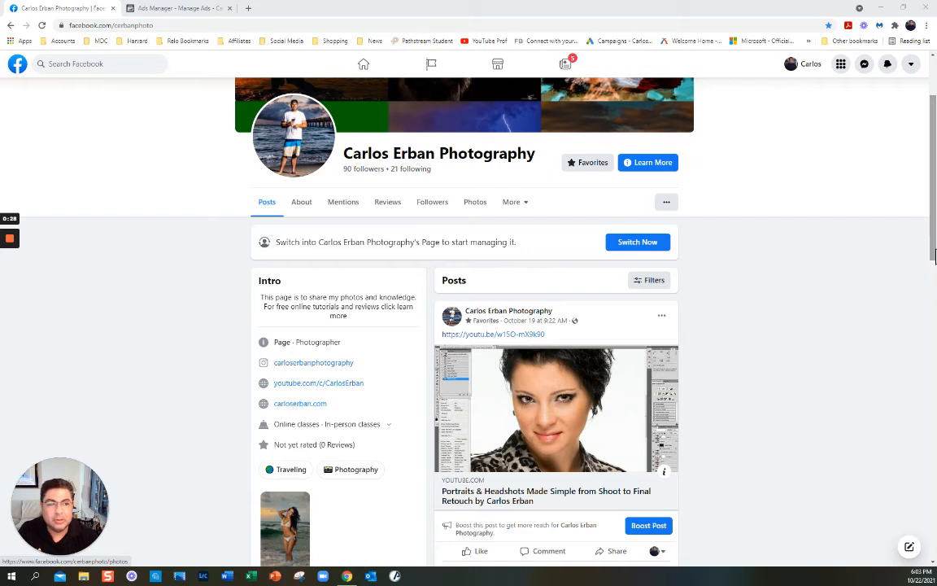
Step: In a new browser tab, search Google for facebook ads manager and open the Using Facebook Ads Manager result
scroll(935, 257, "up", 3)
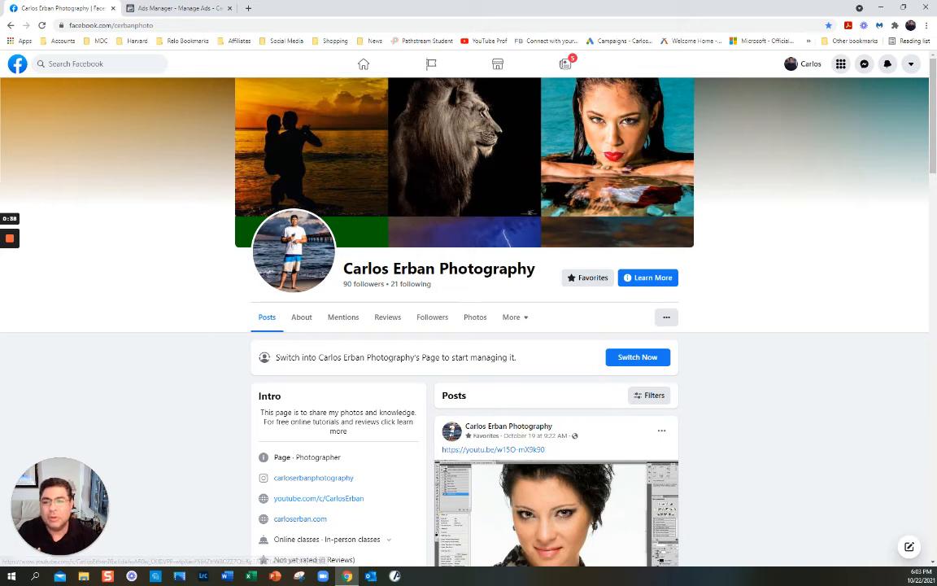
left_click(187, 9)
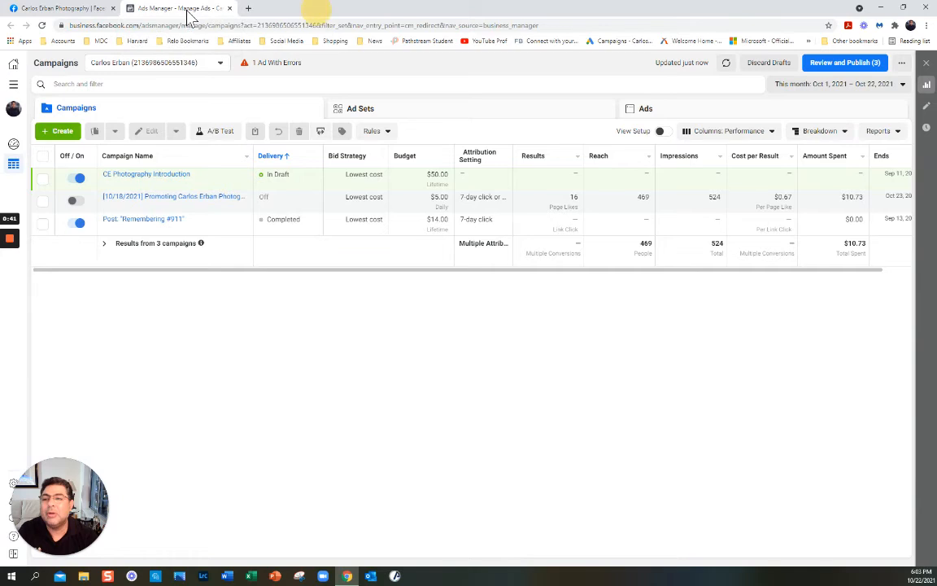
left_click(248, 8)
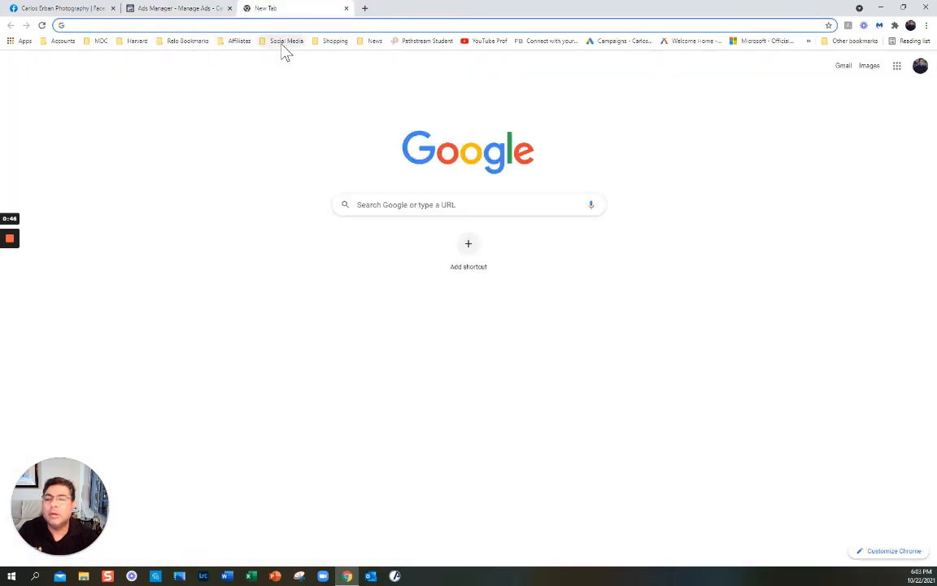
left_click(379, 210)
type("face")
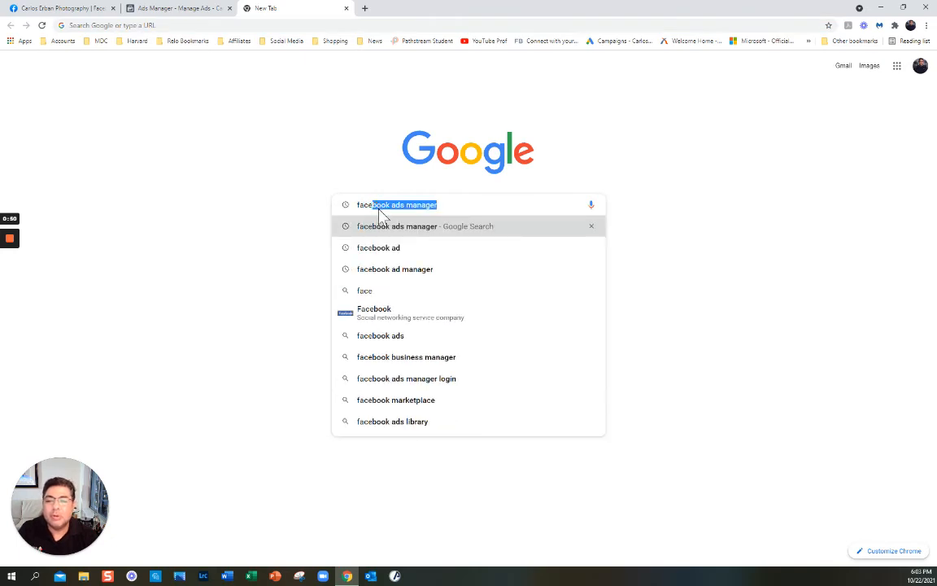
key("Return")
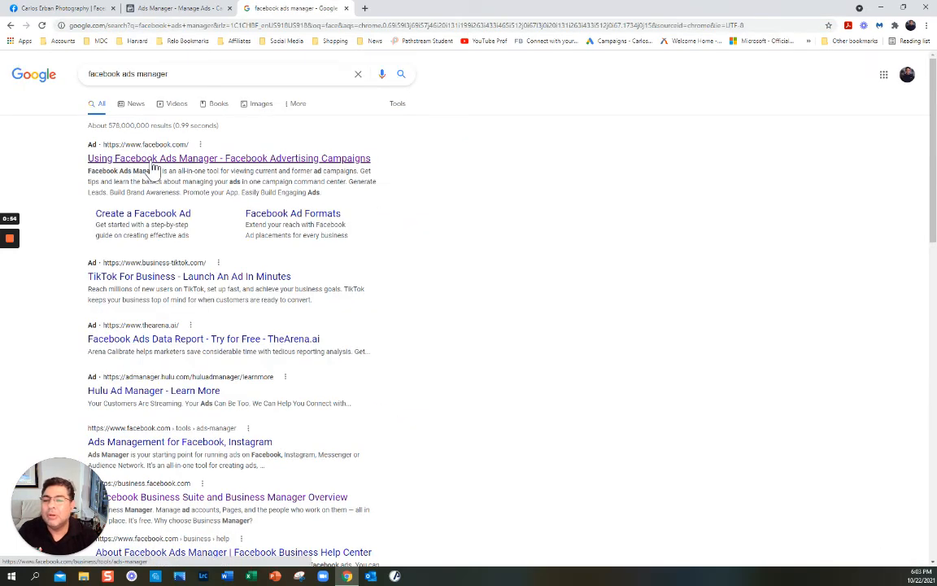
left_click(153, 167)
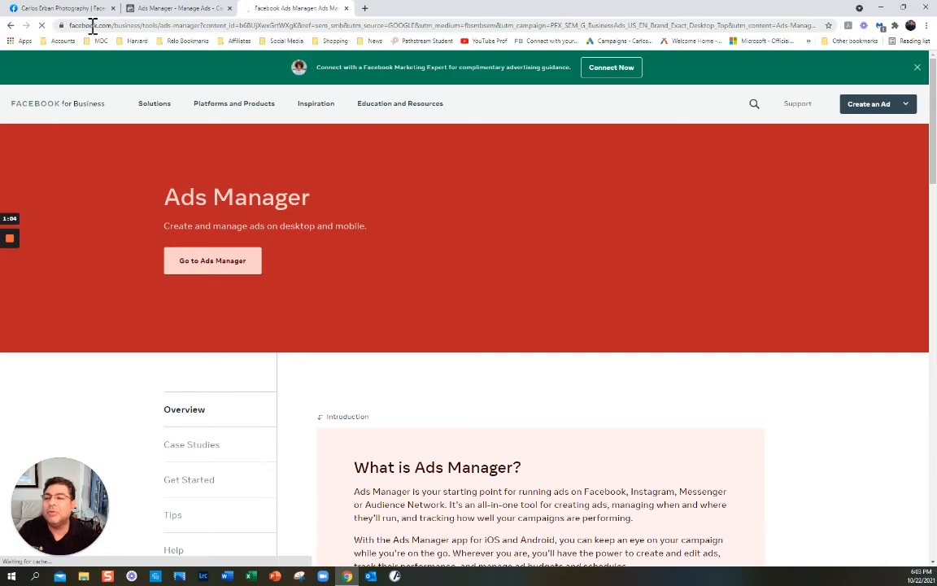
left_click(147, 25)
left_click(145, 25)
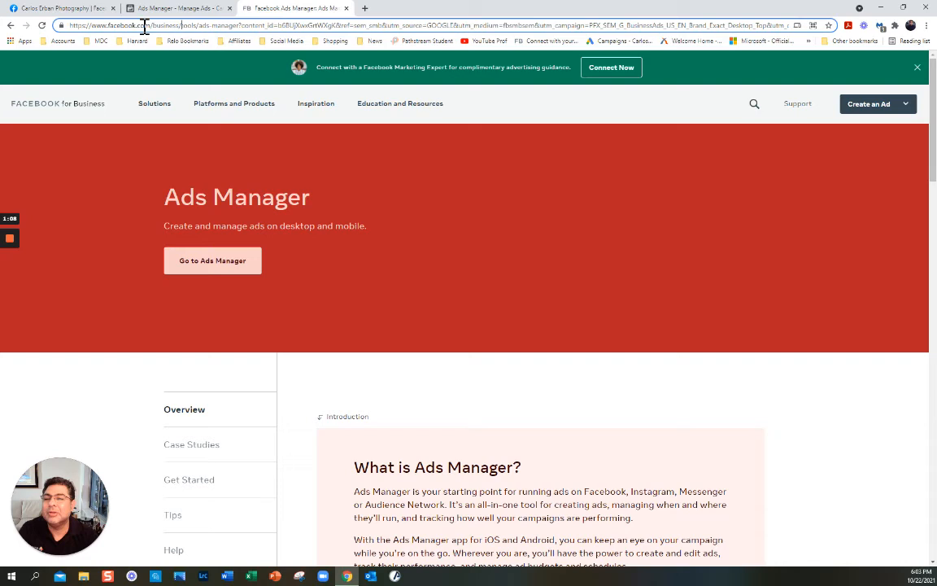
left_click_drag(182, 25, 930, 16)
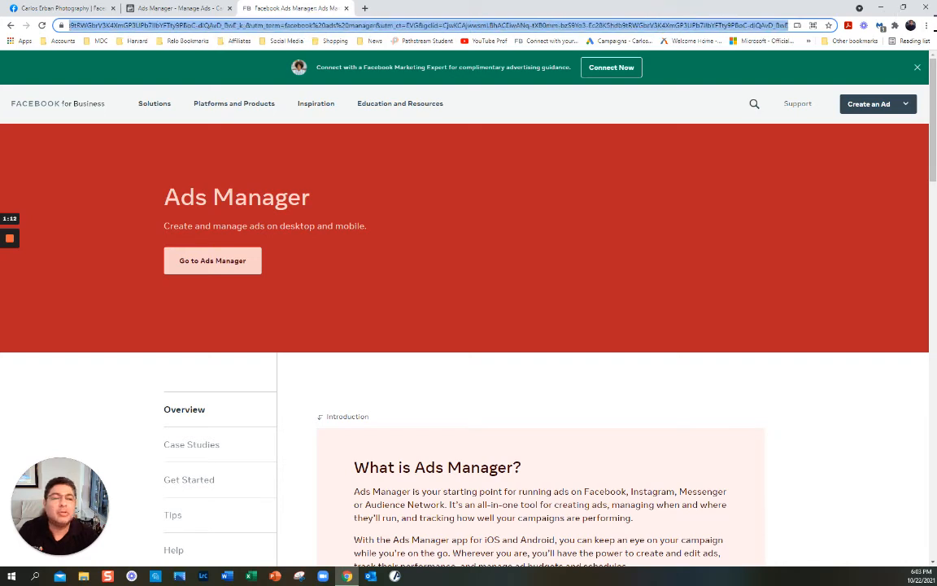
key("BackSpace")
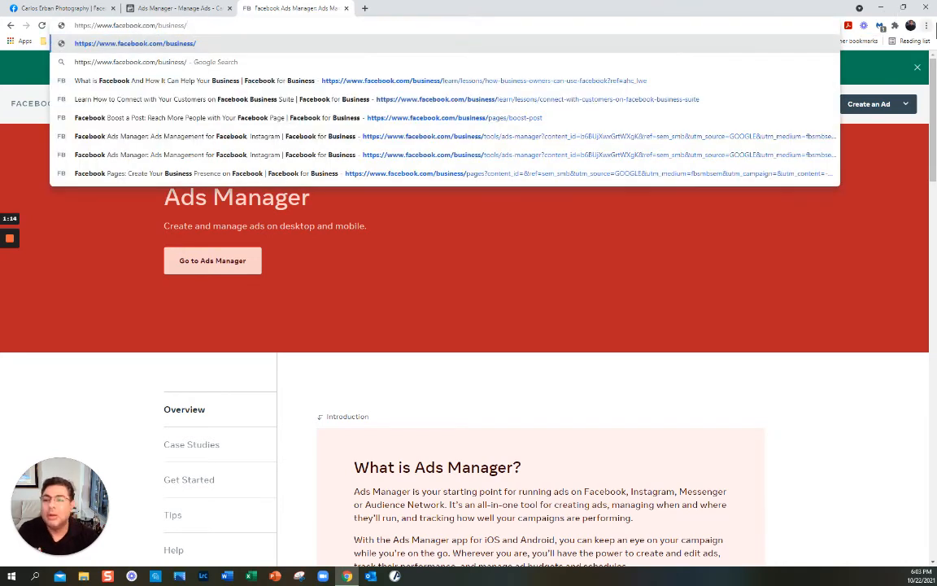
key("Return")
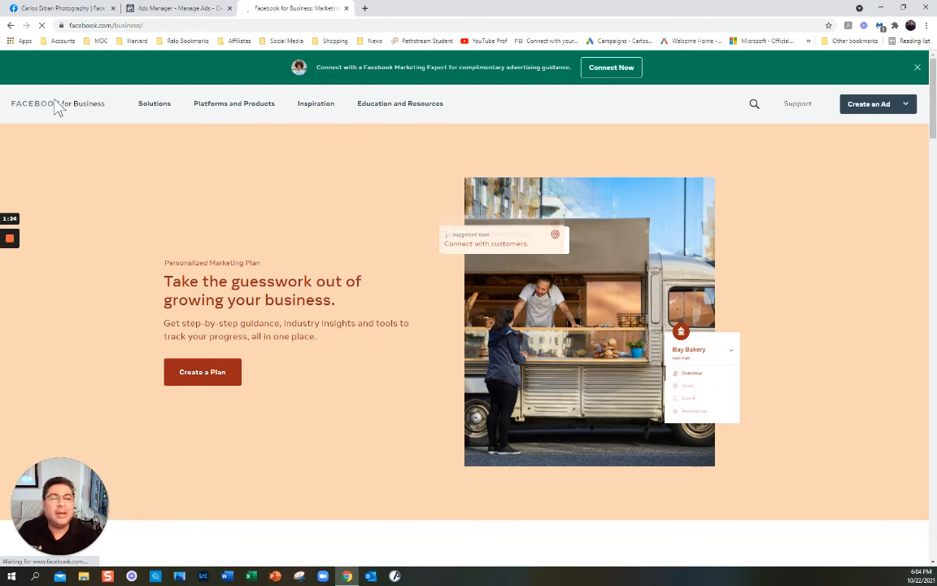
left_click(908, 109)
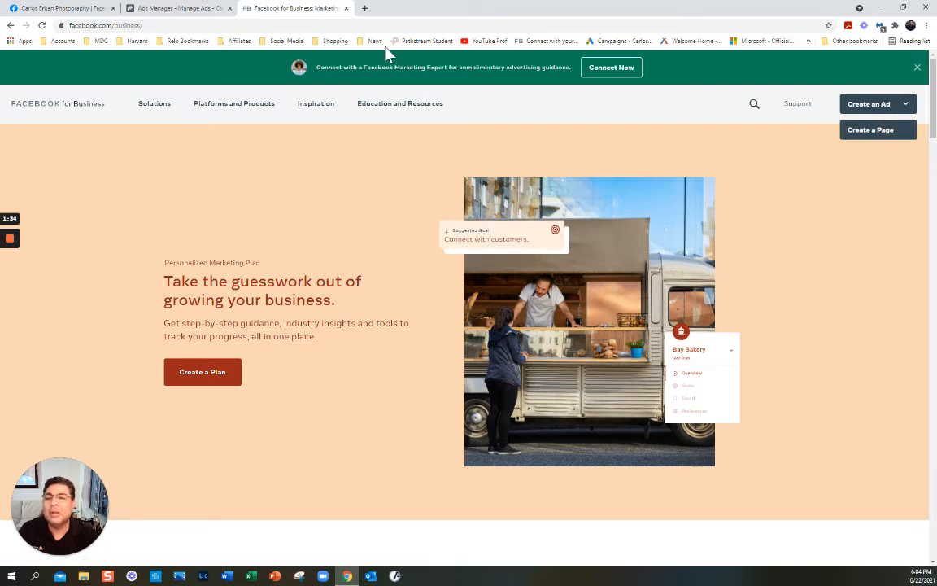
Step: Close the Facebook for Business page and look at the photography page and the Ads Manager campaigns list
left_click(346, 9)
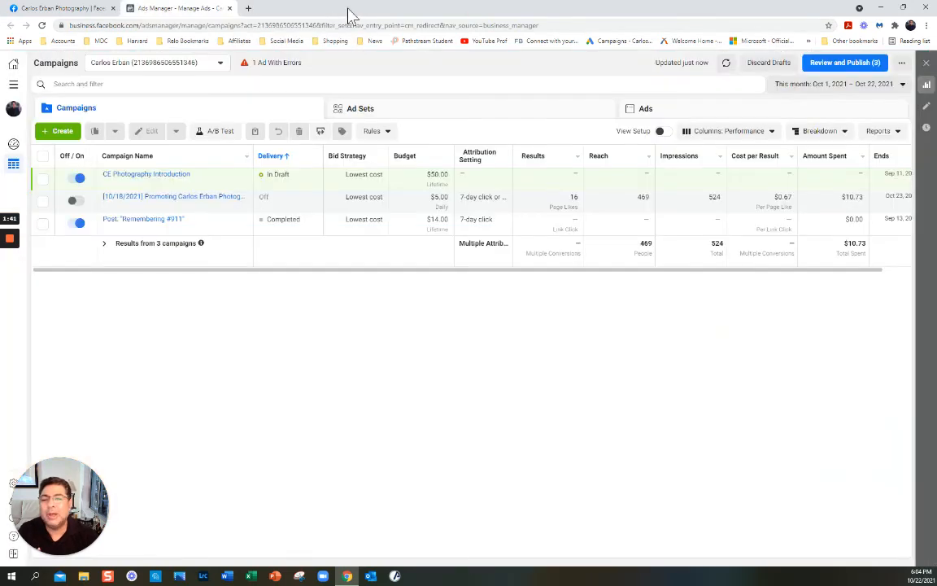
left_click(47, 10)
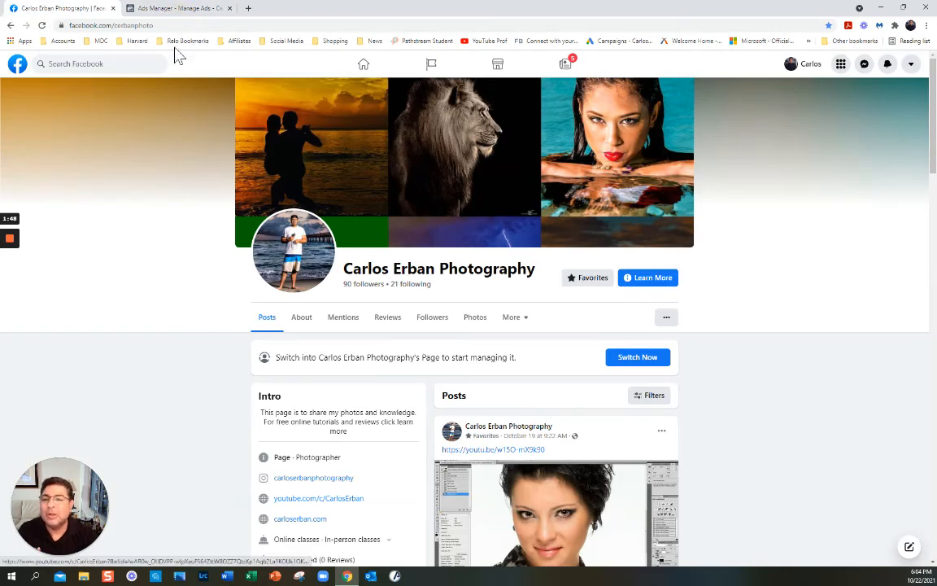
left_click(177, 8)
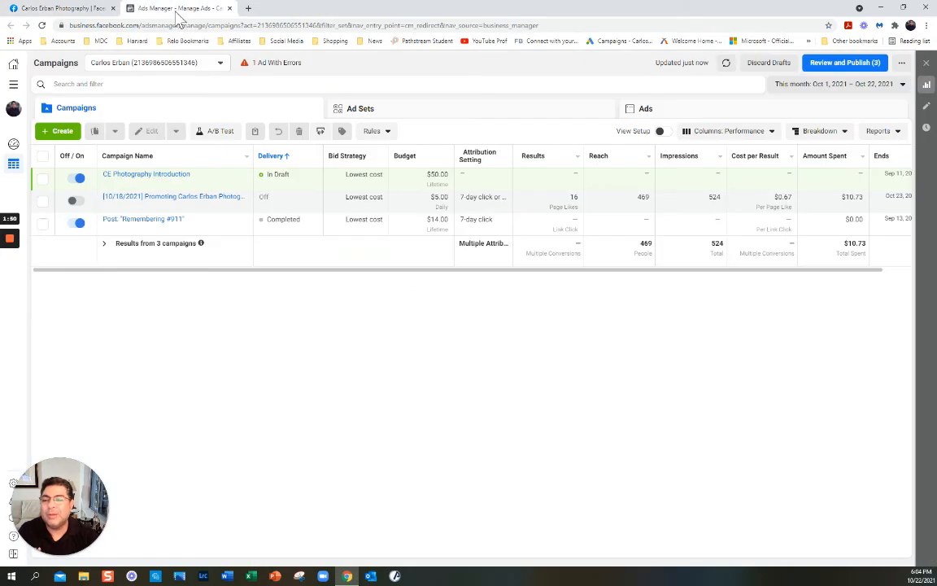
Step: Return to the photography page and switch into it to manage it as the page
left_click(42, 10)
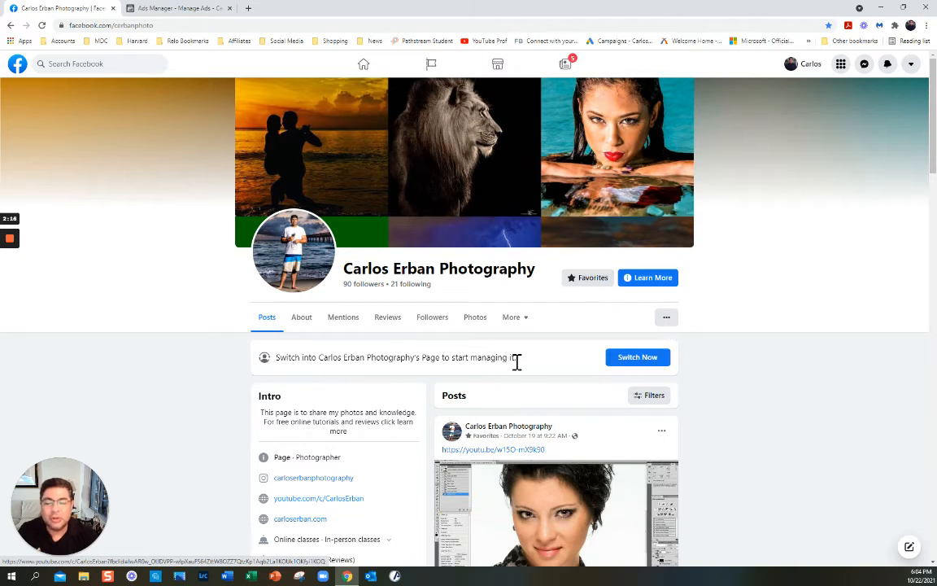
left_click(634, 366)
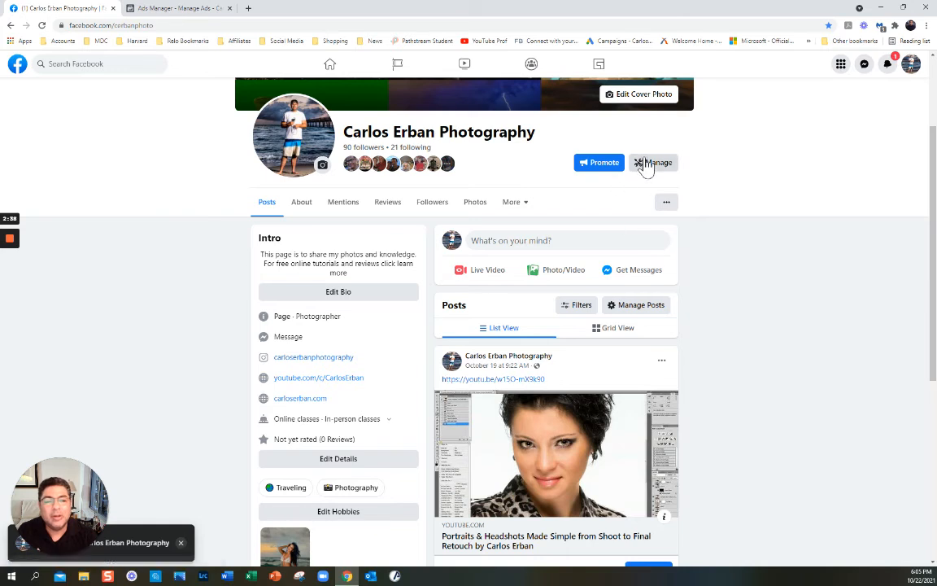
Step: View the ad types offered for promoting the photography page, and return to the page
scroll(831, 256, "up", 2)
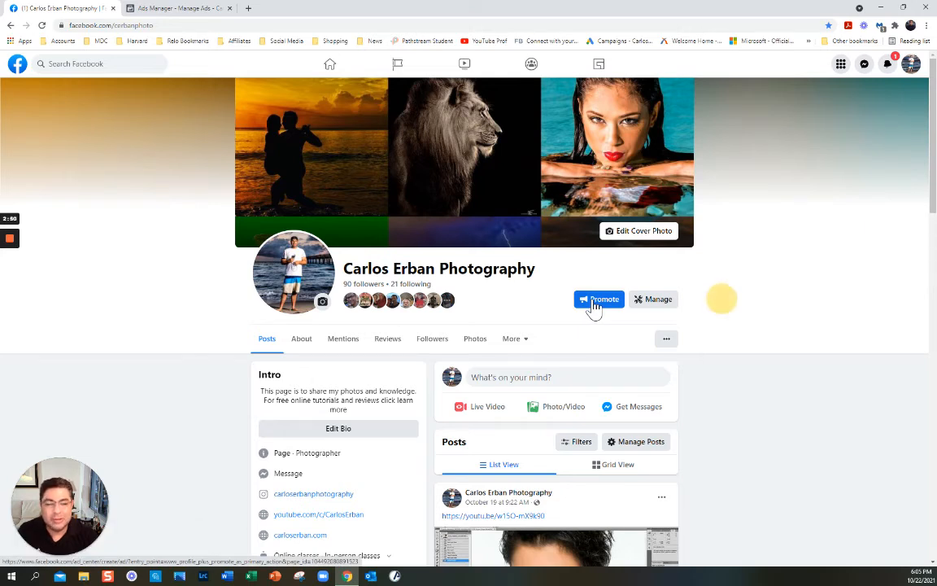
left_click(594, 308)
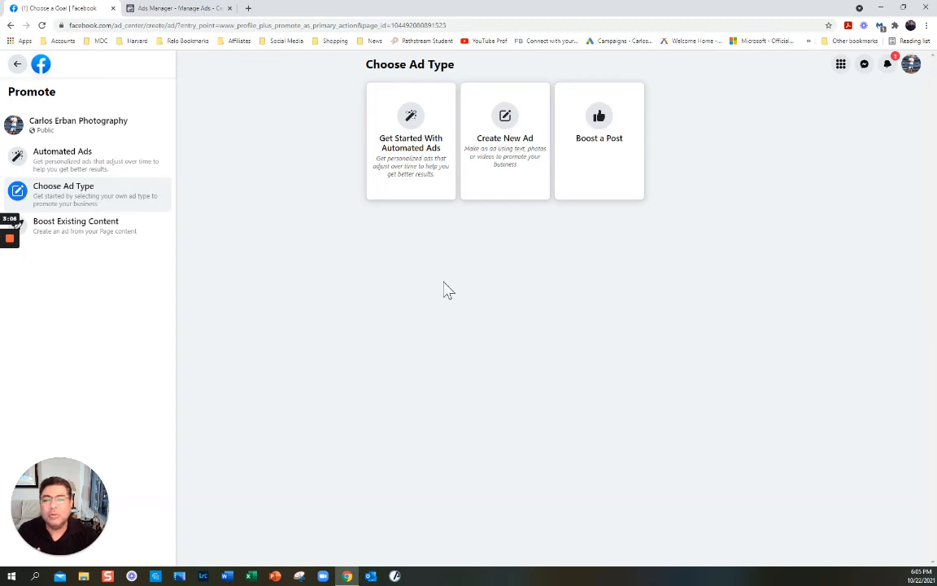
left_click(17, 65)
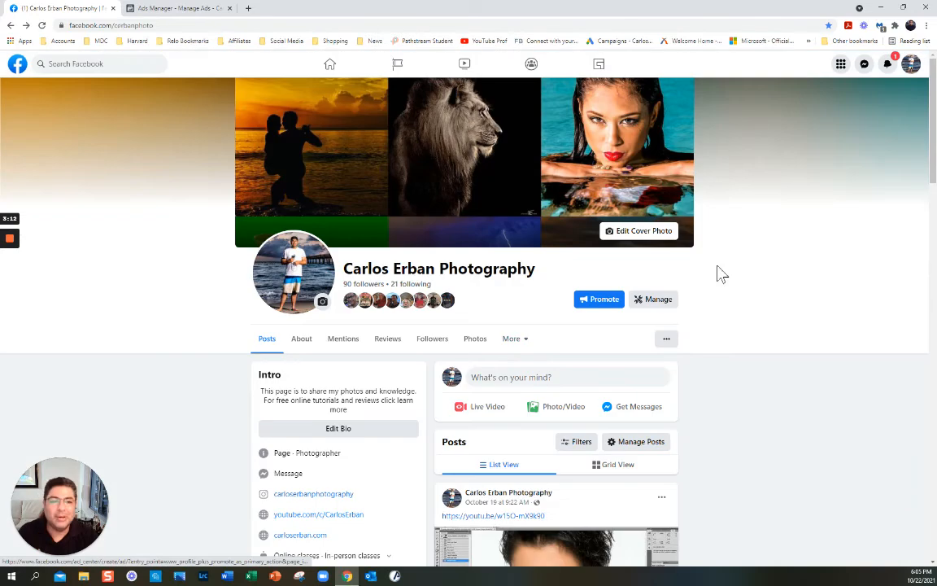
Step: Start a new ad from the Facebook menu's Create options, cancel the new campaign, and return to the photography page
left_click(842, 67)
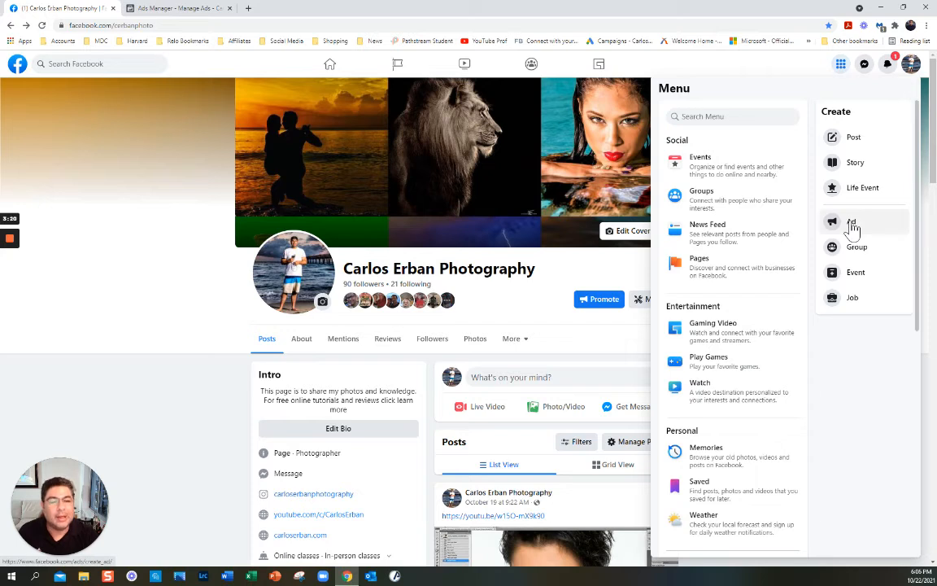
scroll(796, 265, "down", 3)
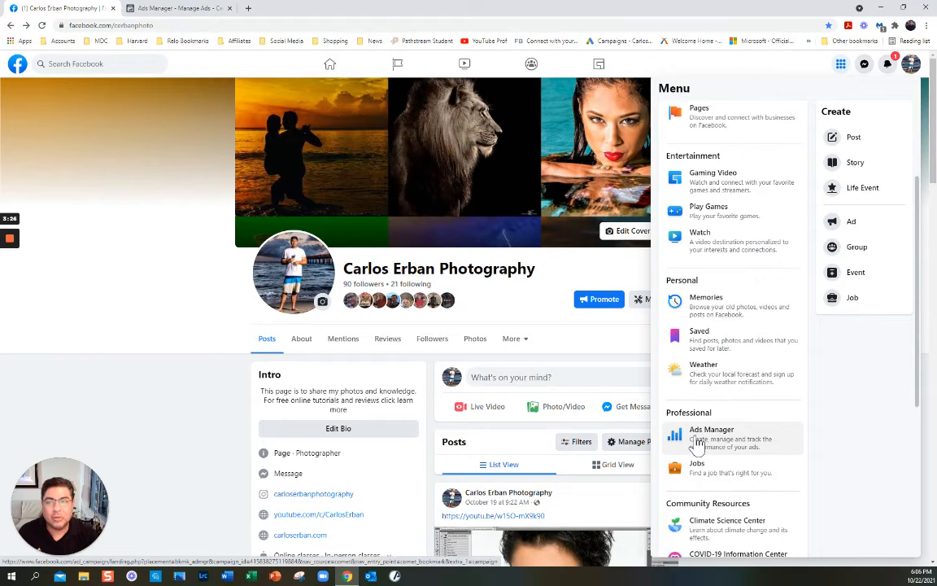
scroll(864, 396, "up", 3)
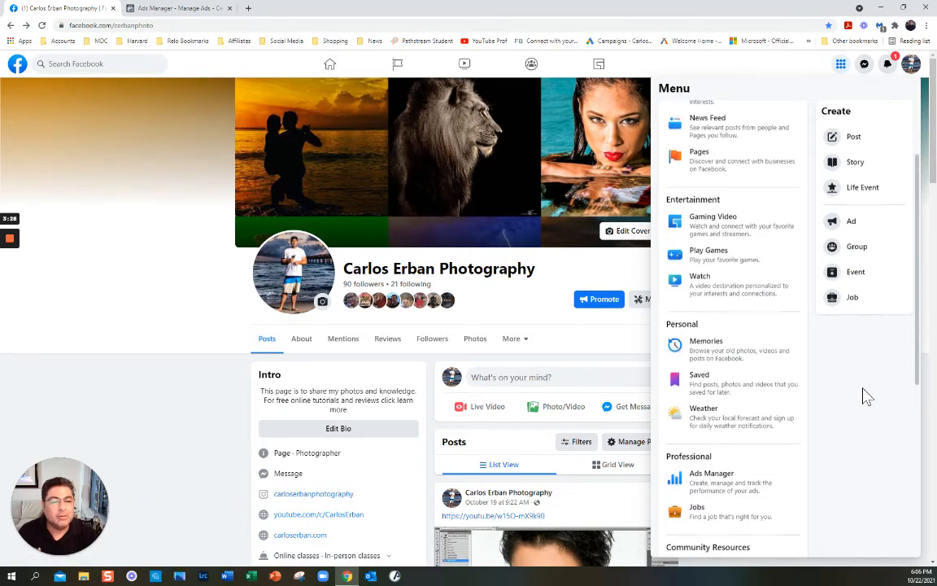
left_click(850, 223)
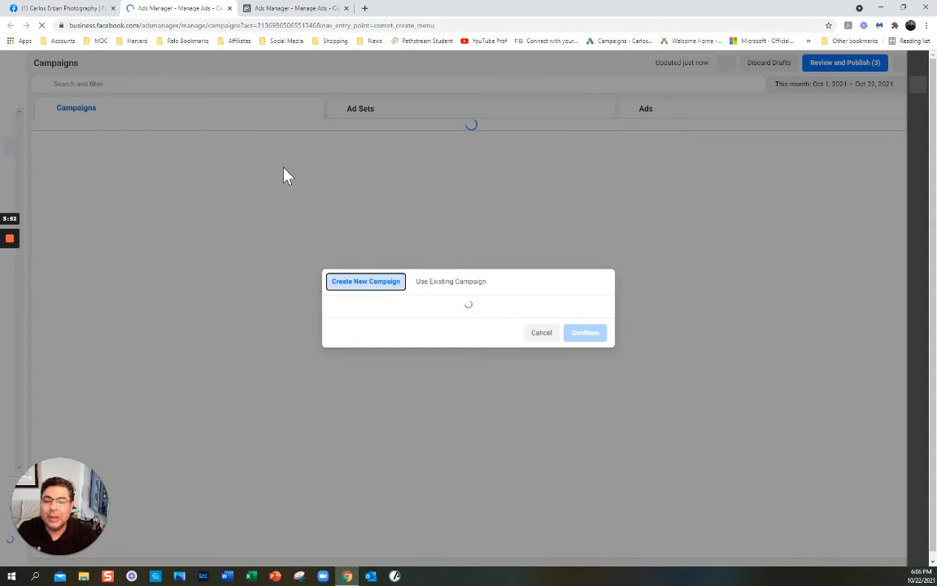
left_click(545, 340)
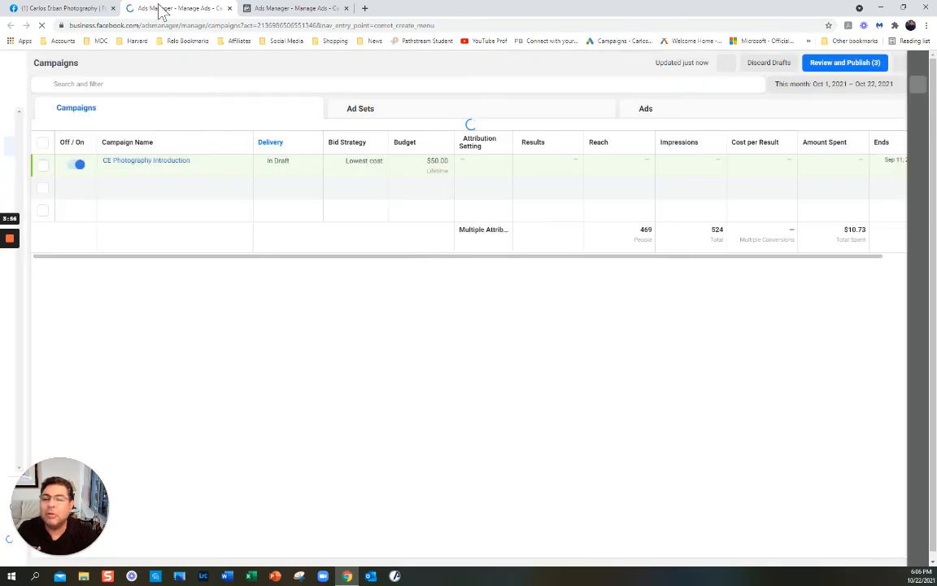
left_click(230, 8)
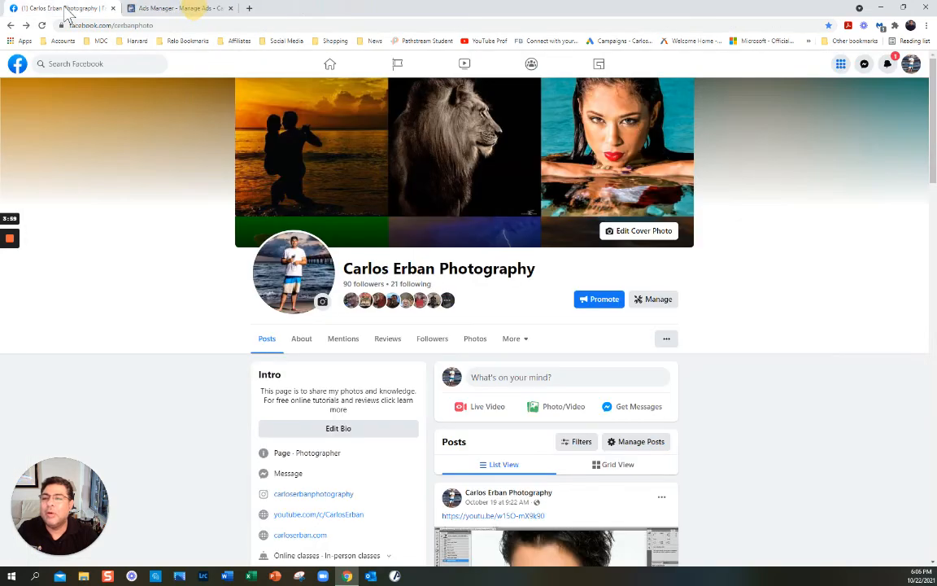
Step: Promote the photography page with the Create New Ad type and review the ad form's settings and preview
left_click(599, 308)
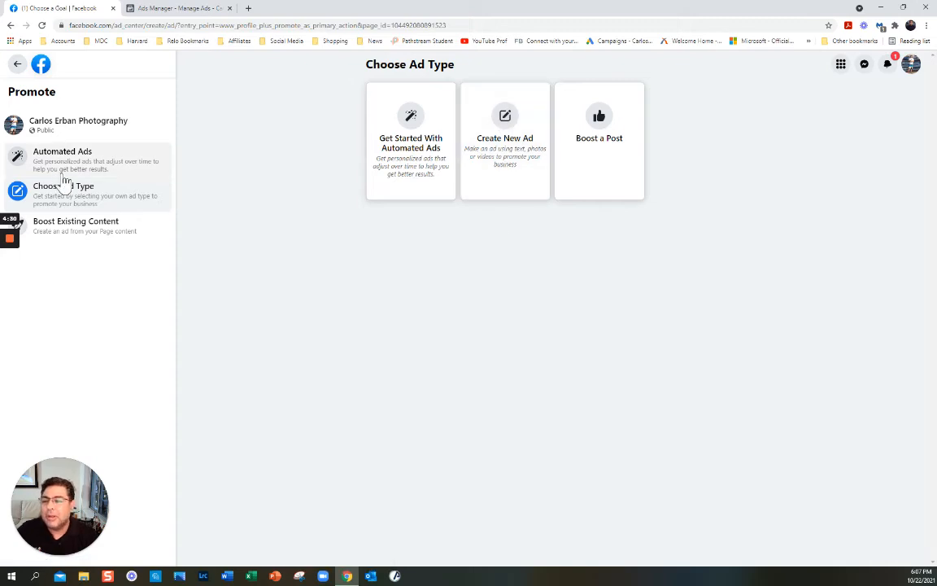
left_click(504, 126)
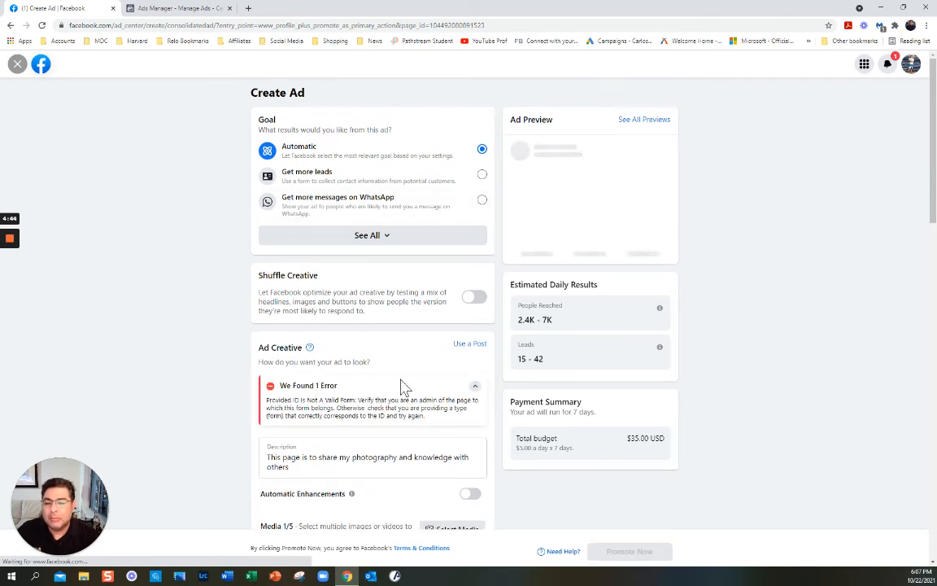
scroll(376, 414, "down", 4)
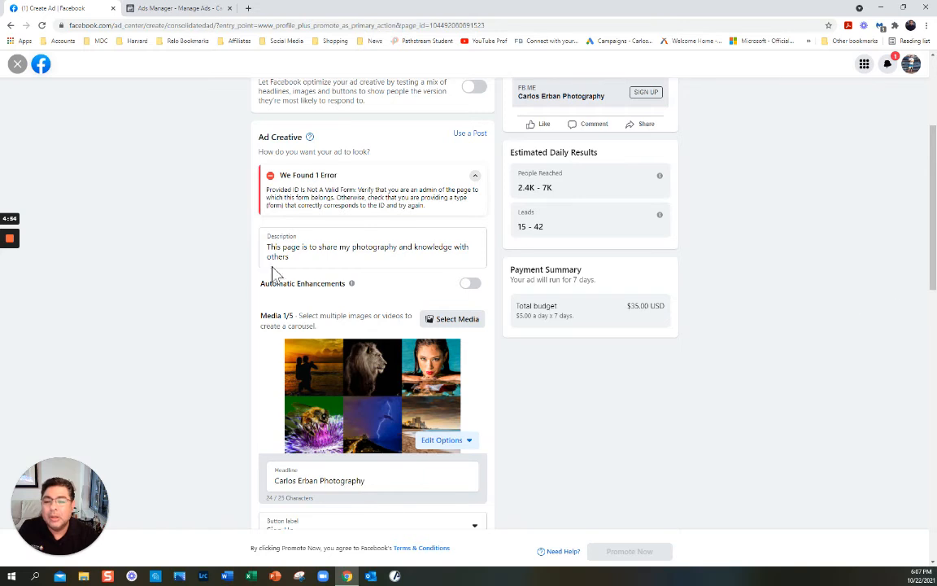
scroll(808, 274, "up", 3)
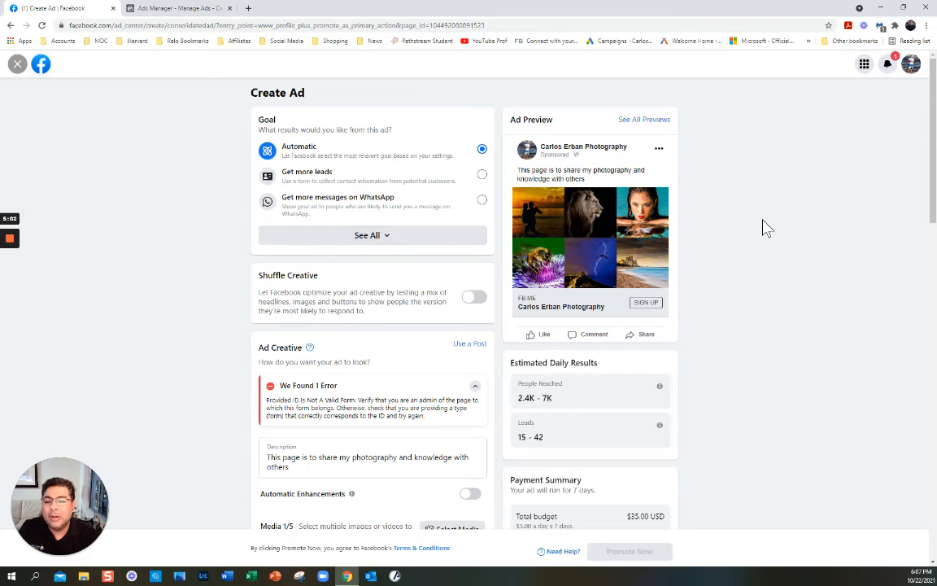
scroll(765, 228, "down", 2)
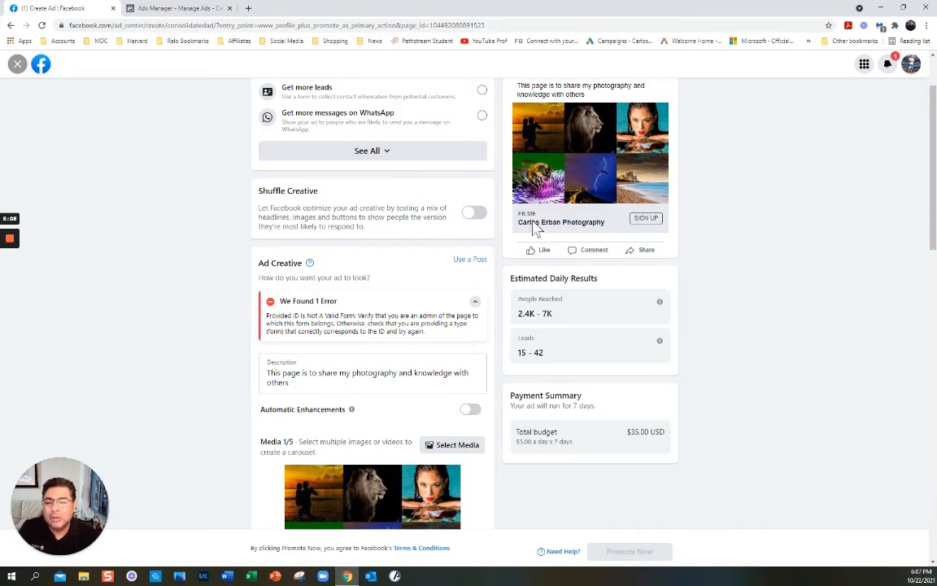
scroll(778, 236, "down", 1)
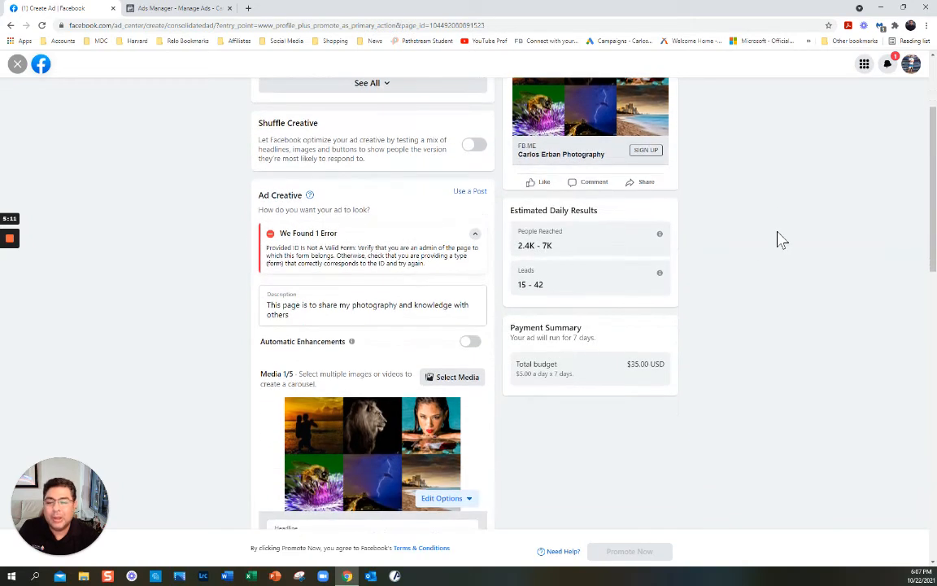
Step: Replace the ad's description with the opening words "If you enjoy photography and would"
left_click(264, 305)
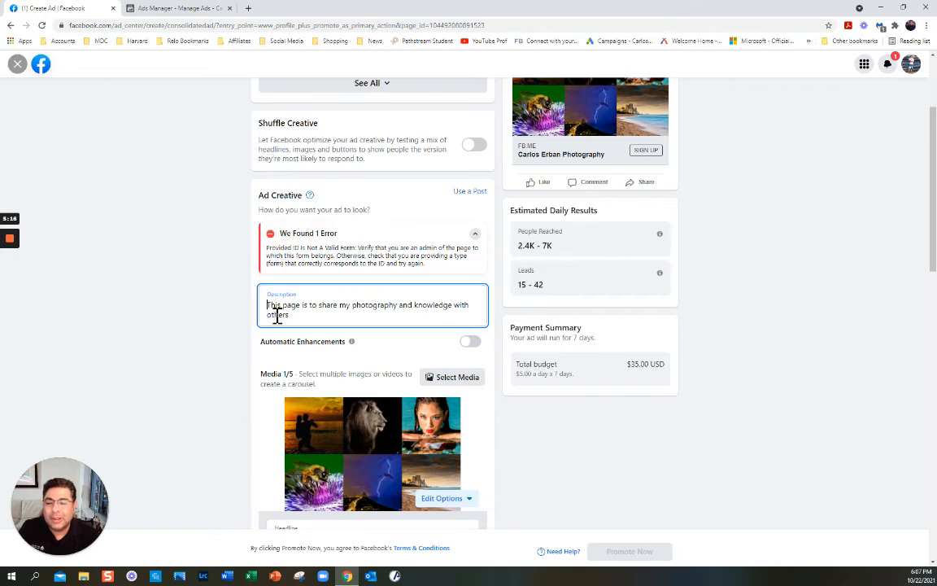
left_click_drag(265, 305, 418, 310)
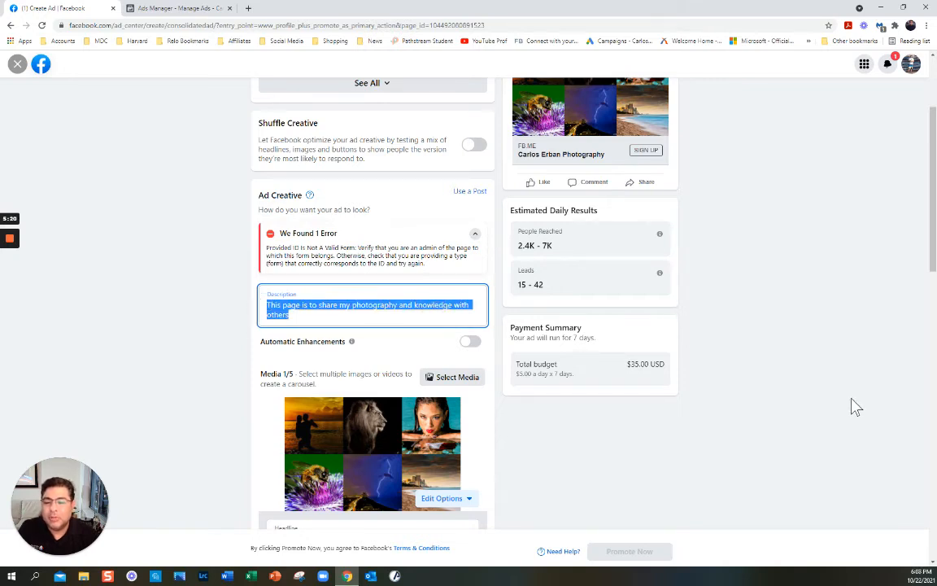
key("BackSpace")
type("If you enjoy")
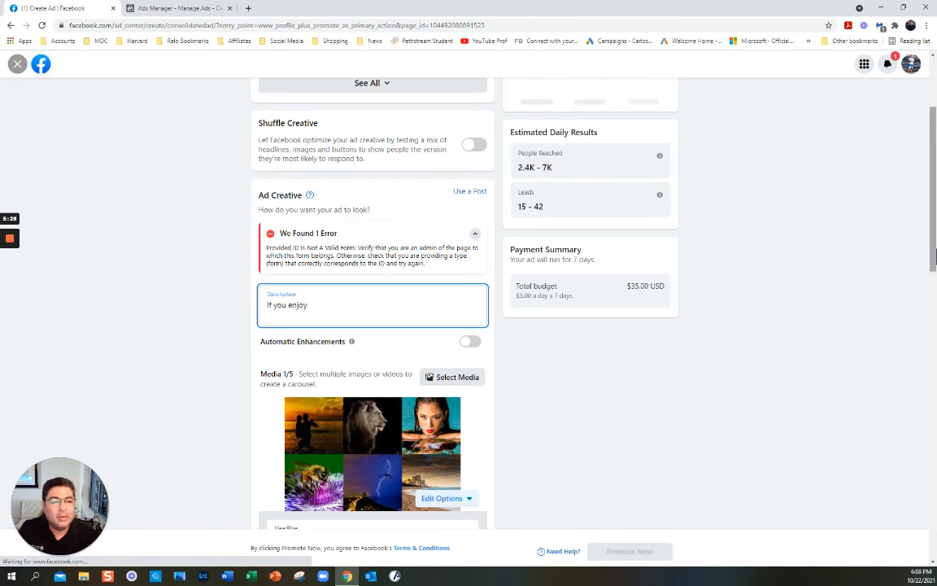
left_click_drag(933, 247, 935, 184)
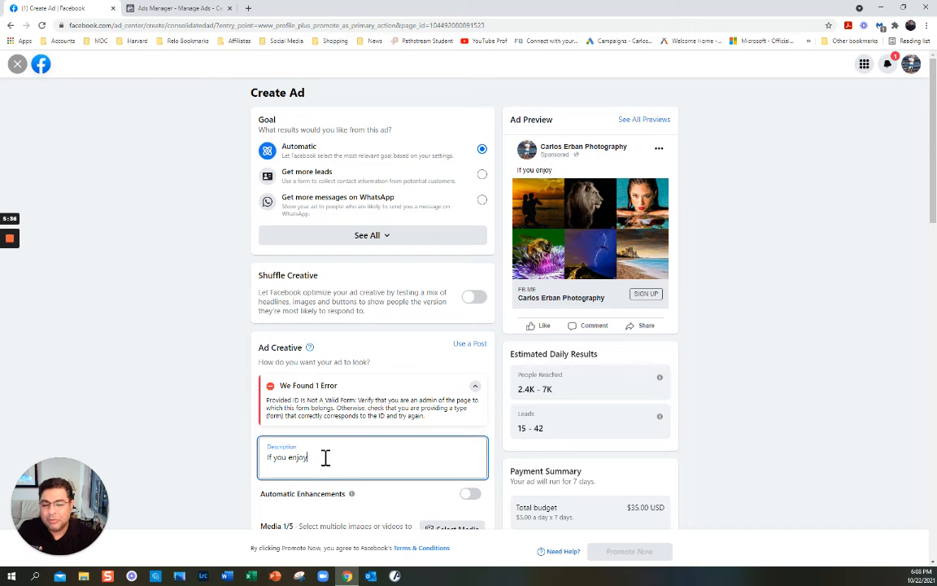
type("hot")
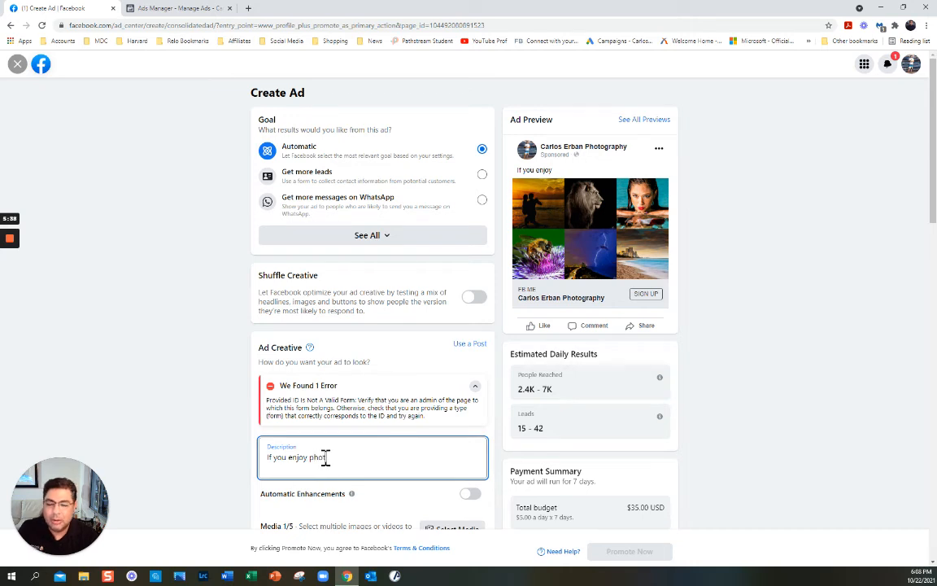
type("ography")
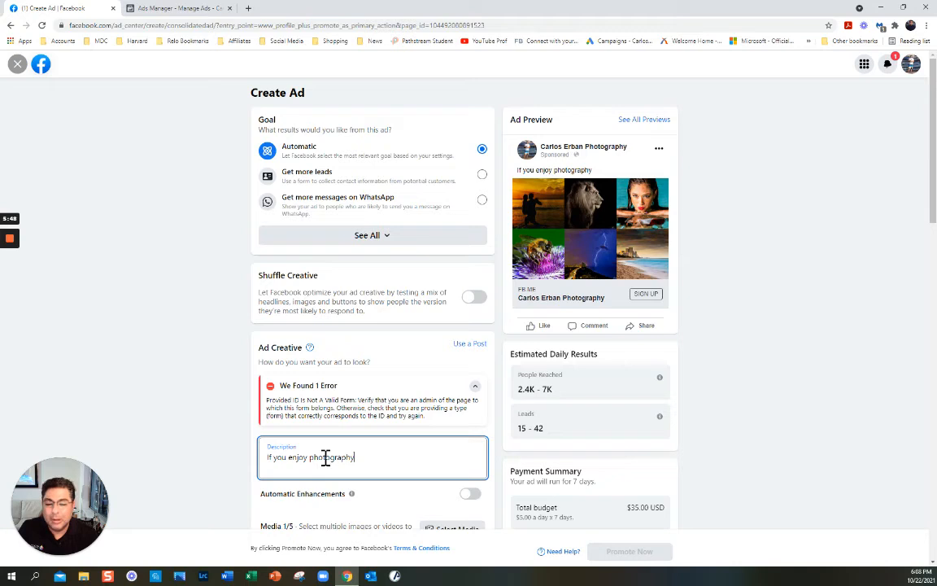
type("and would")
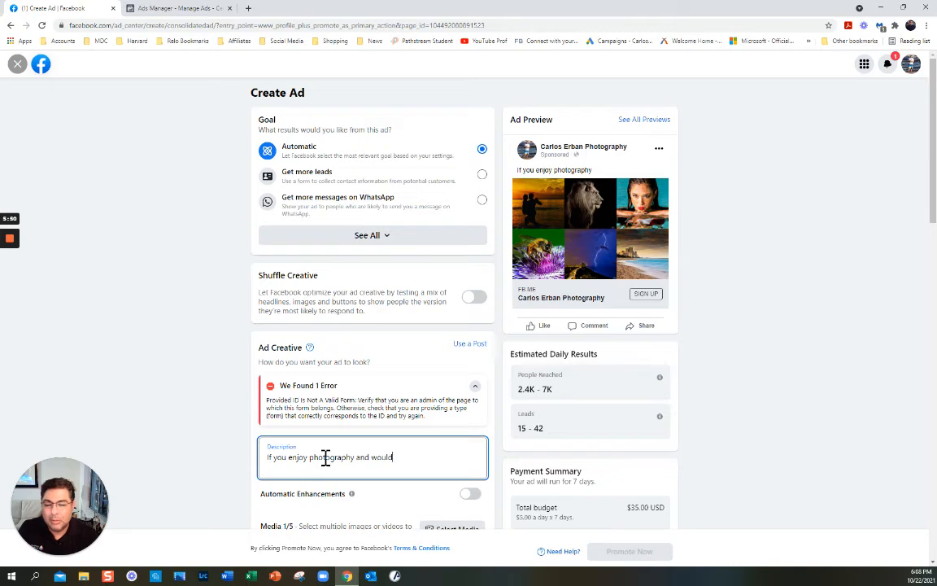
Step: Continue the ad's description with "posts with pictures and"
type(" like")
key("BackSpace")
key("BackSpace")
key("BackSpace")
key("BackSpace")
key("BackSpace")
type("posts")
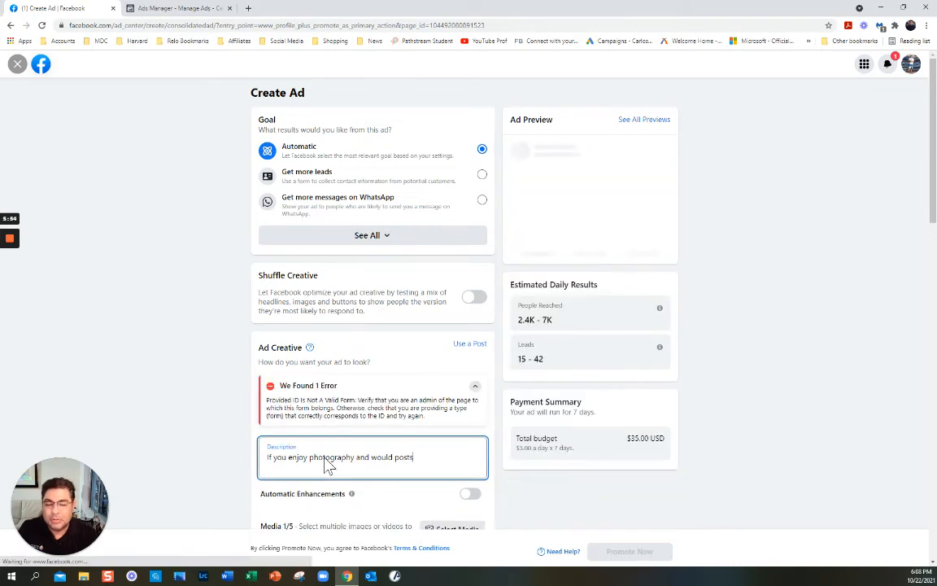
type(" wit")
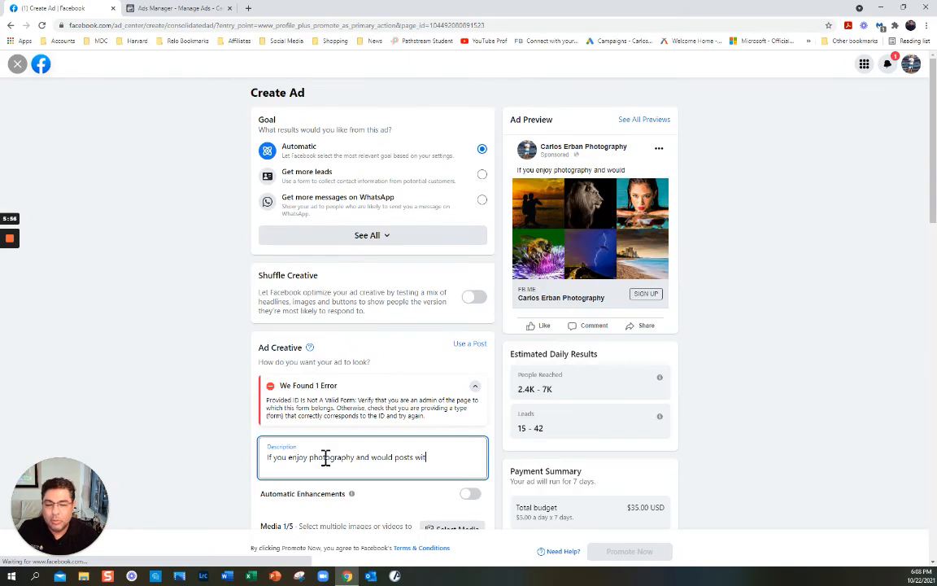
type("h pictu")
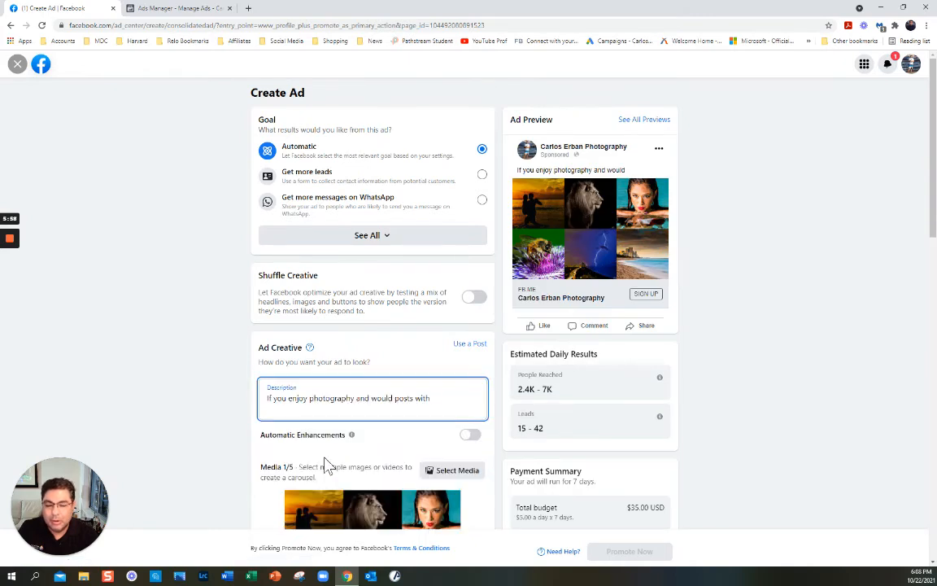
type("res")
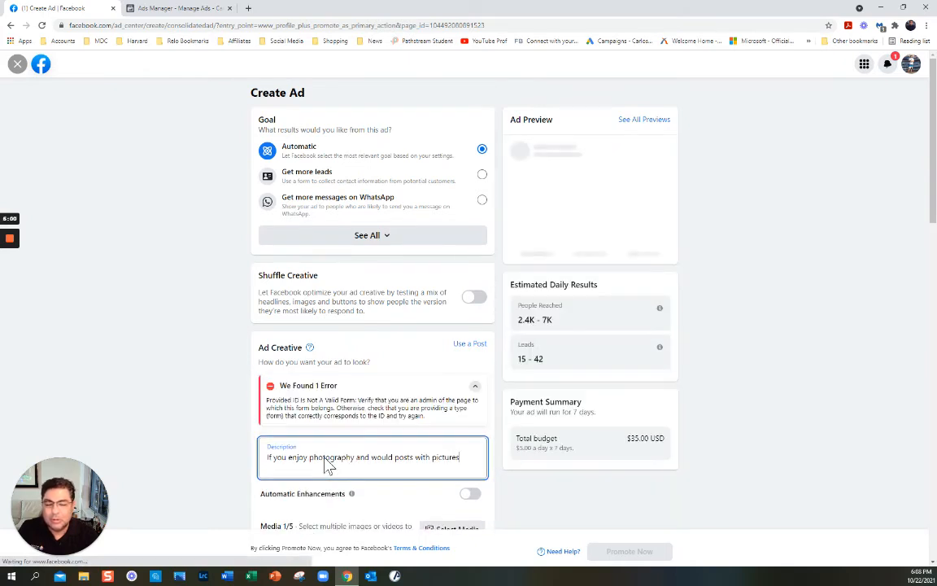
type(" and")
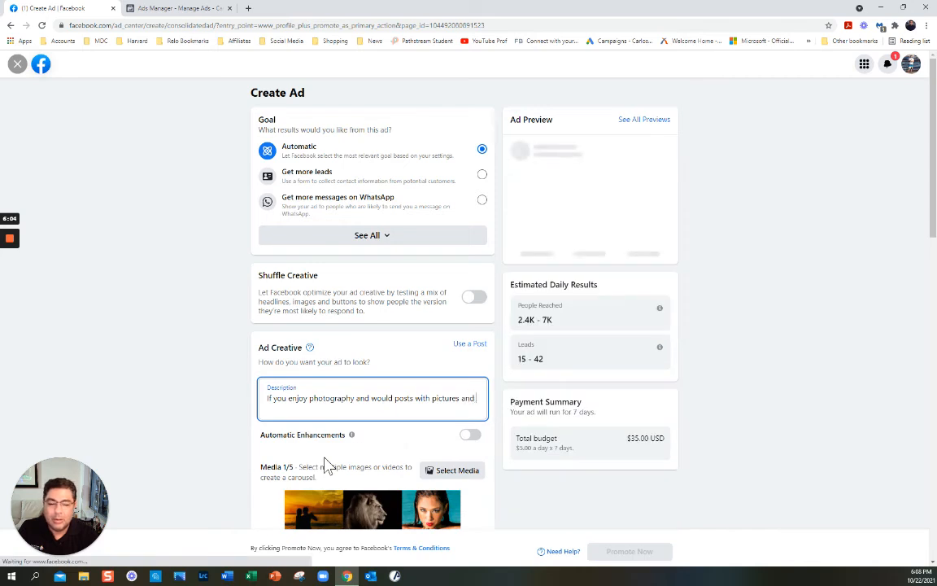
Step: Add the words "free tutorials" to the end of the ad's description
type(" t")
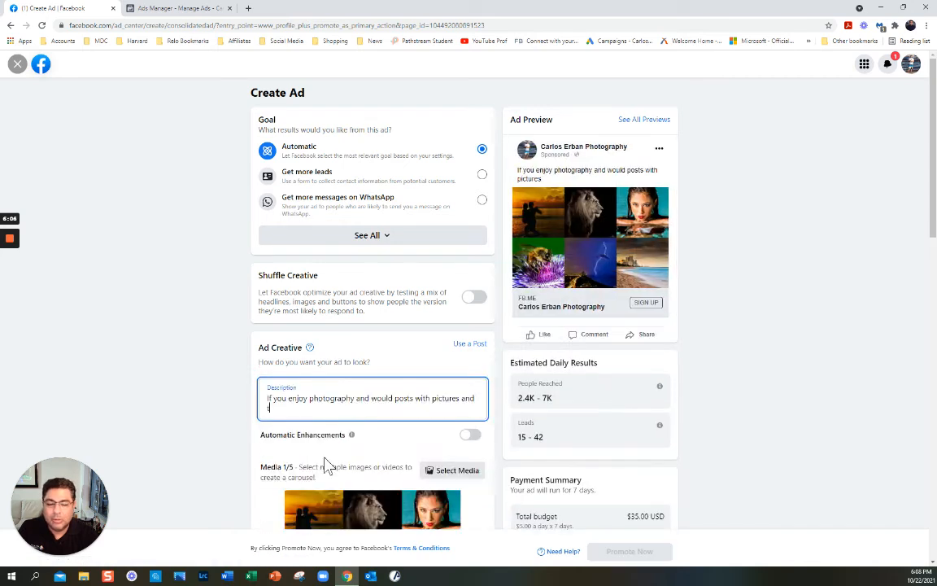
type("utorials")
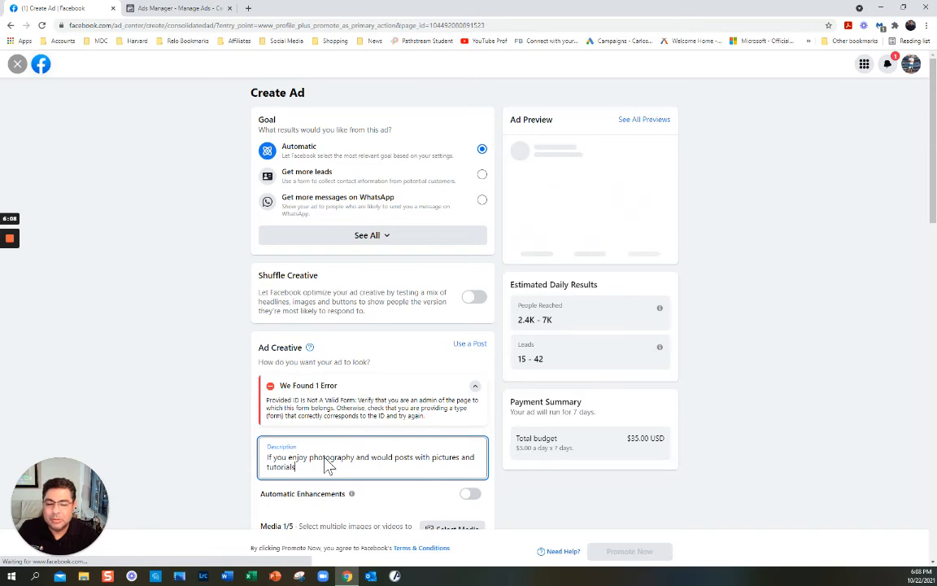
key("BackSpace")
key("BackSpace")
key("BackSpace")
key("BackSpace")
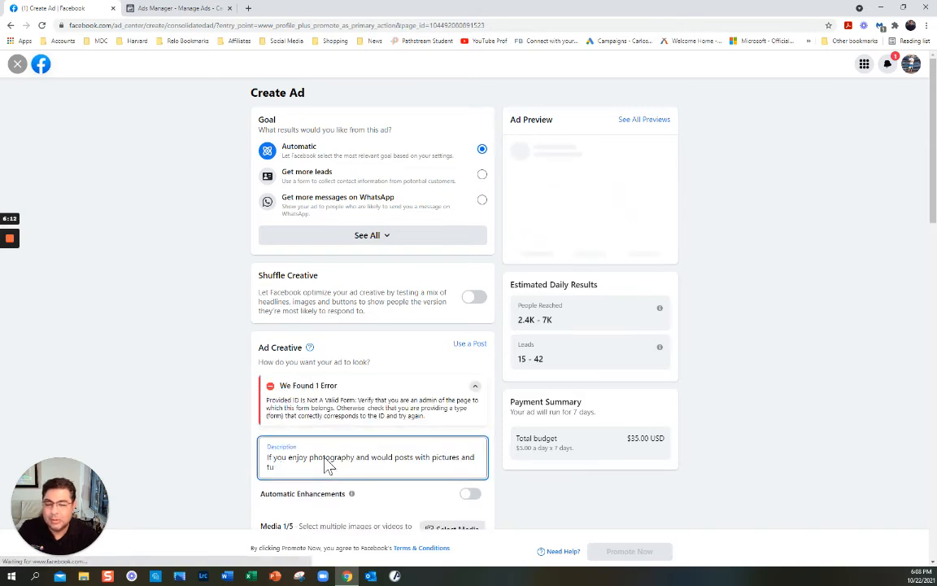
key("BackSpace")
type("ree")
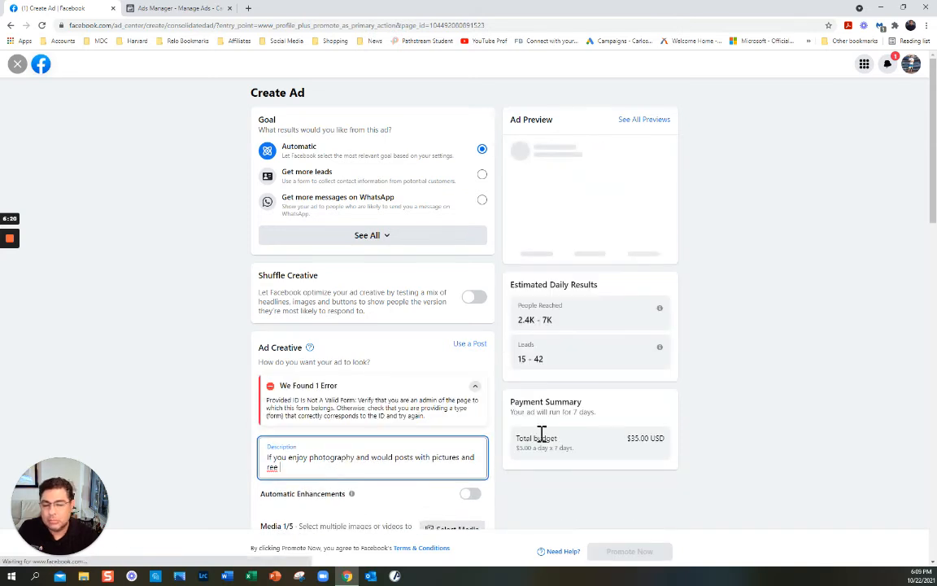
left_click_drag(389, 472, 261, 470)
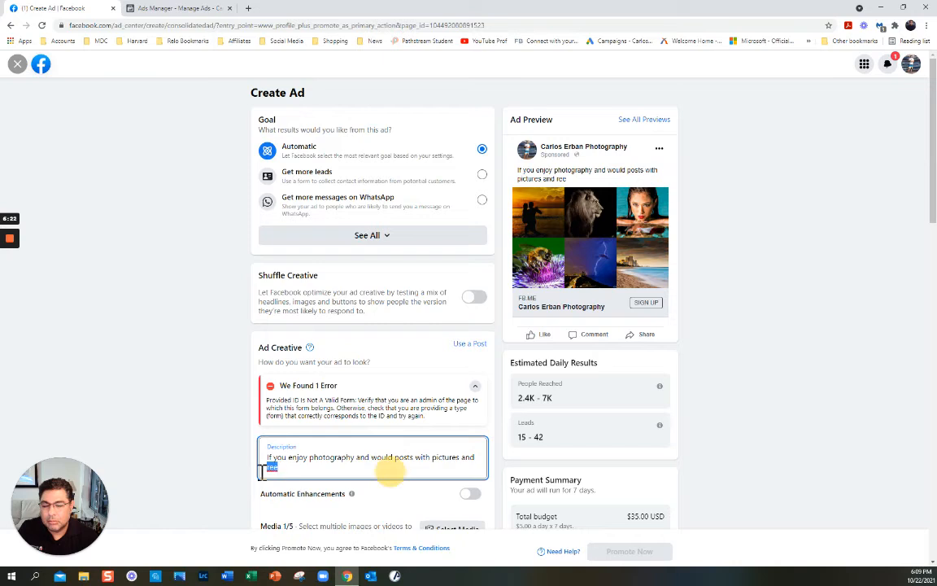
key("BackSpace")
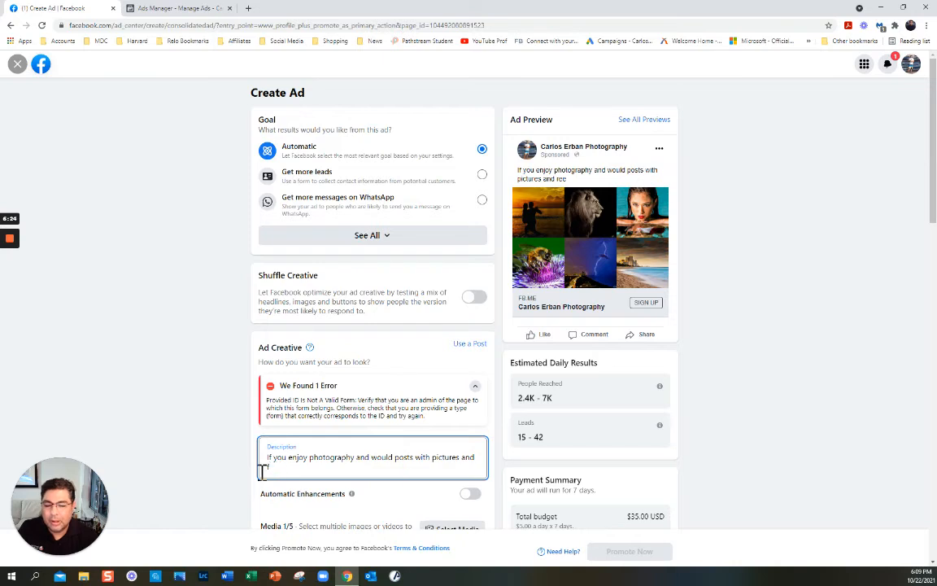
type("free")
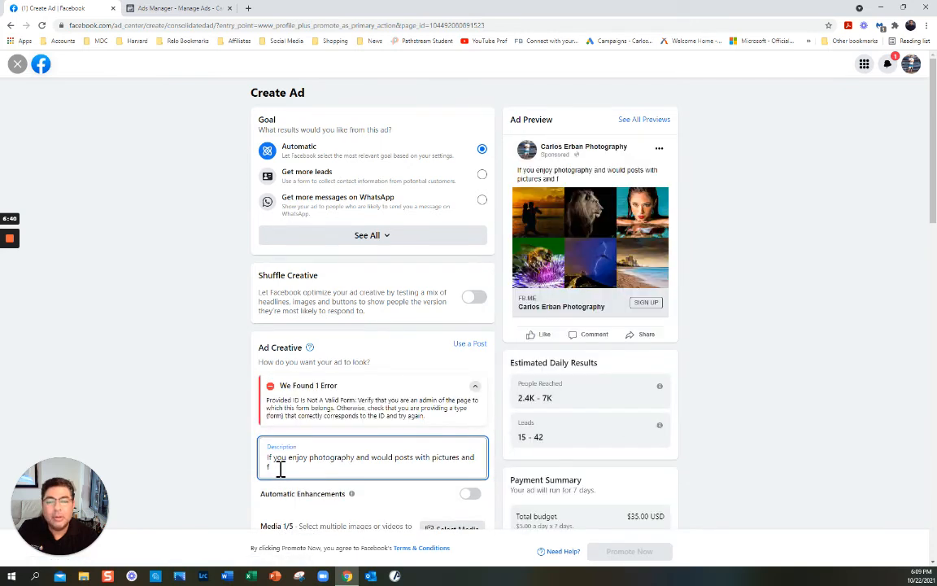
type("ree")
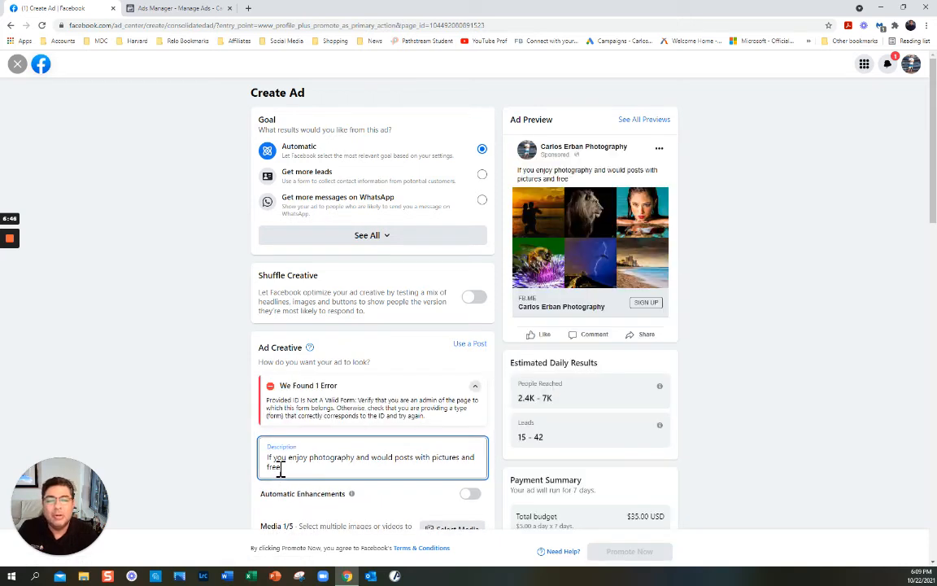
type("tutorials")
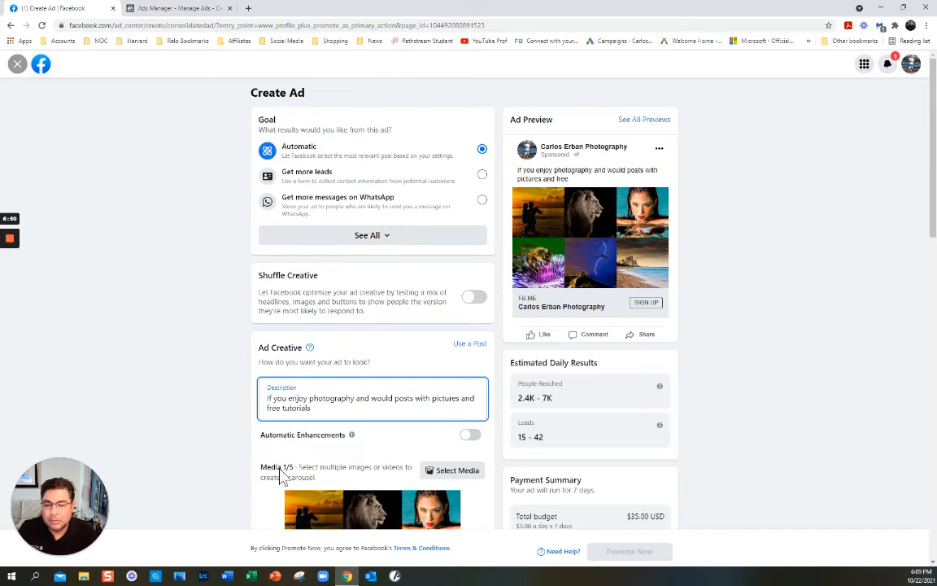
Step: Finish the ad's description with the call to action ", follow this page"
type(", foll")
type("ow m")
key("BackSpace")
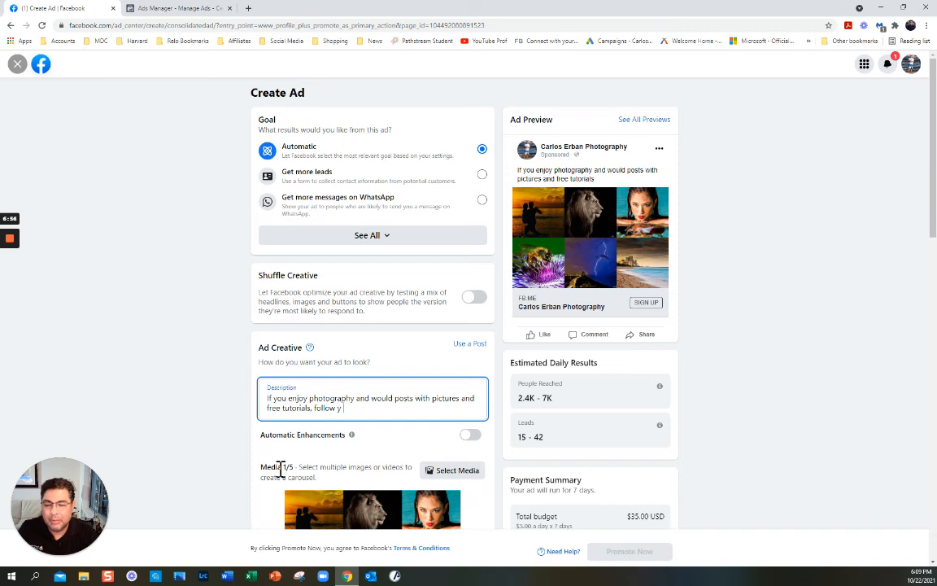
type("y")
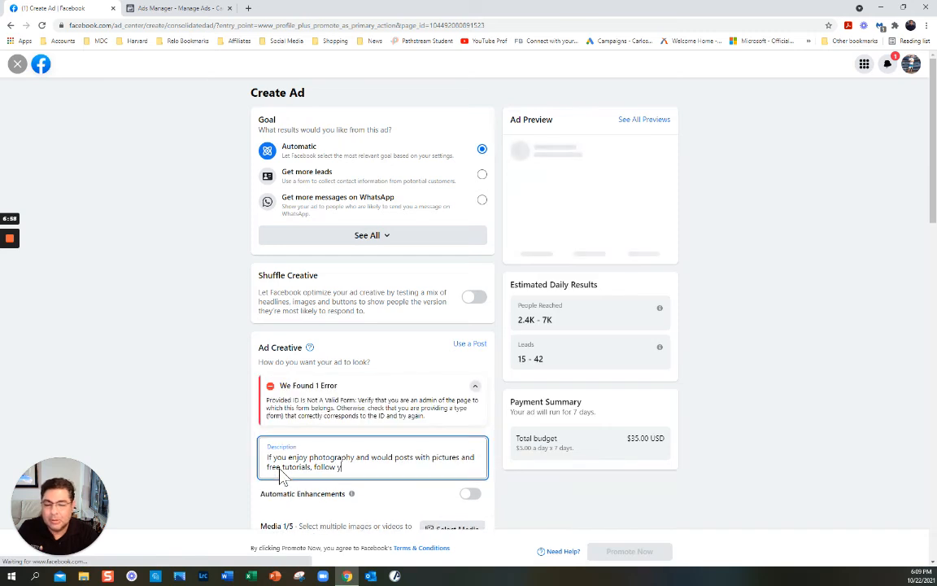
type(" p")
key("BackSpace")
key("BackSpace")
key("BackSpace")
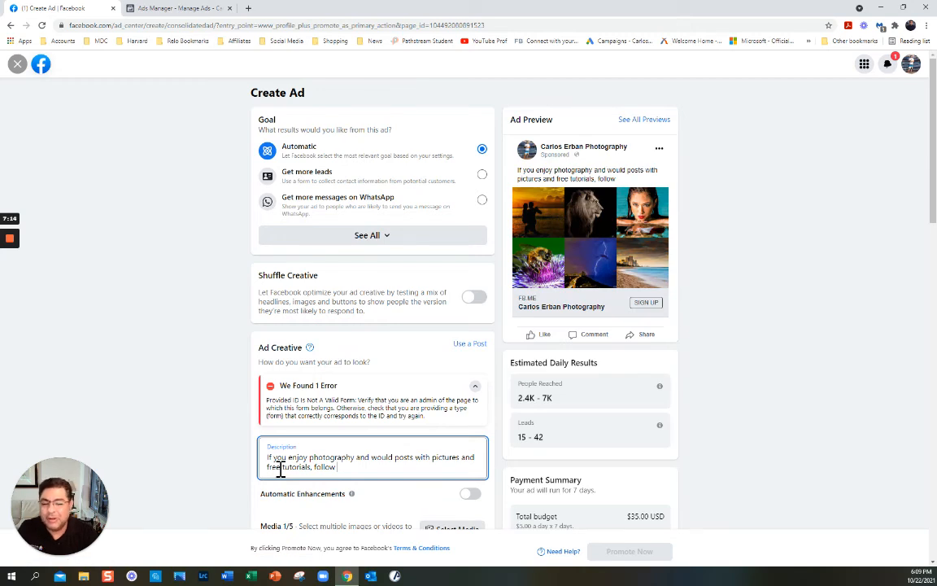
type("y")
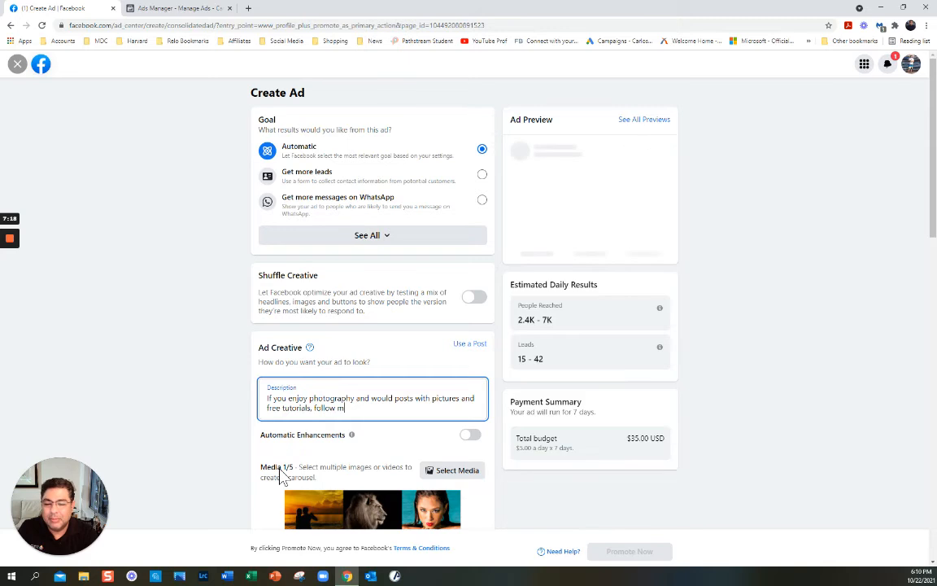
type("is page")
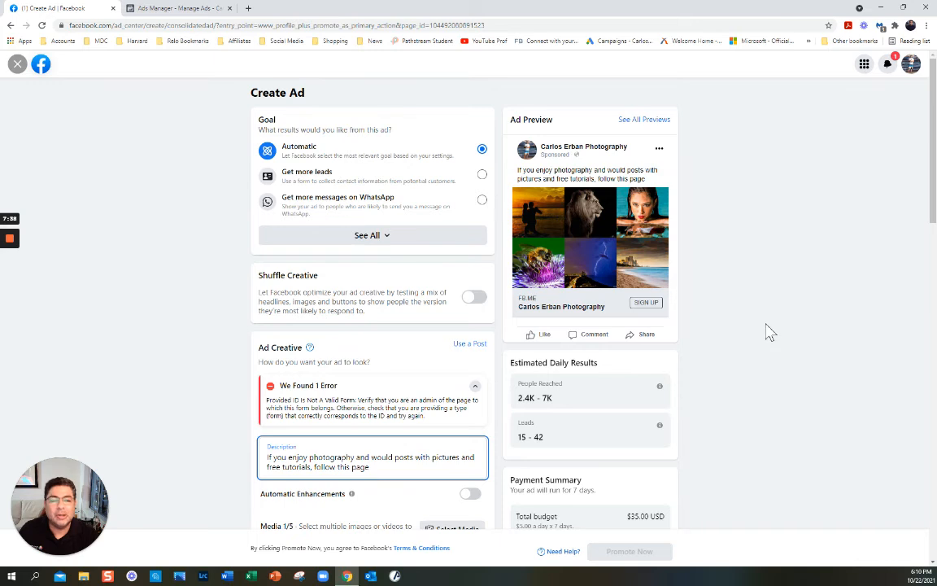
Step: Turn on Automatic Enhancements for the ad creative
scroll(770, 334, "down", 1)
scroll(771, 334, "down", 1)
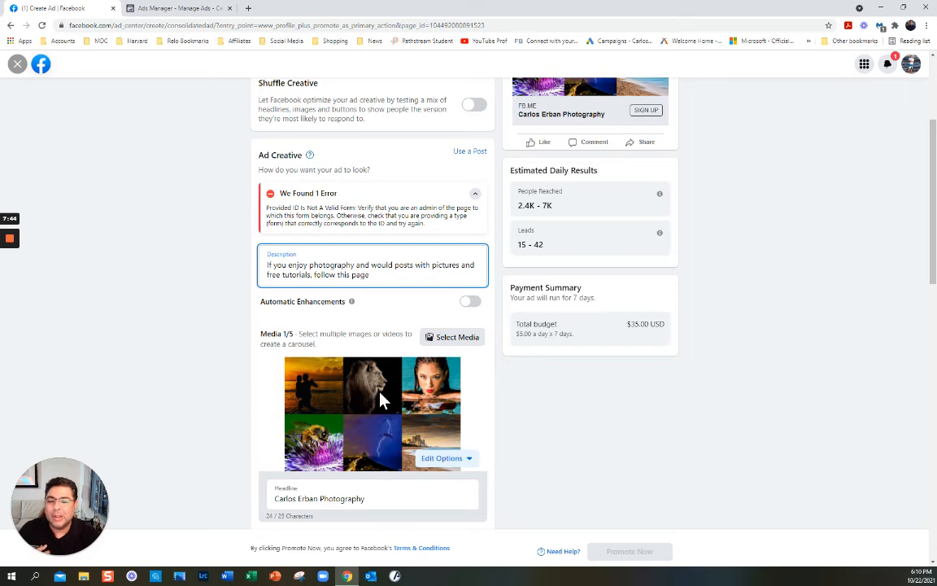
left_click(473, 305)
left_click(472, 304)
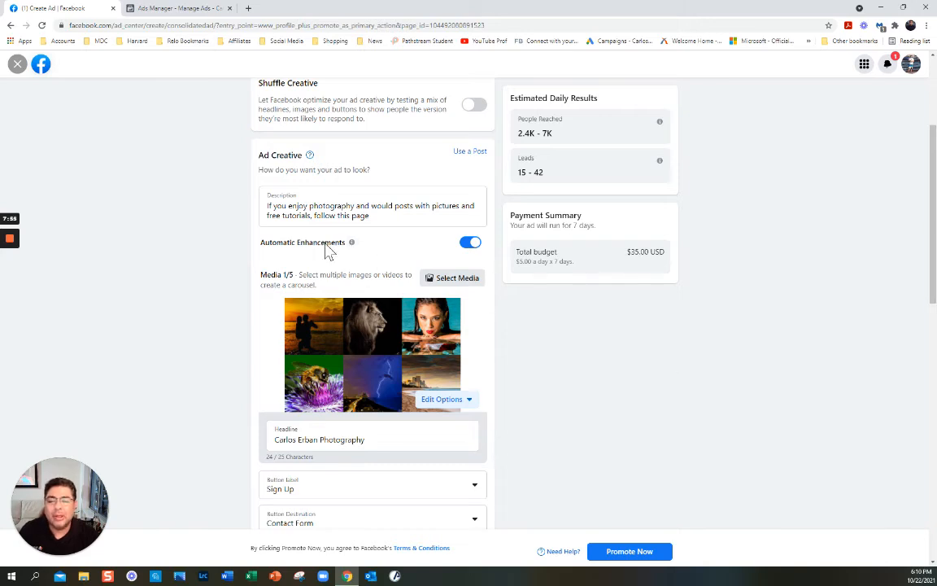
mouse_move(352, 253)
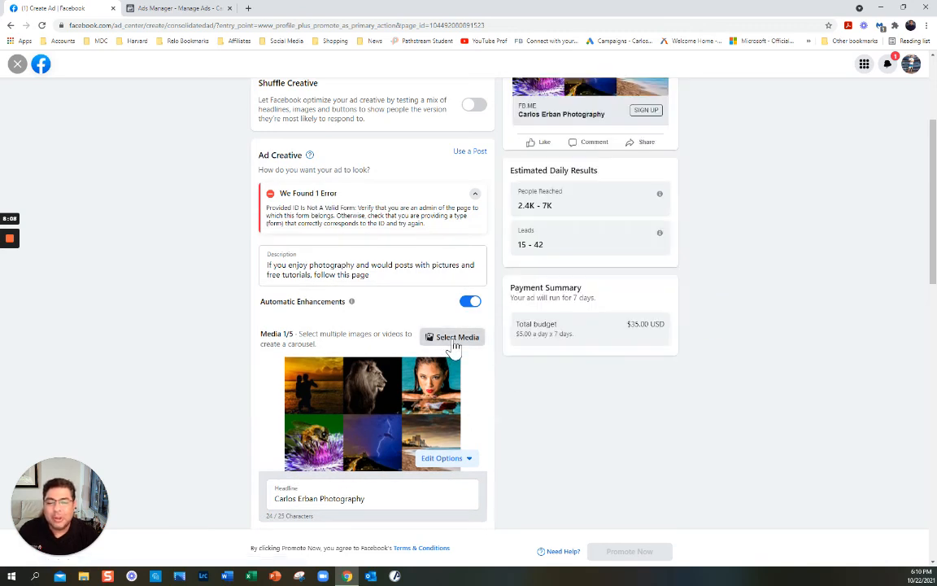
Step: Add the first sushi image from the ad account's media to the ad and remove the original photo collage
left_click(455, 340)
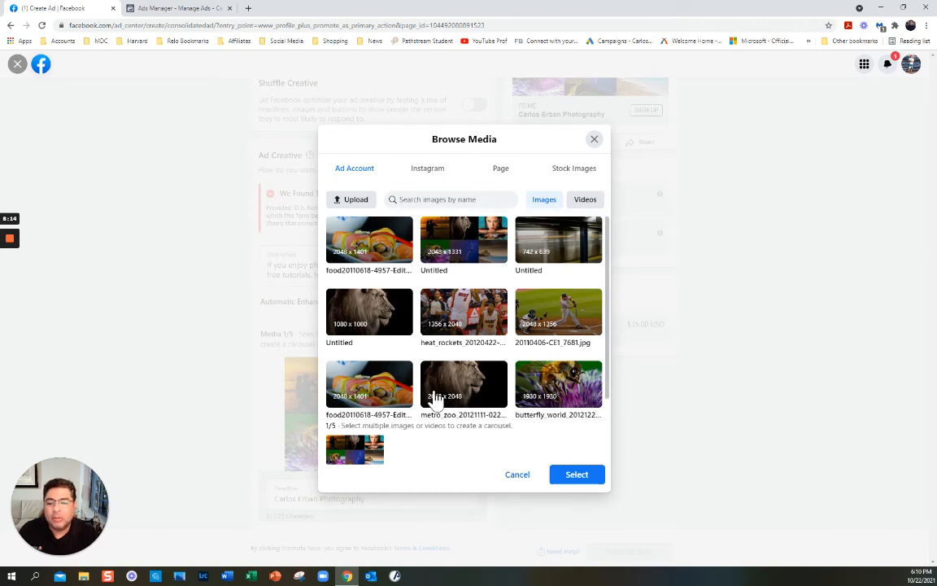
left_click(376, 246)
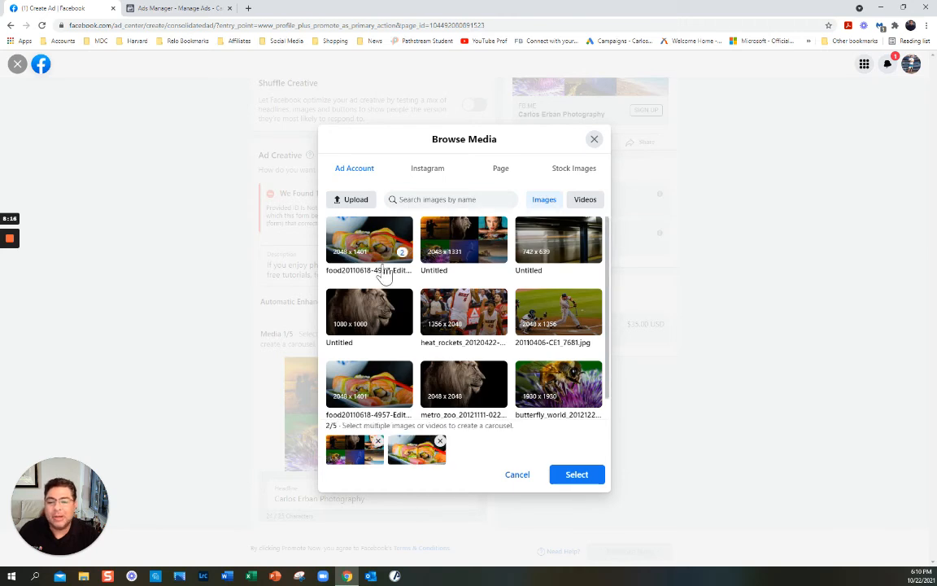
left_click(581, 485)
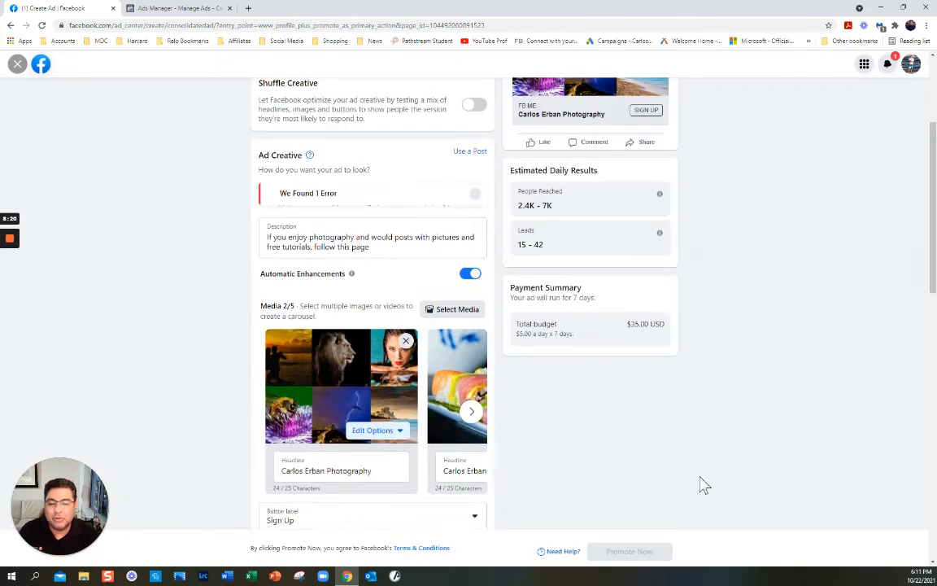
left_click(406, 371)
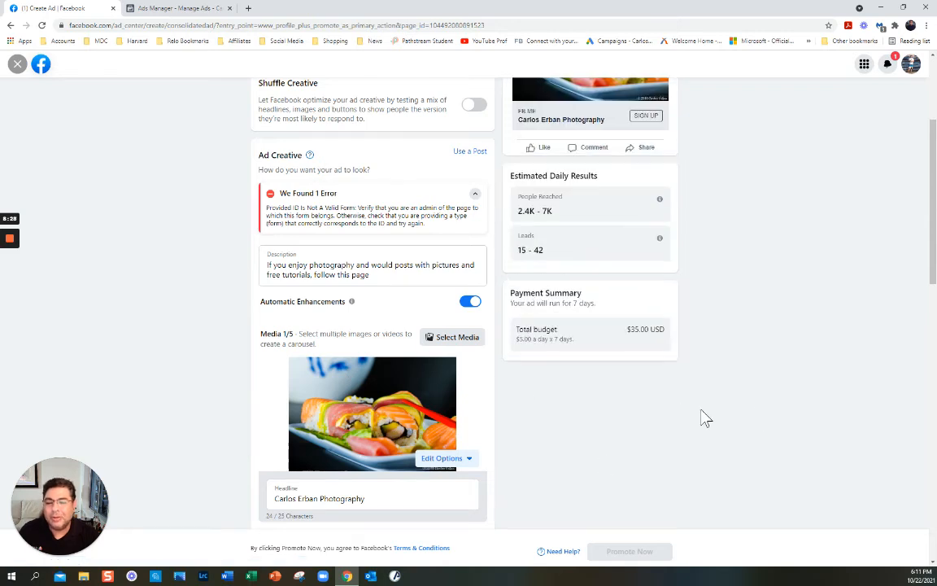
Step: Insert the missing word "like" before "posts" in the ad's description
scroll(760, 418, "down", 1)
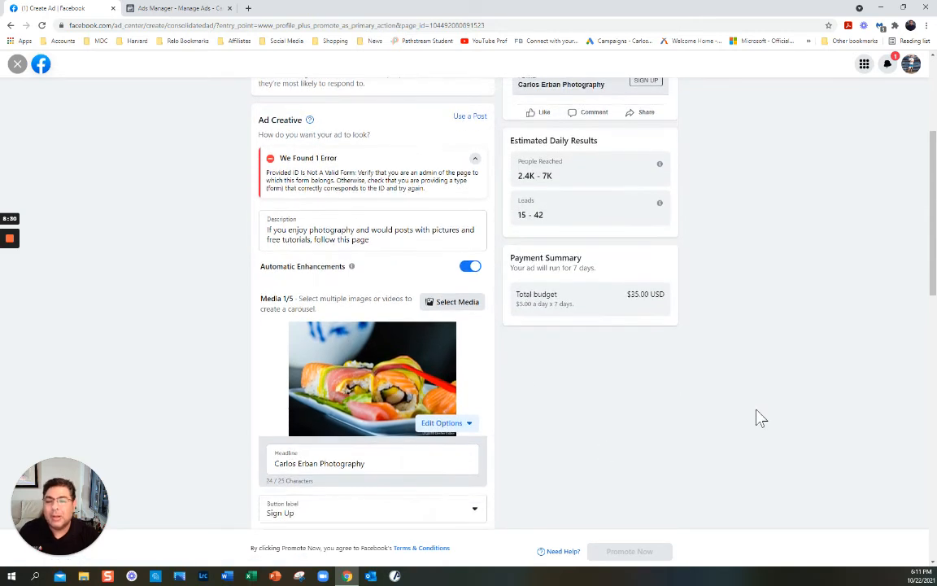
left_click(271, 461)
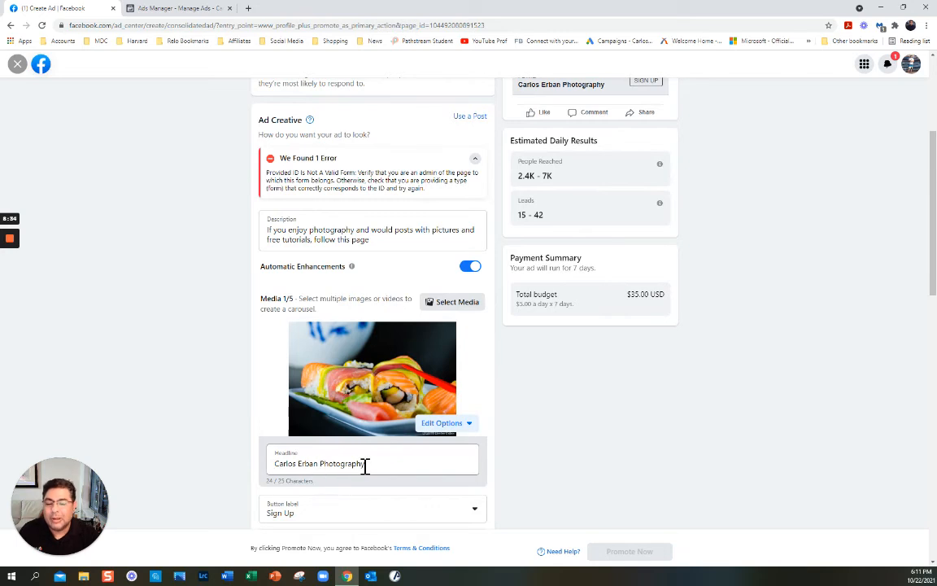
left_click_drag(934, 286, 934, 197)
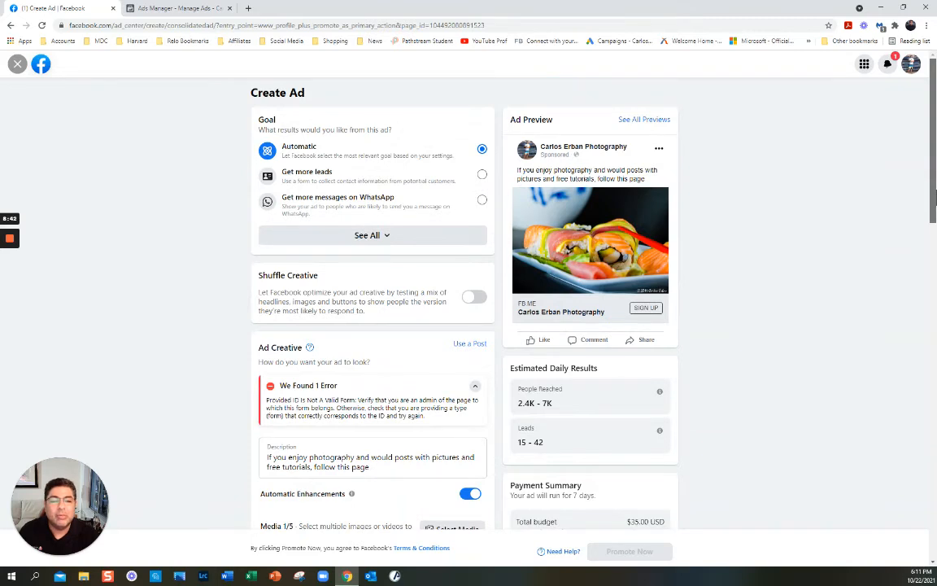
left_click(396, 460)
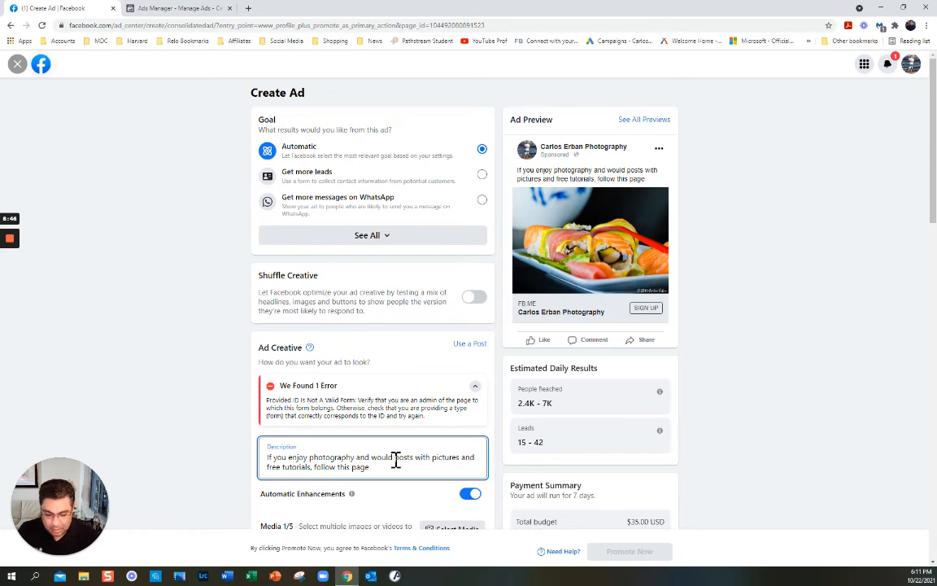
type("like posts")
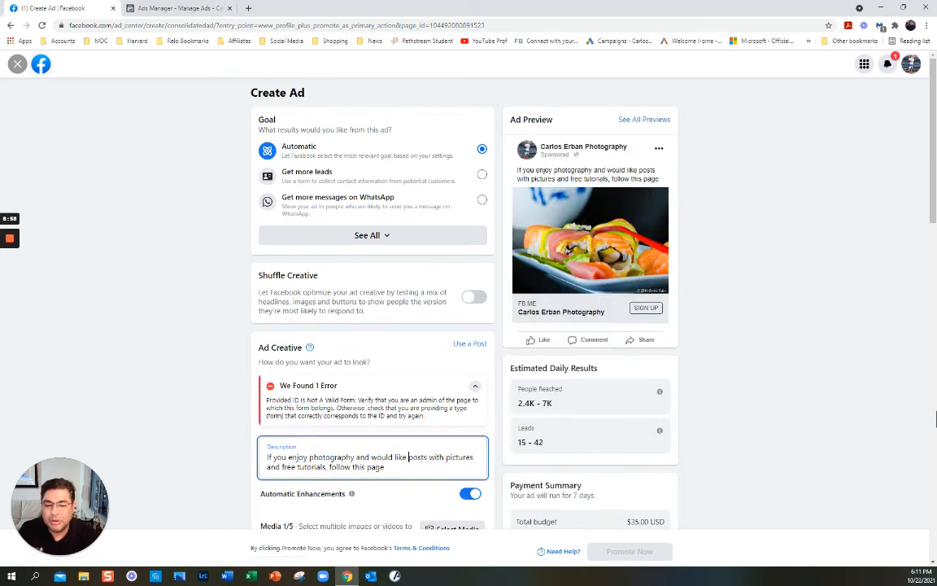
Step: Change the ad's button label to Subscribe
left_click_drag(932, 216, 932, 355)
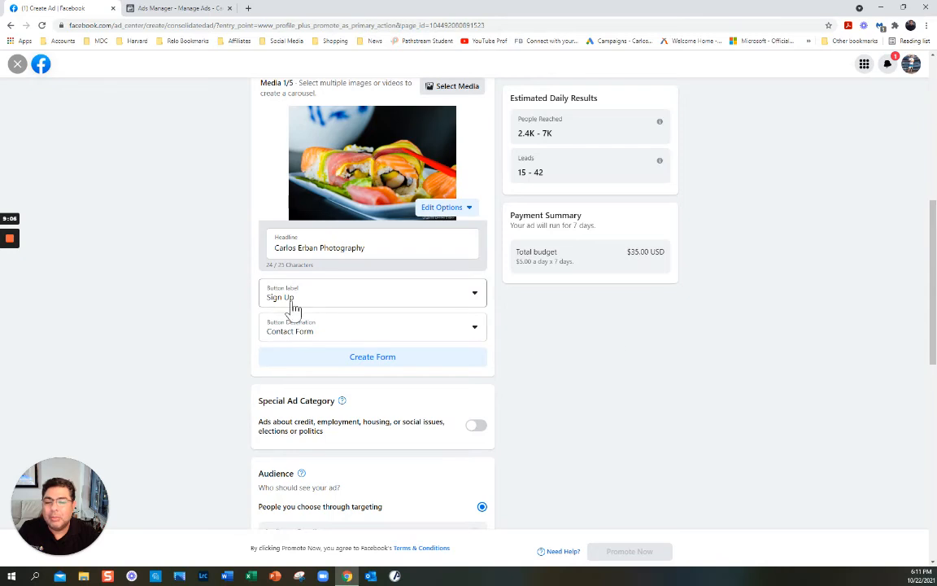
left_click(473, 298)
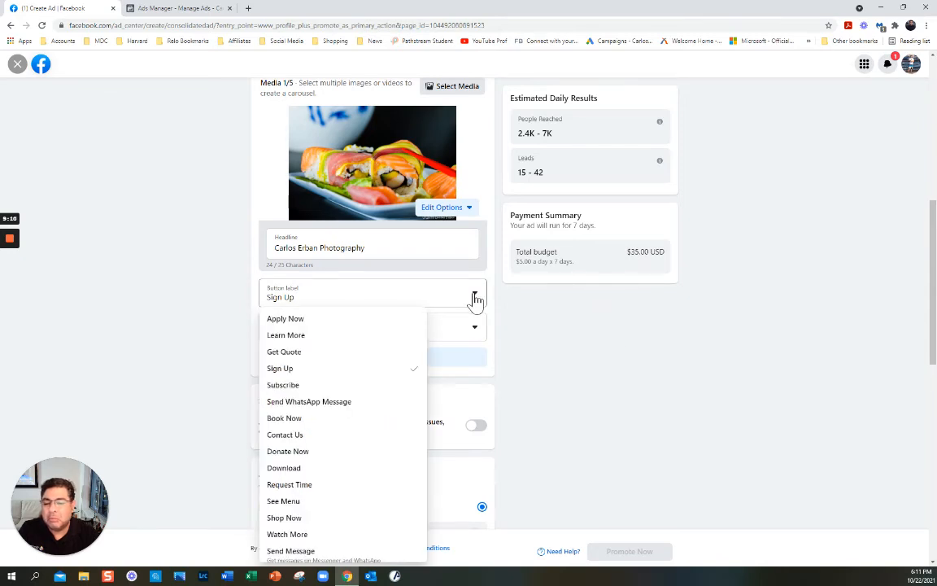
left_click(282, 388)
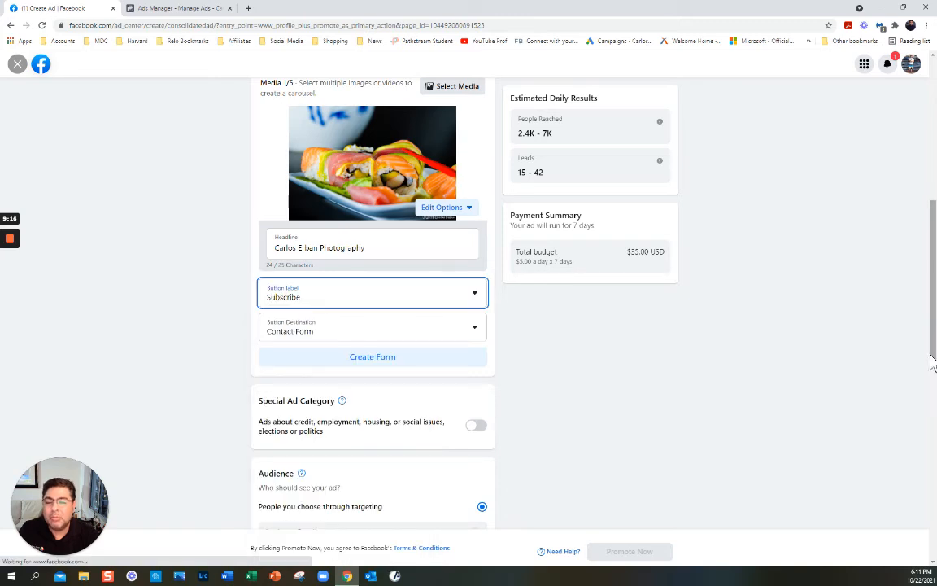
Step: Check the button destination options, keep Contact Form, and view the form creation dialog without saving a form
left_click(475, 329)
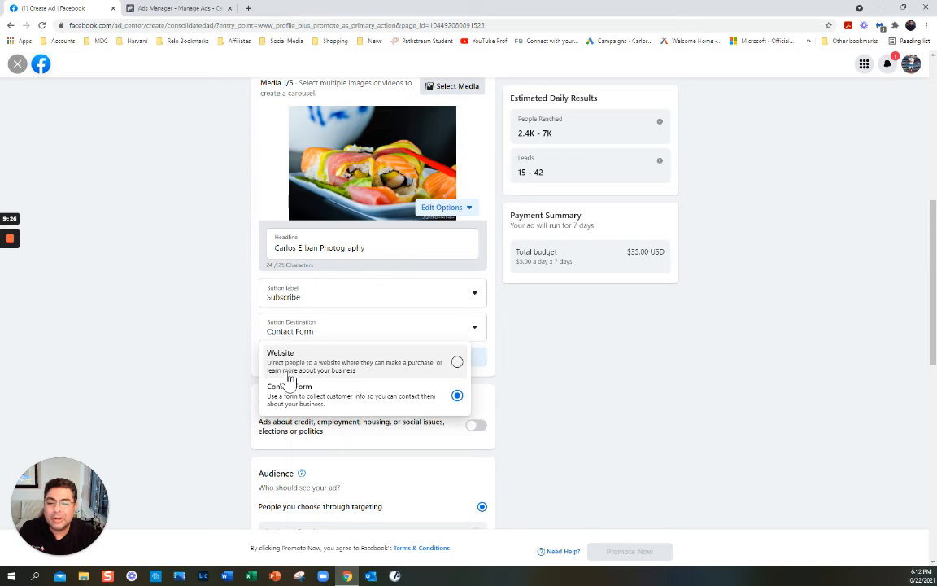
left_click(292, 412)
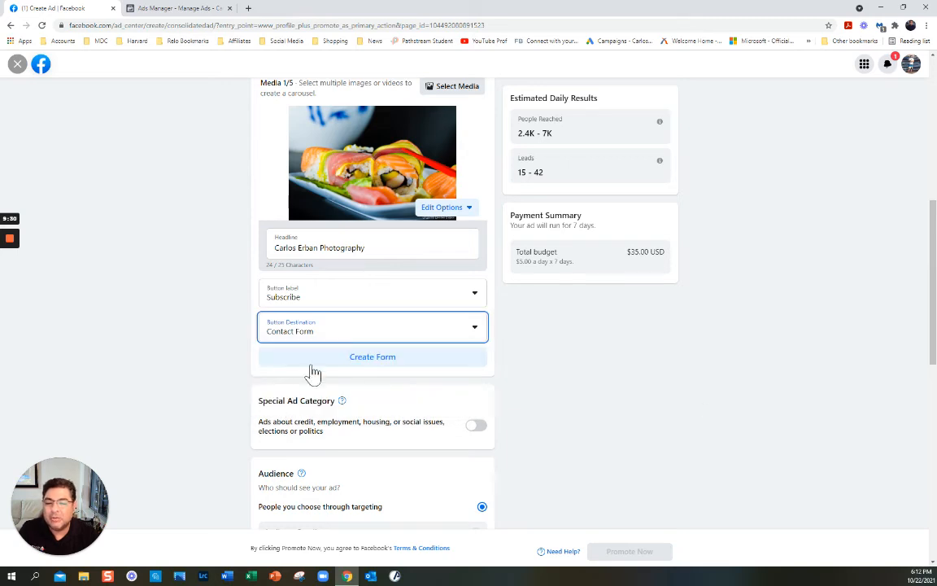
left_click(374, 366)
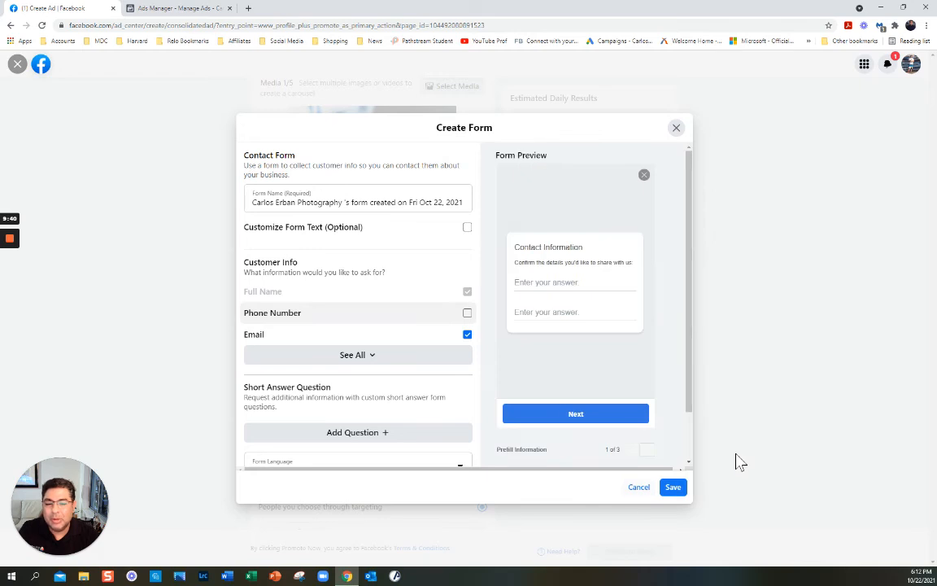
left_click(639, 488)
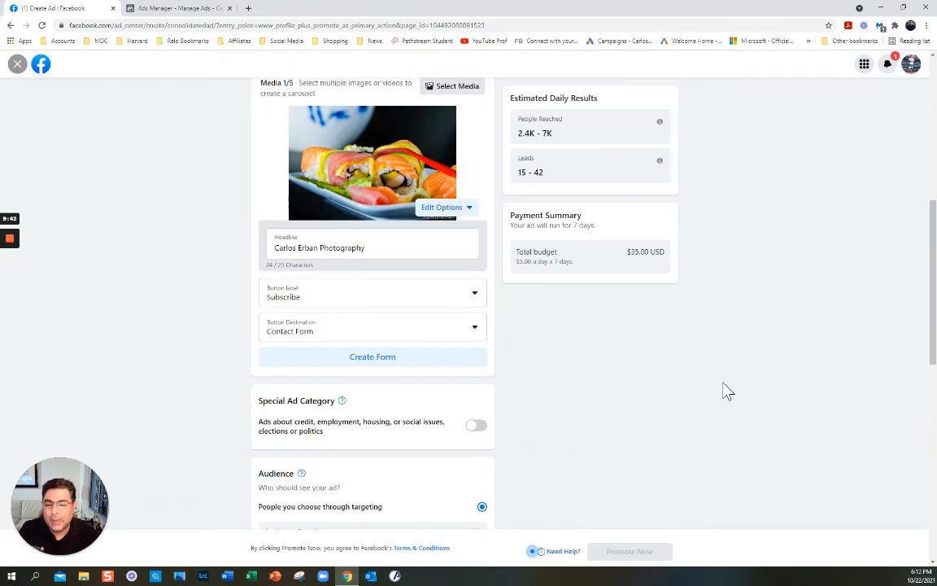
Step: Review the gender, age and location settings of the targeted audience and save it without edits
scroll(724, 387, "down", 1)
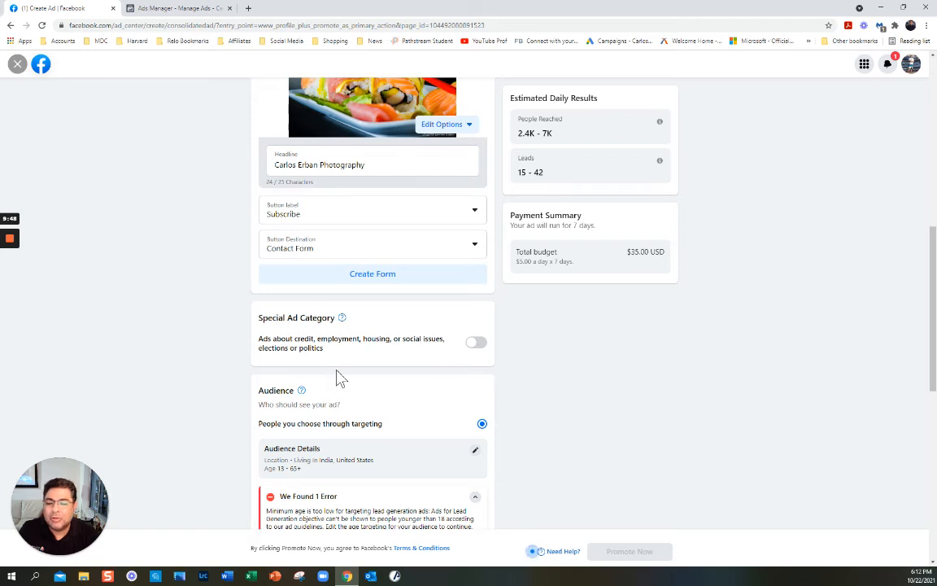
scroll(721, 405, "down", 1)
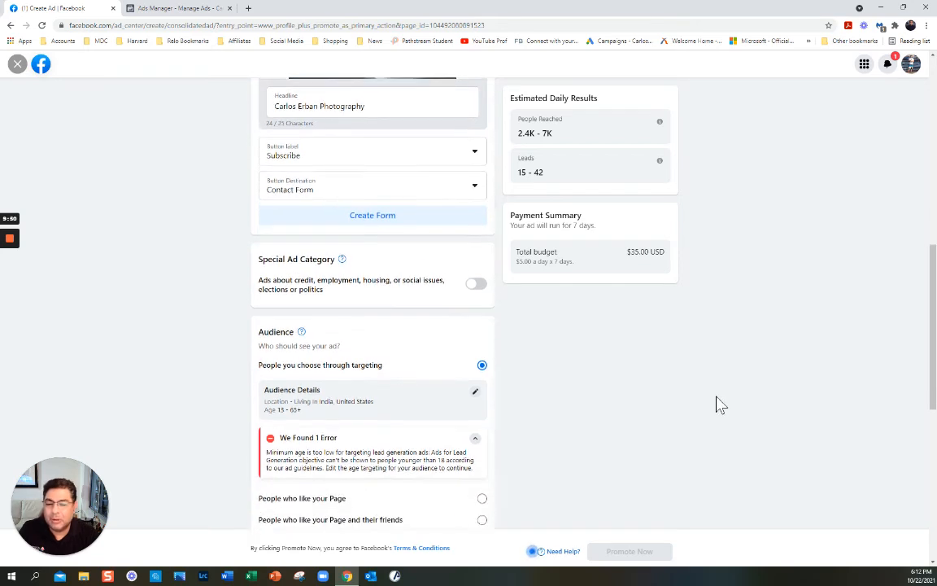
scroll(720, 405, "down", 1)
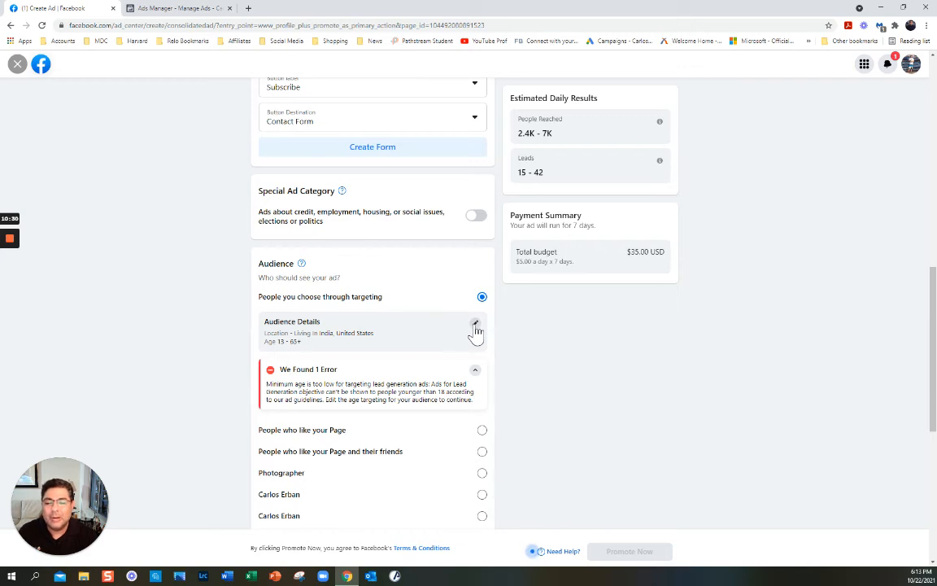
left_click(475, 325)
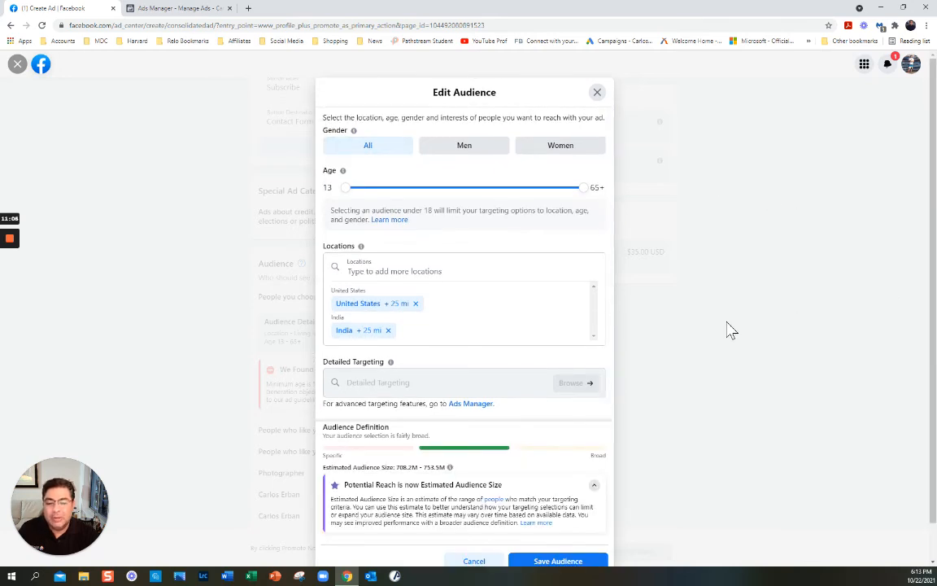
scroll(730, 330, "down", 1)
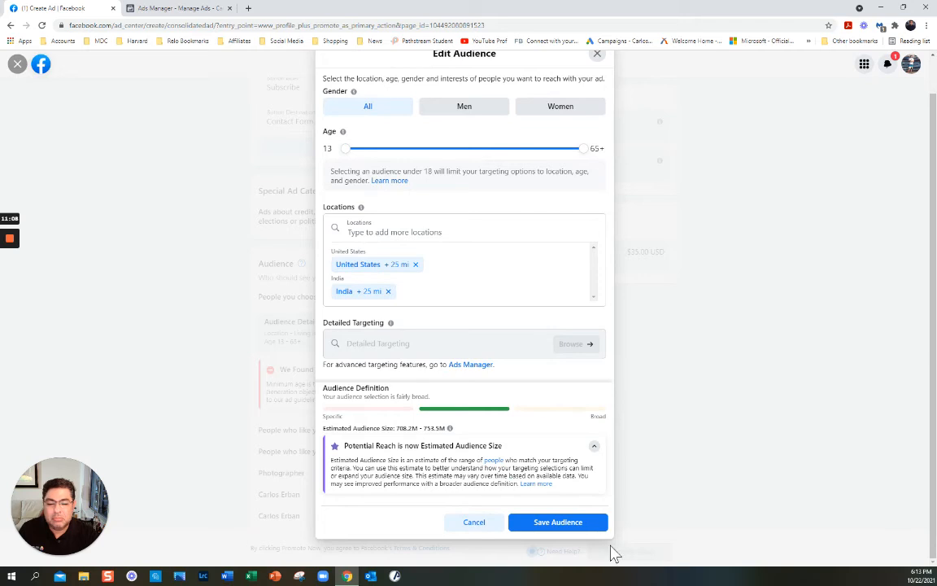
left_click(547, 523)
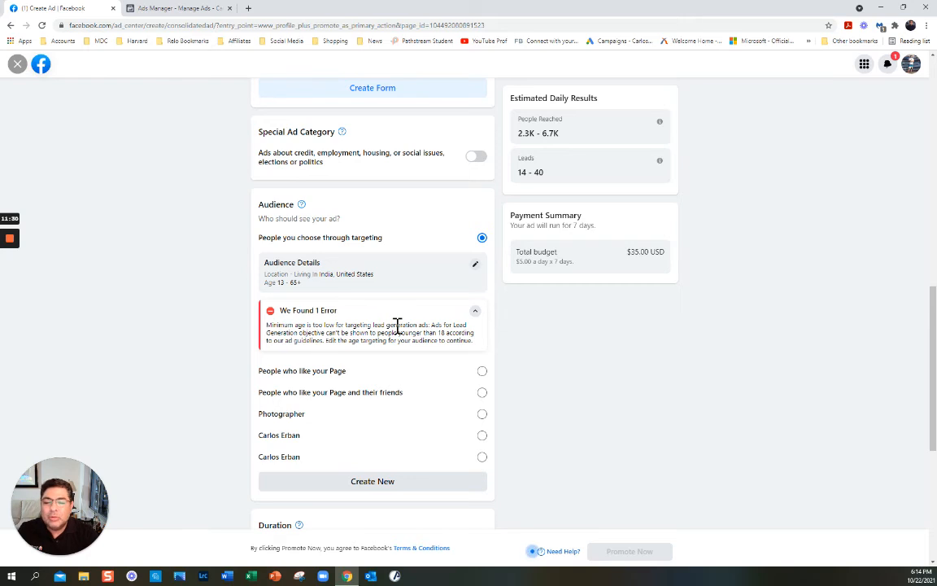
Step: Raise the targeted audience's minimum age to 18 and add Photography as a detailed targeting interest
left_click(476, 271)
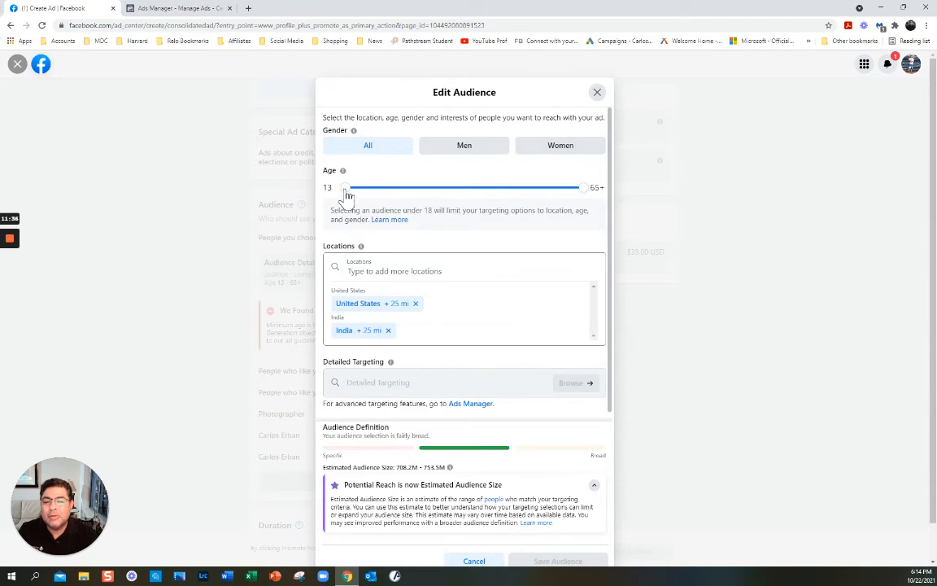
left_click_drag(348, 199, 370, 196)
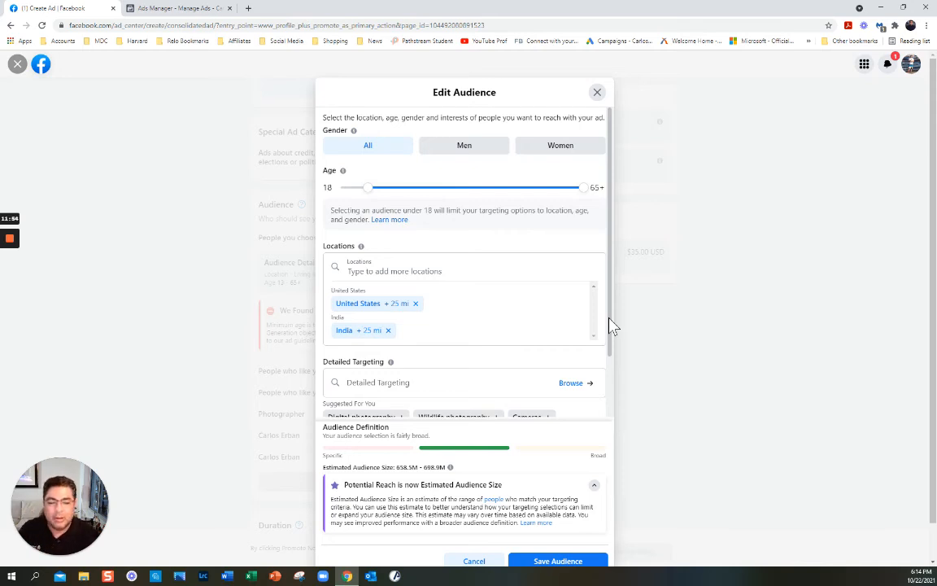
left_click_drag(611, 330, 612, 425)
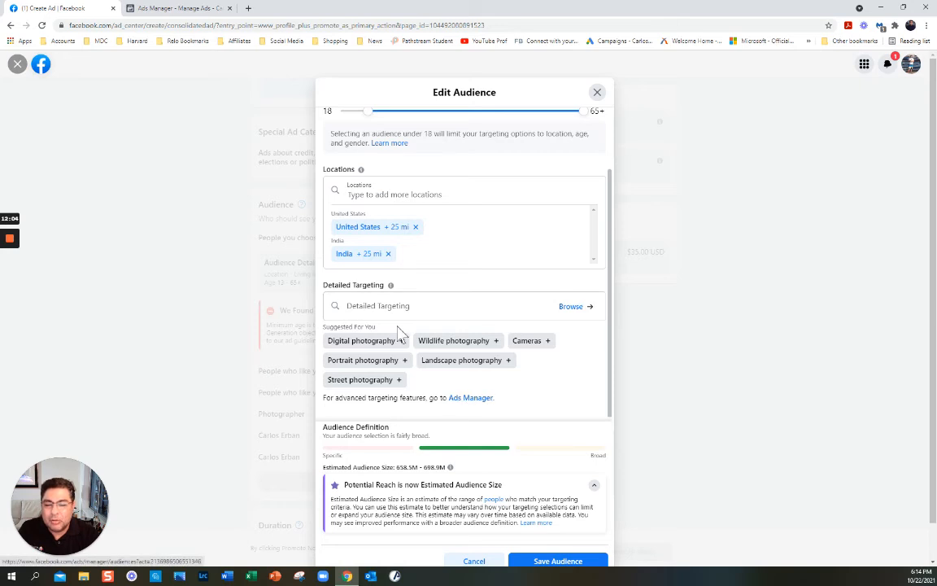
left_click(374, 305)
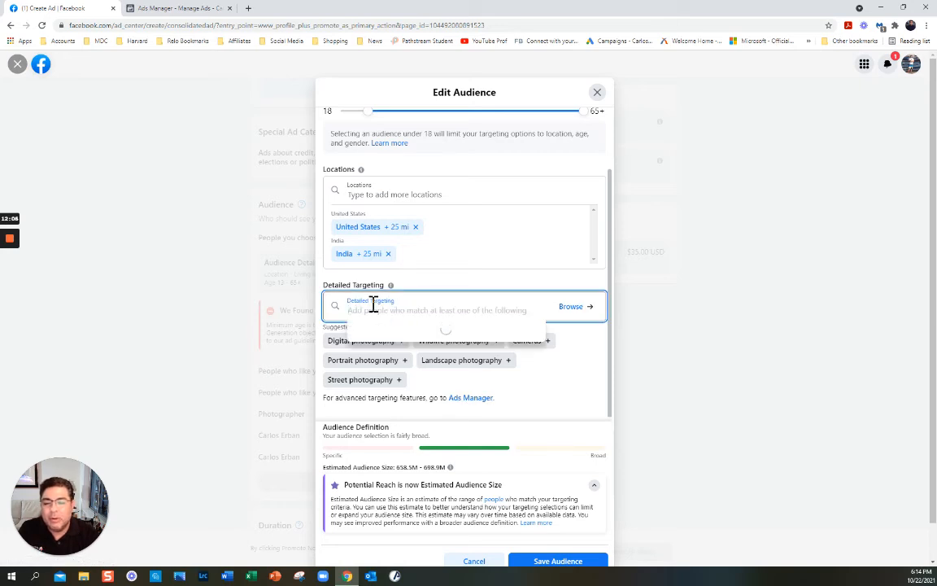
type("phot")
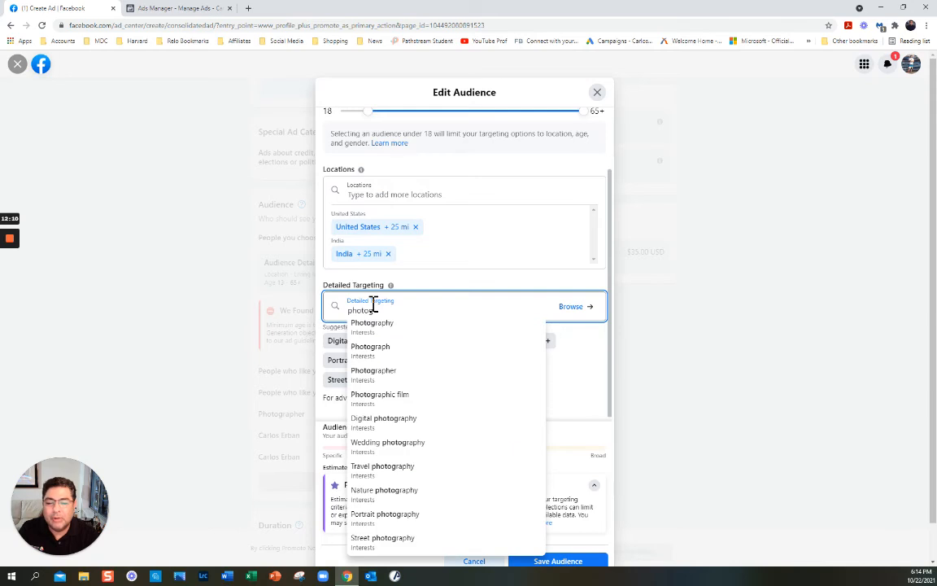
type("og")
left_click(460, 324)
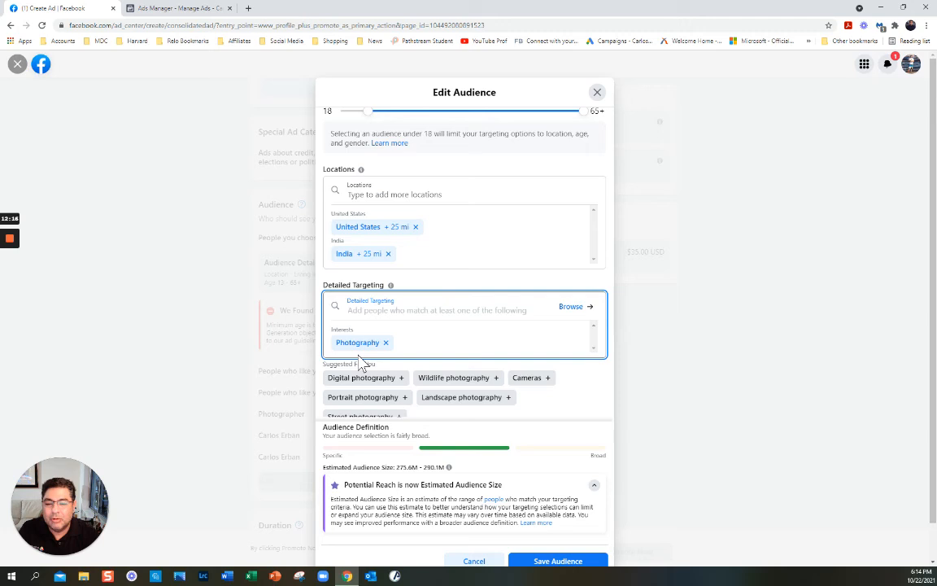
Step: Add Food photography as a second detailed targeting interest and save the audience
scroll(643, 365, "down", 1)
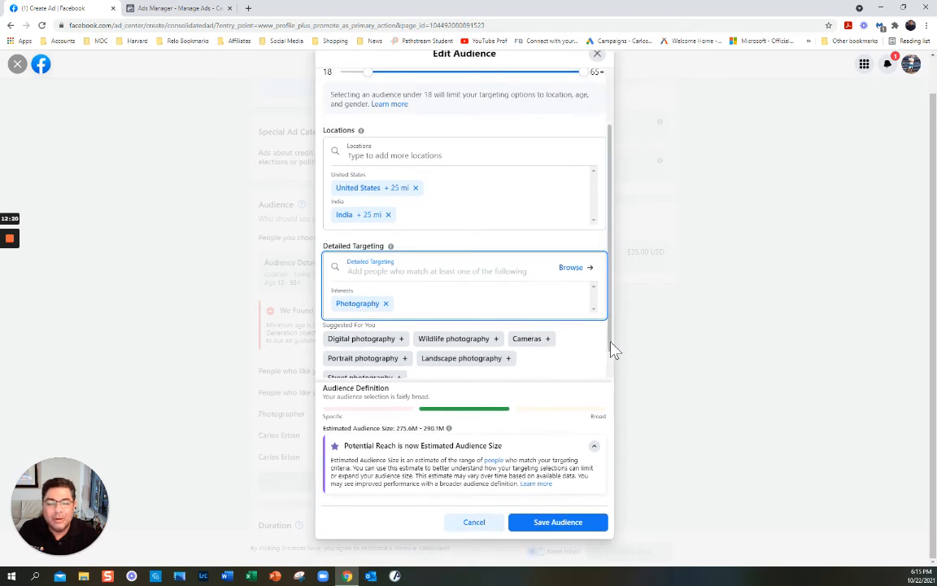
left_click_drag(611, 343, 610, 366)
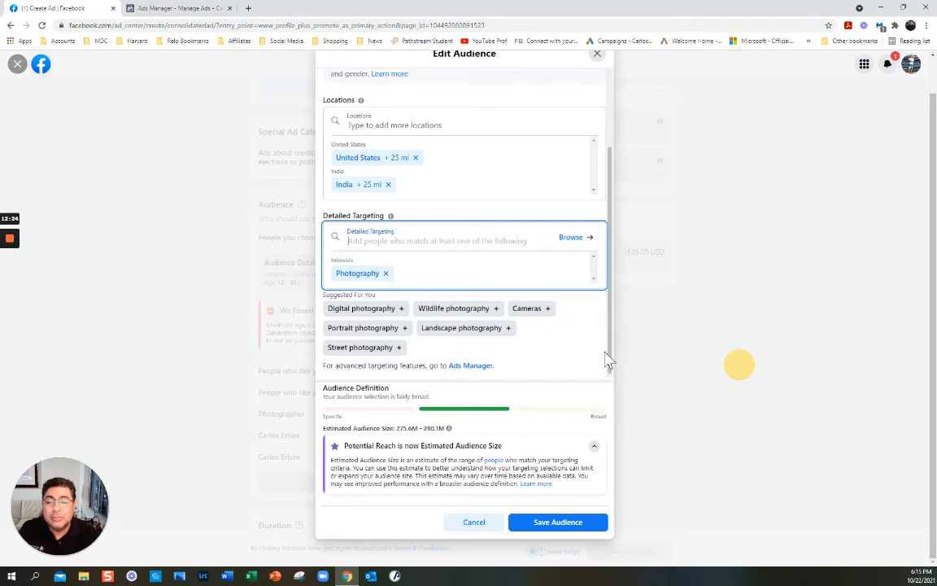
left_click(397, 244)
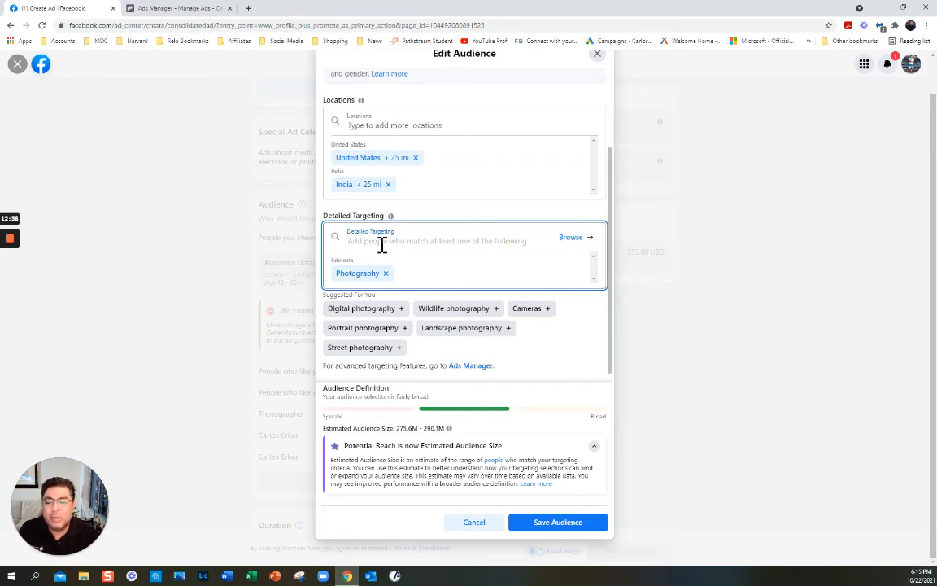
type("food")
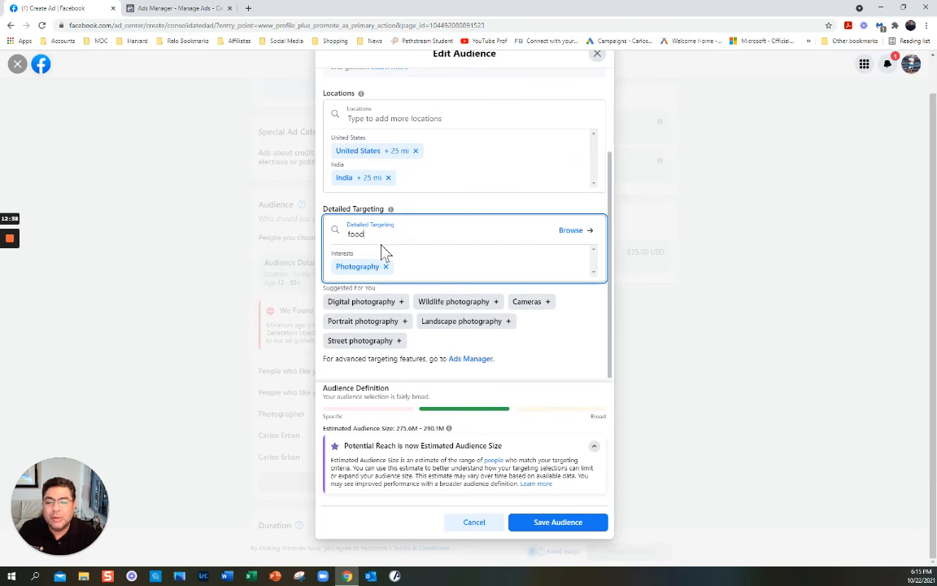
type(" photo")
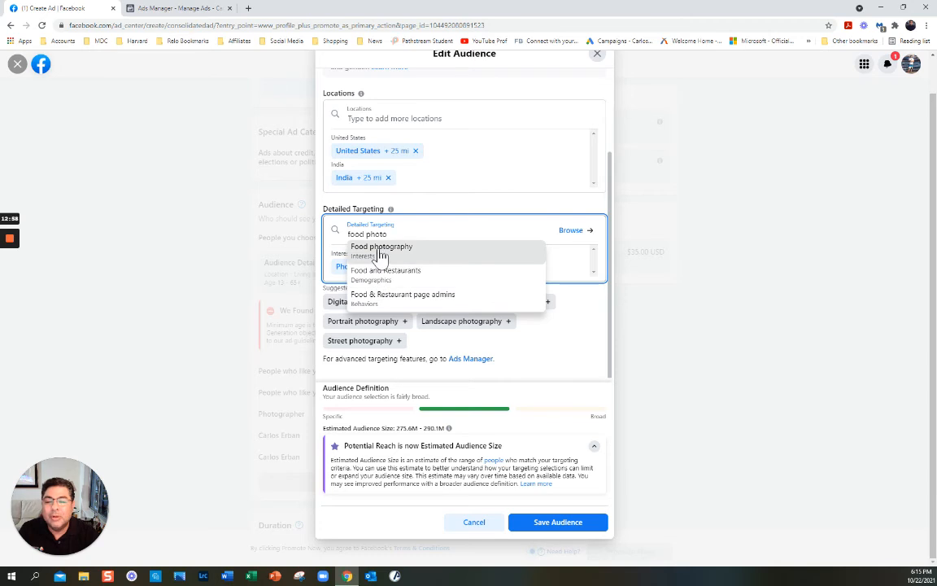
left_click(509, 248)
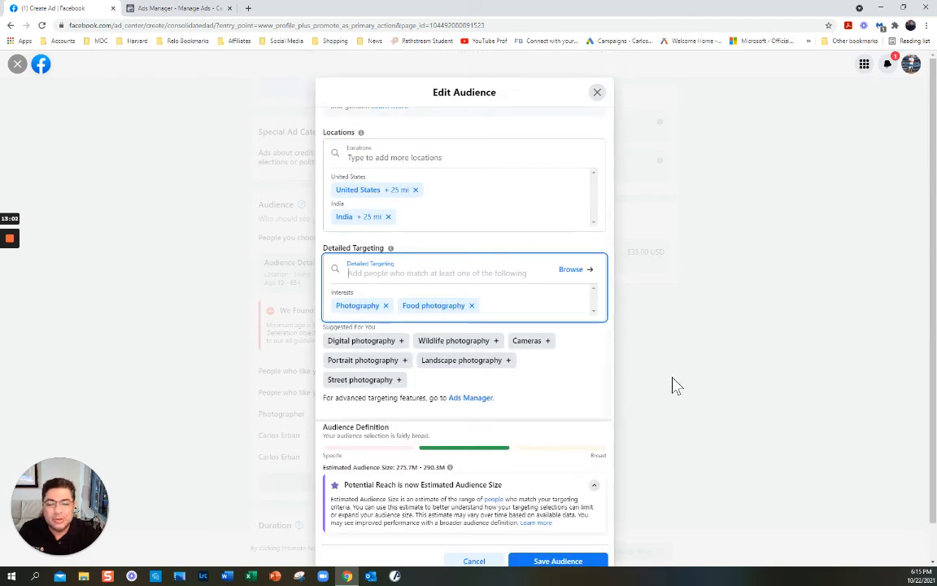
scroll(687, 378, "down", 1)
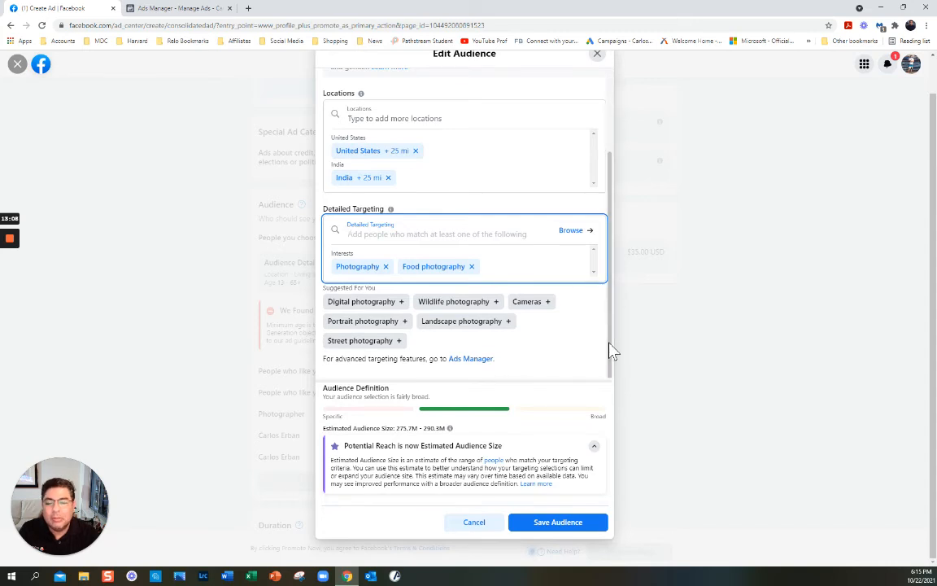
left_click(553, 523)
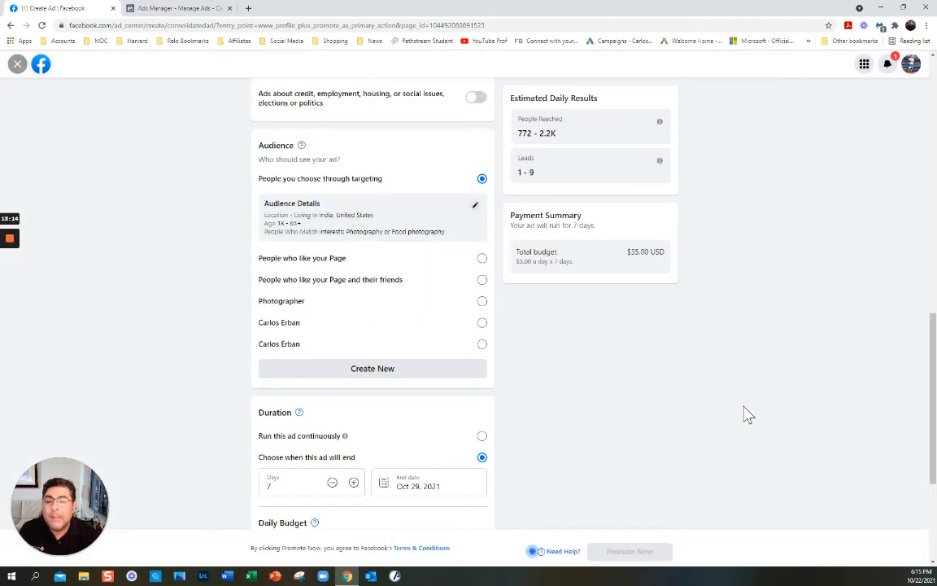
Step: Switch the ad's audience to people who like your Page and view its location settings without changing them
left_click(483, 259)
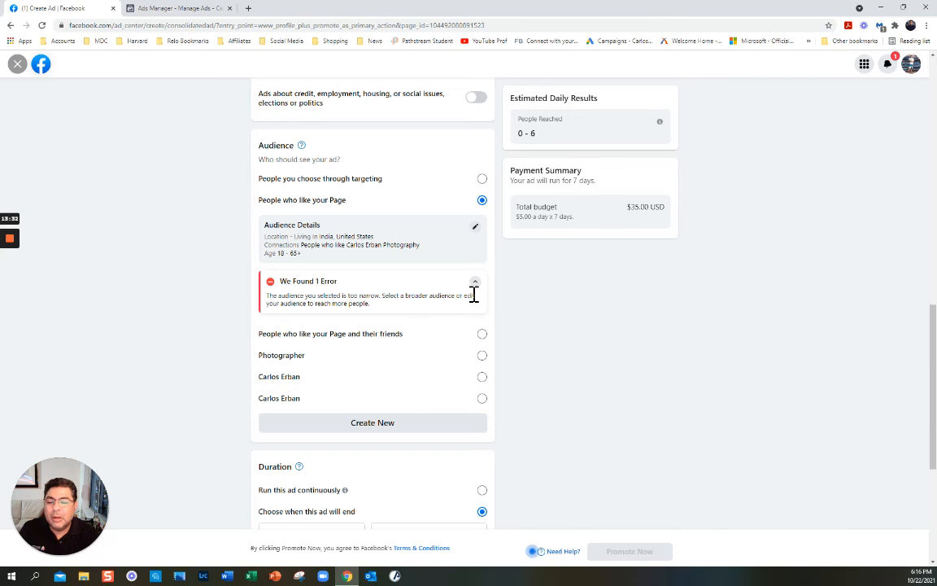
left_click(477, 229)
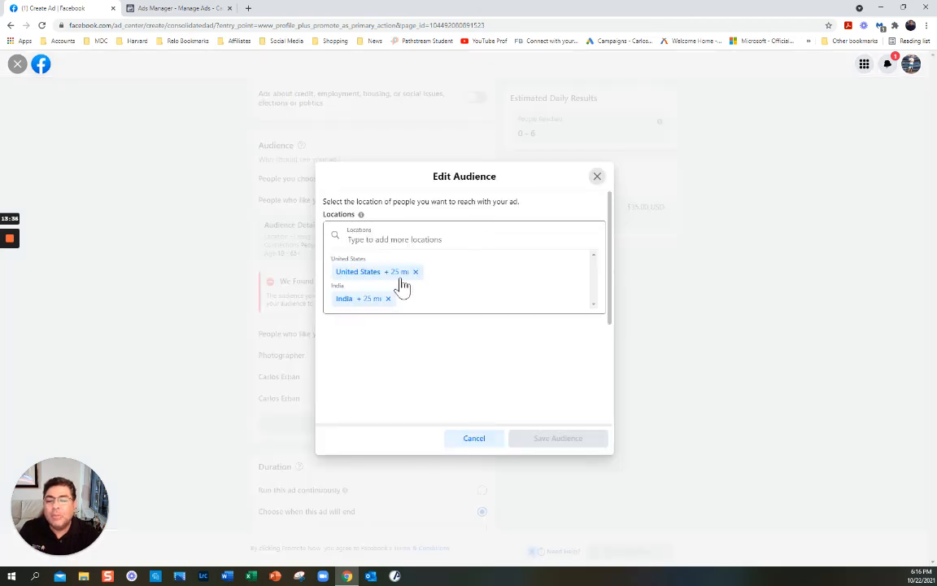
left_click(467, 440)
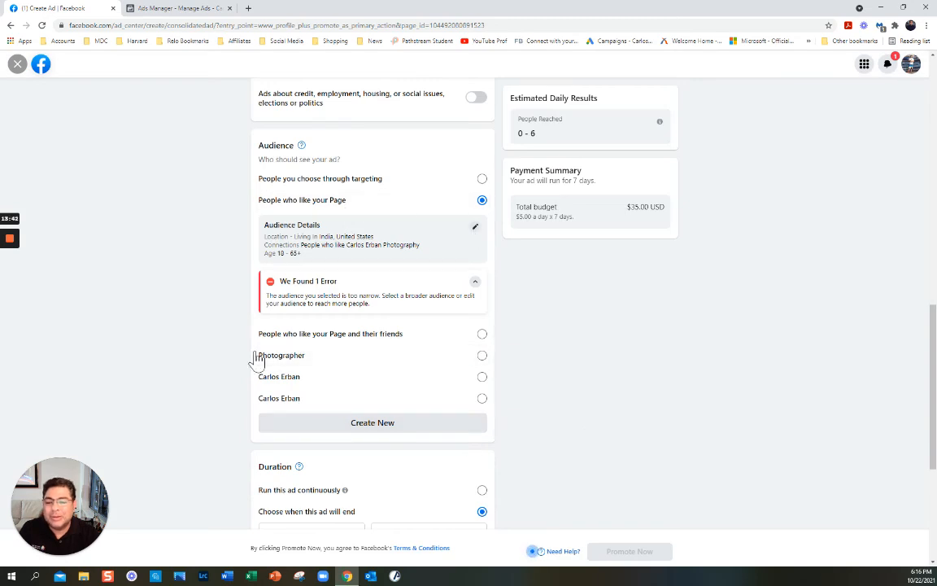
Step: Review the locations of the audience who like your Page without changes, and switch the ad's audience back to people you choose through targeting
left_click(476, 232)
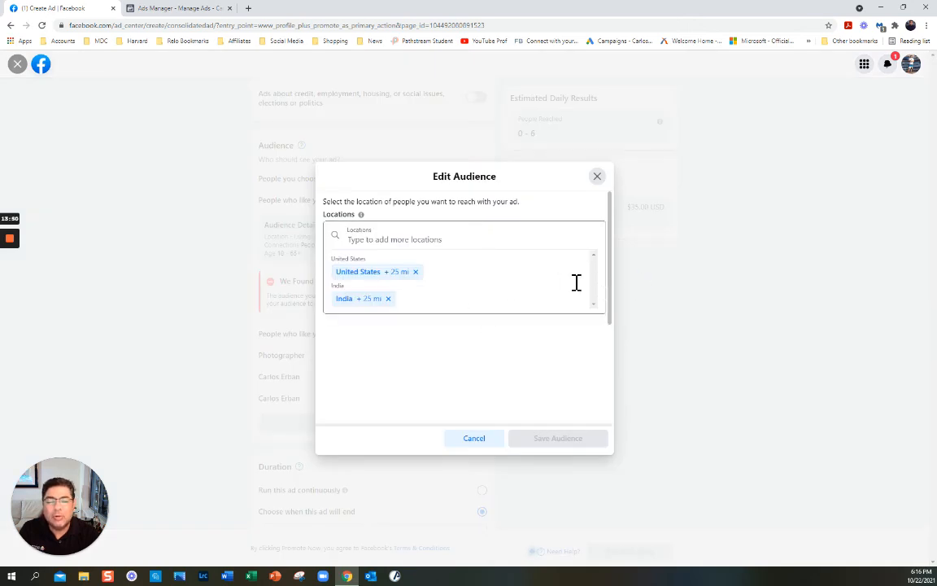
scroll(594, 278, "down", 1)
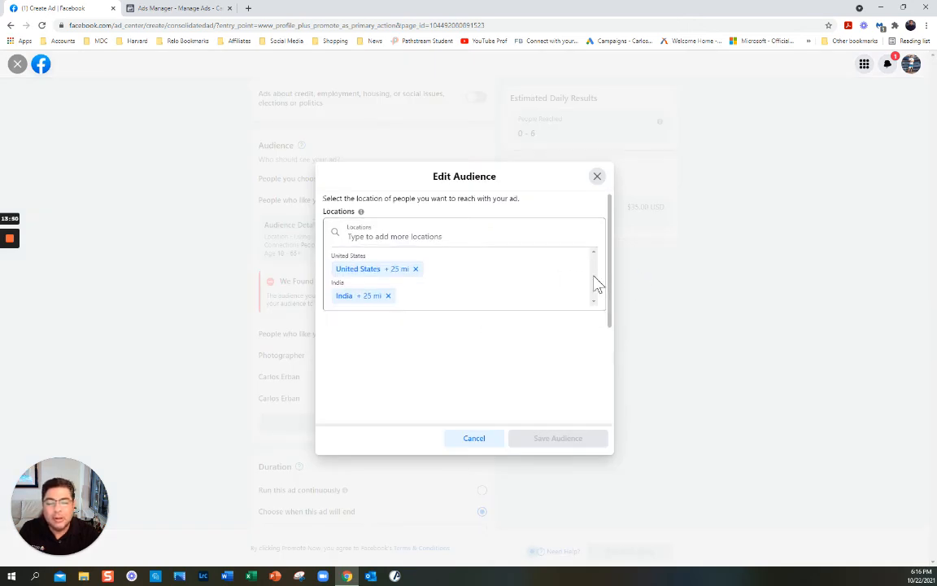
left_click(597, 177)
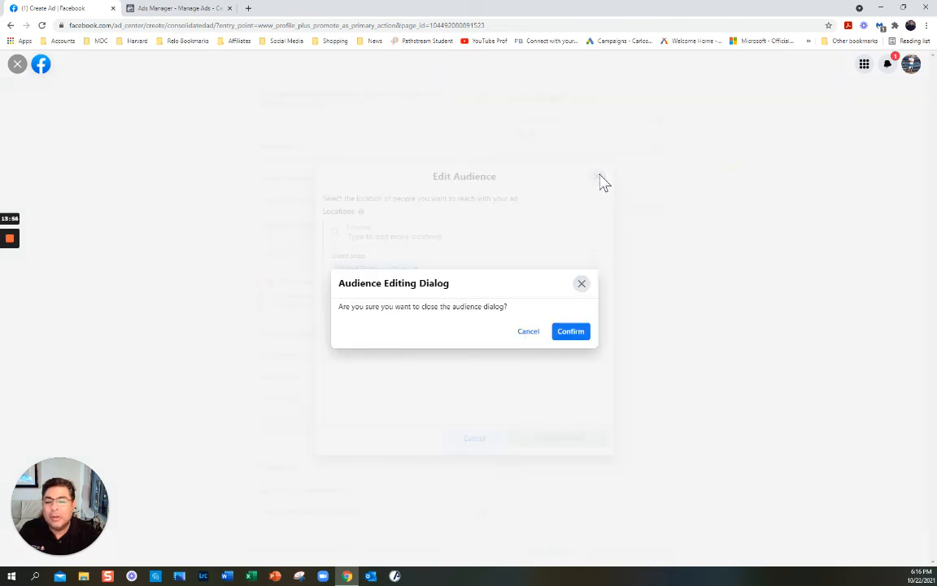
left_click(529, 334)
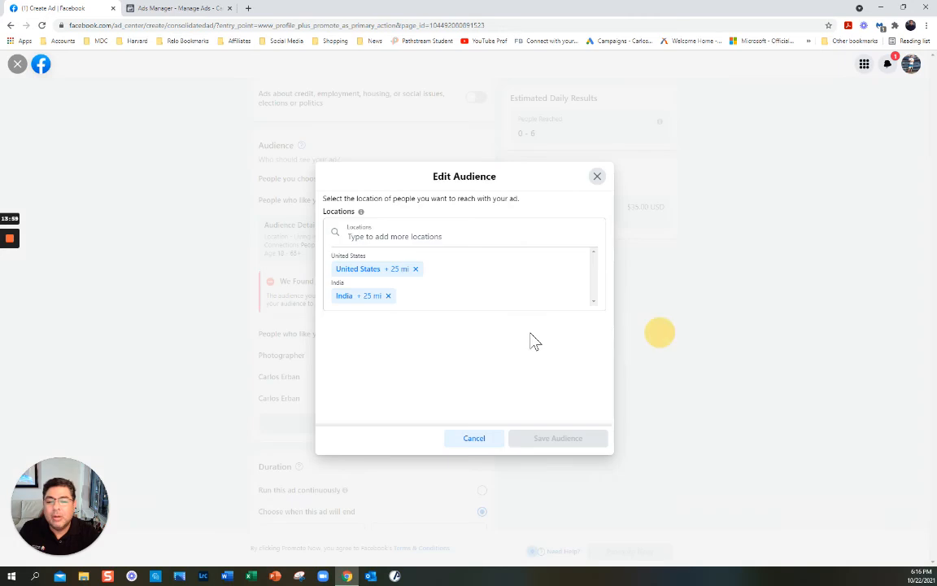
left_click(478, 443)
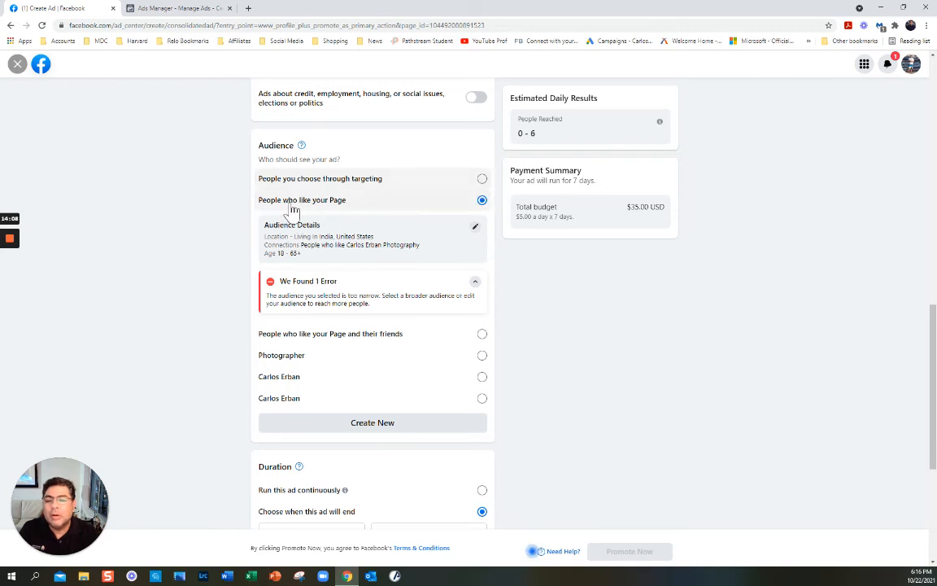
left_click(483, 181)
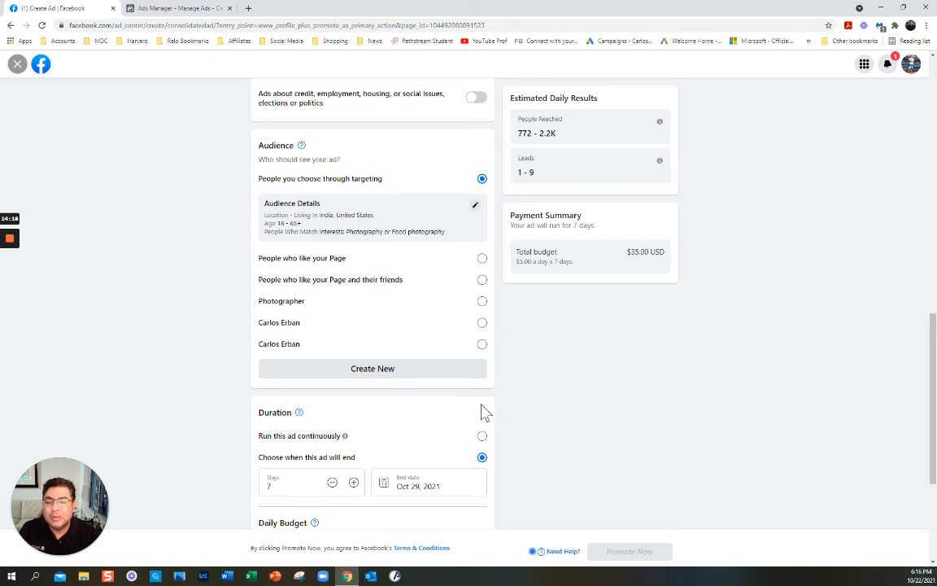
Step: Look over the duration, daily budget and placement settings, and turn the Facebook Pixel option on and back off
scroll(618, 415, "down", 1)
scroll(505, 366, "down", 2)
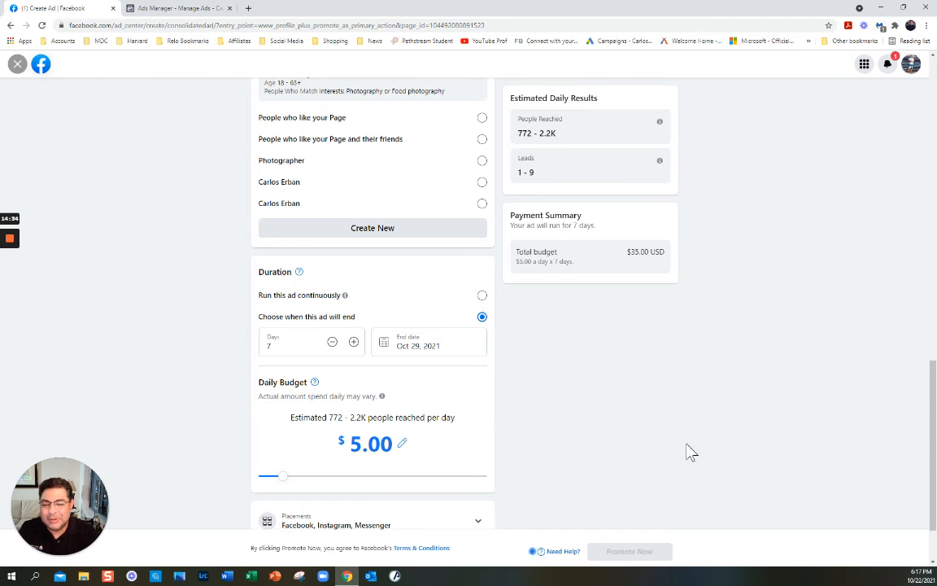
scroll(703, 429, "down", 1)
scroll(702, 429, "down", 1)
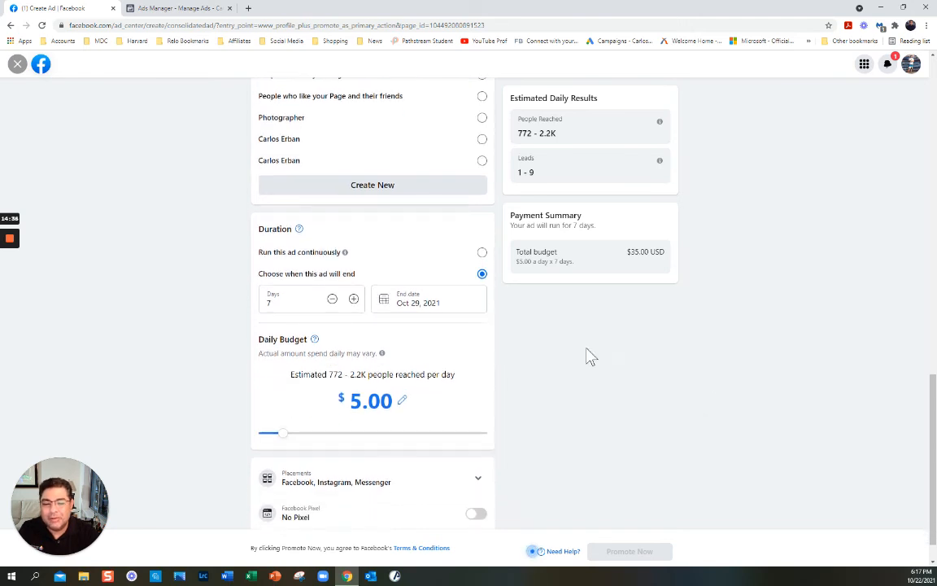
scroll(718, 384, "down", 1)
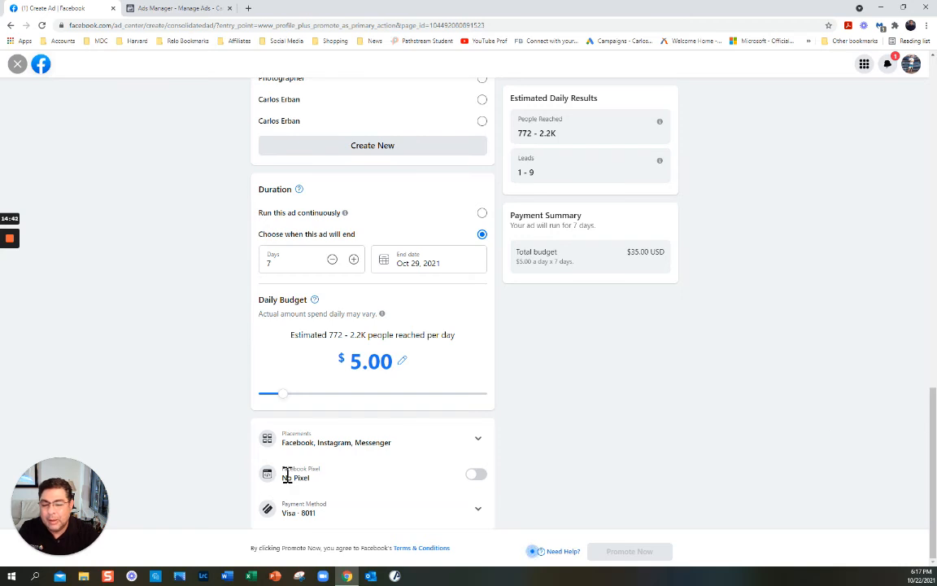
left_click(478, 476)
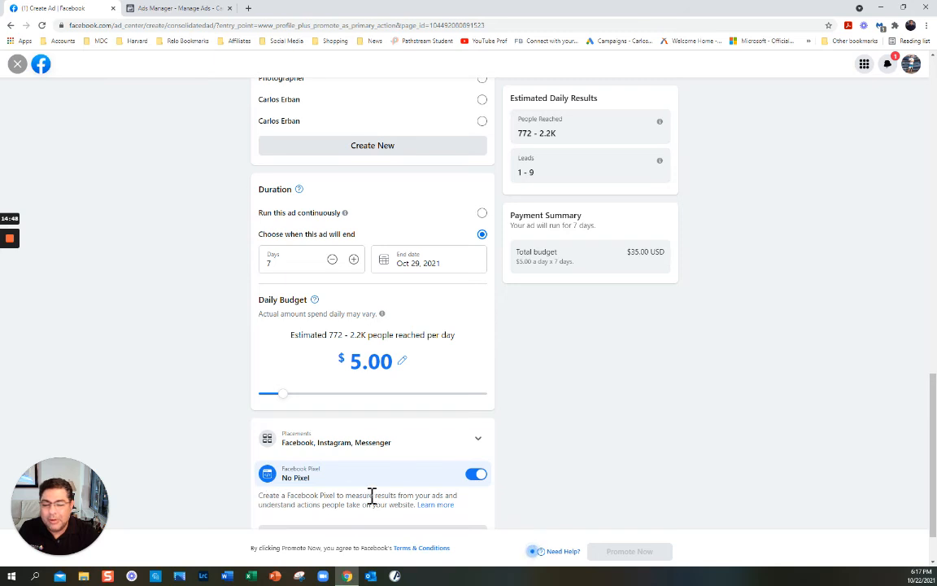
left_click(476, 475)
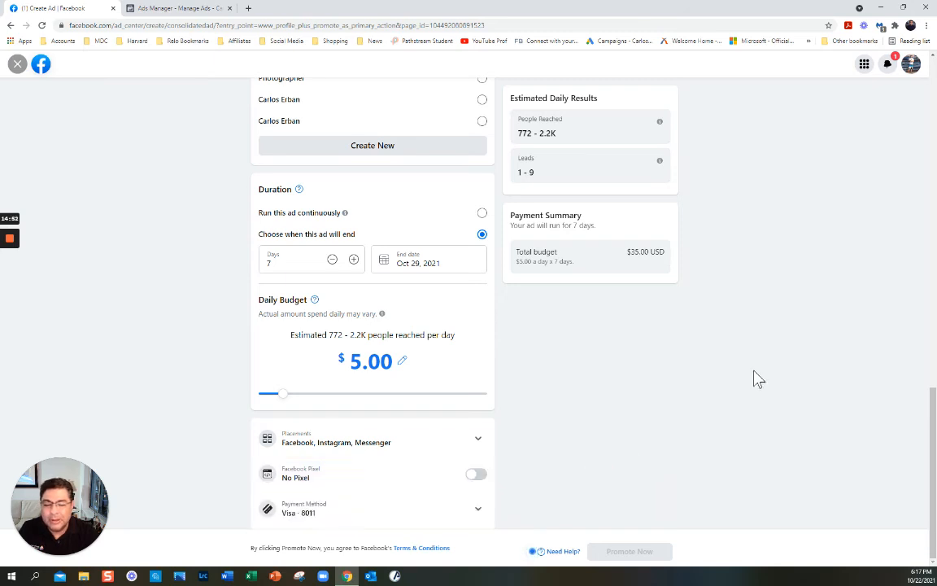
Step: Open all previews of the ad and view its Facebook and Instagram versions
scroll(721, 418, "up", 5)
scroll(909, 375, "down", 3)
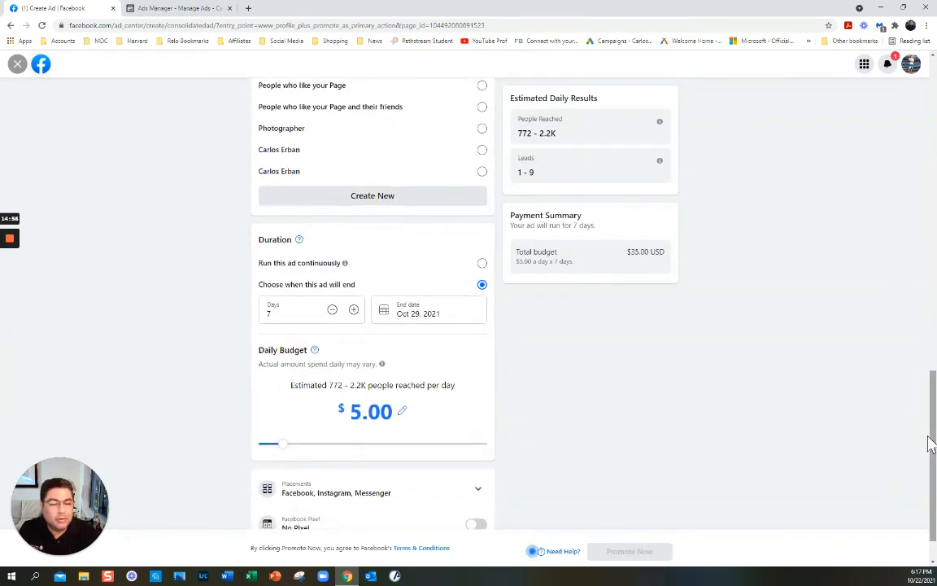
left_click_drag(932, 438, 921, 196)
scroll(934, 203, "up", 6)
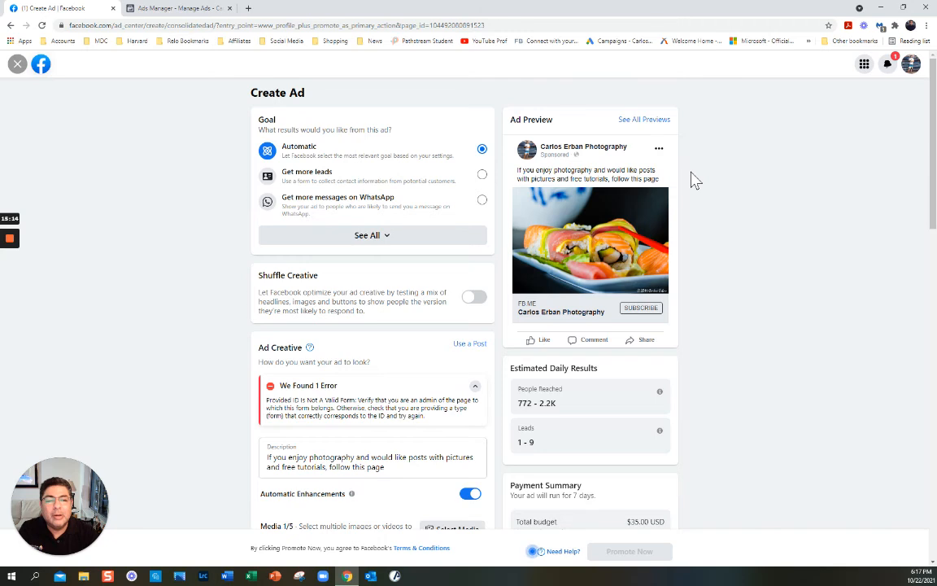
left_click(634, 122)
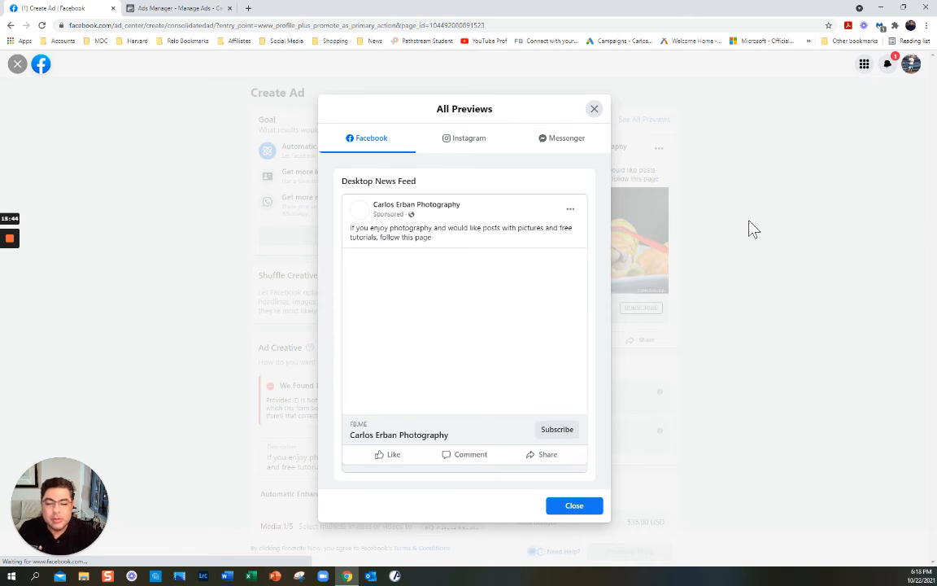
left_click(471, 150)
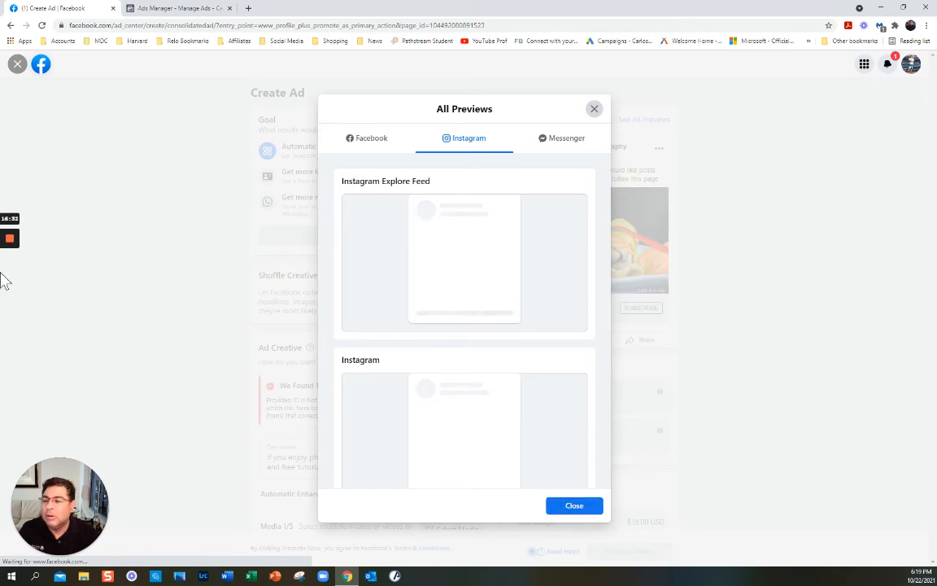
mouse_move(11, 257)
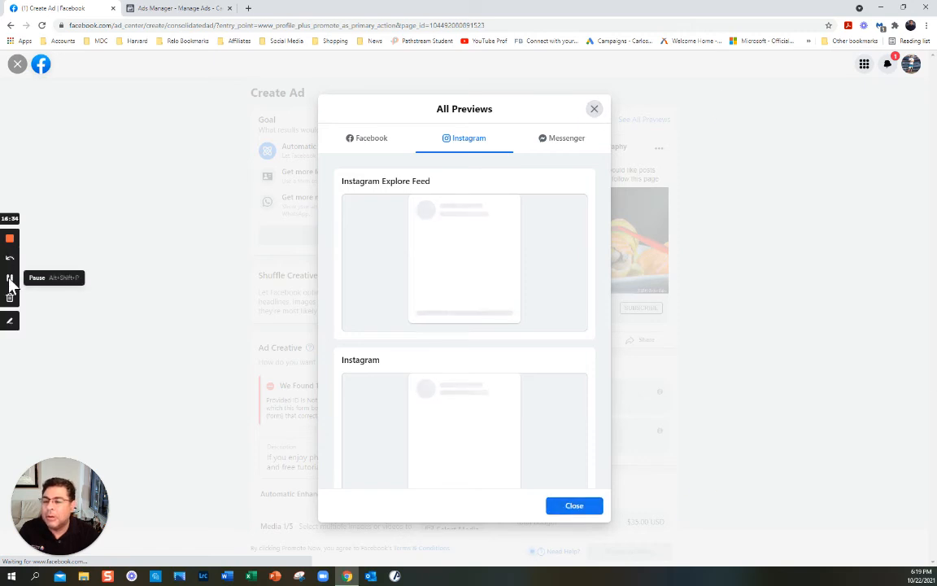
left_click(10, 279)
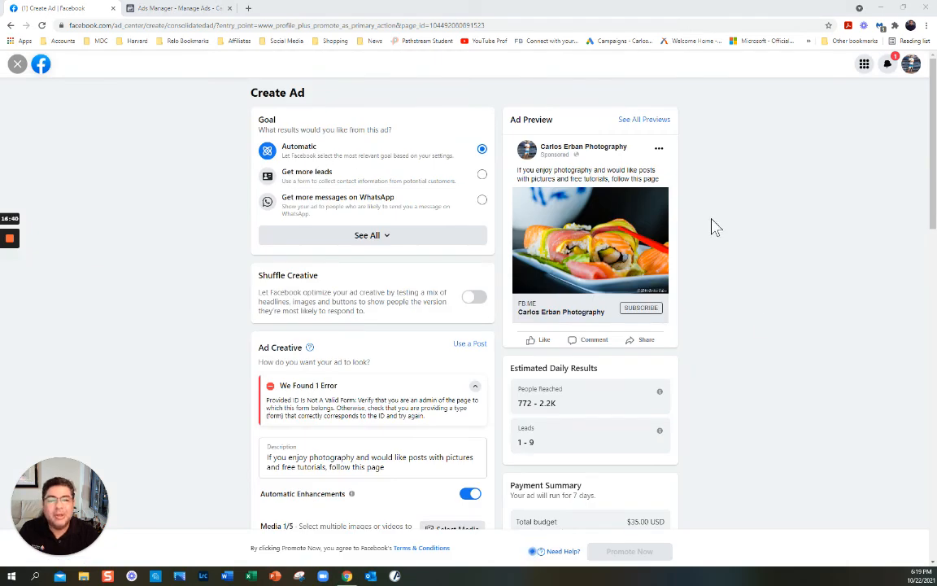
Step: Review the whole ad form from its goal to its payment method, and exit ad creation, discarding the changes
scroll(711, 226, "down", 2)
scroll(711, 227, "up", 2)
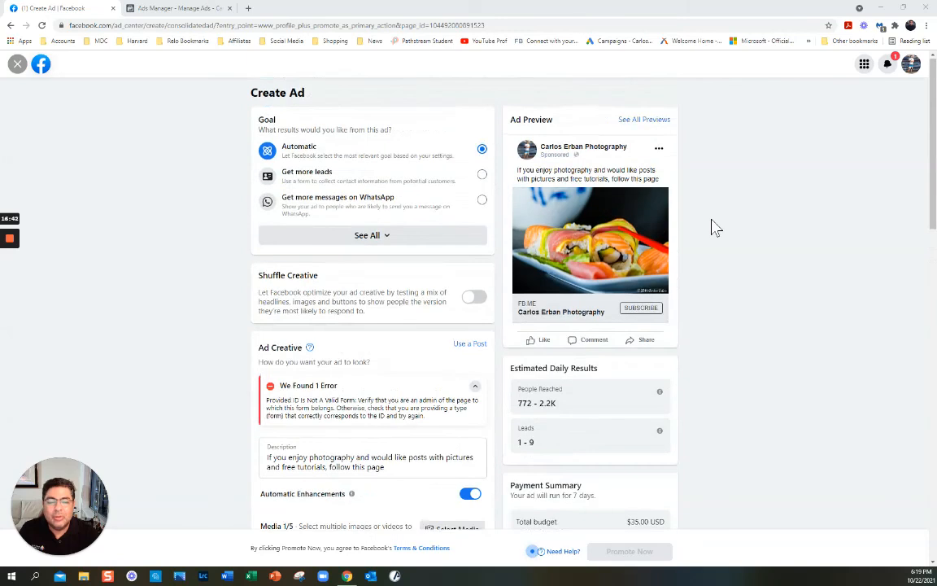
scroll(711, 226, "down", 10)
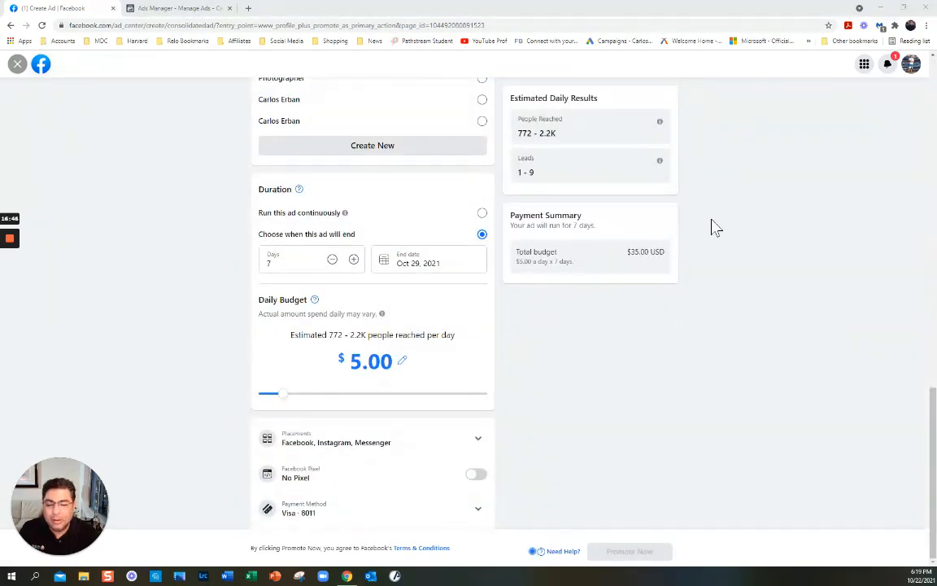
scroll(711, 226, "up", 10)
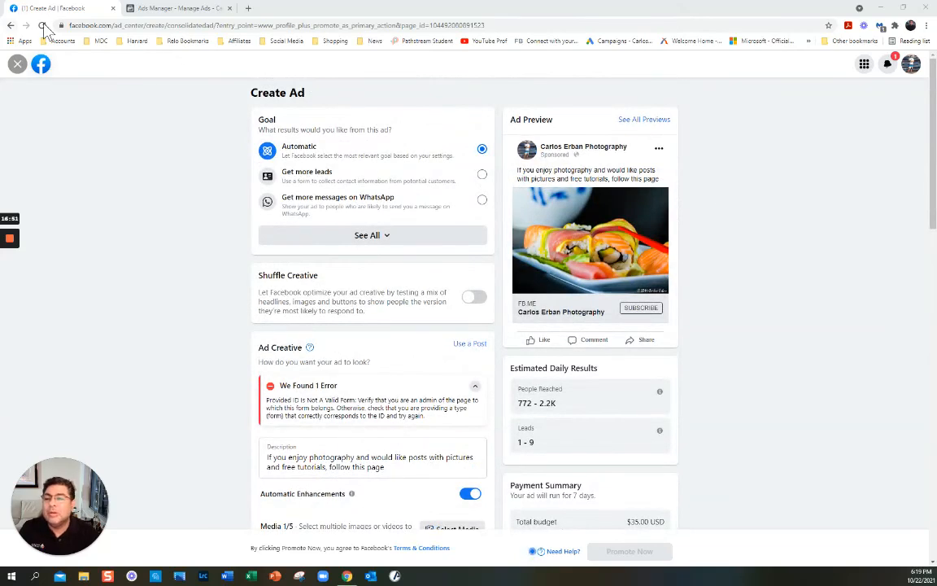
scroll(721, 195, "down", 10)
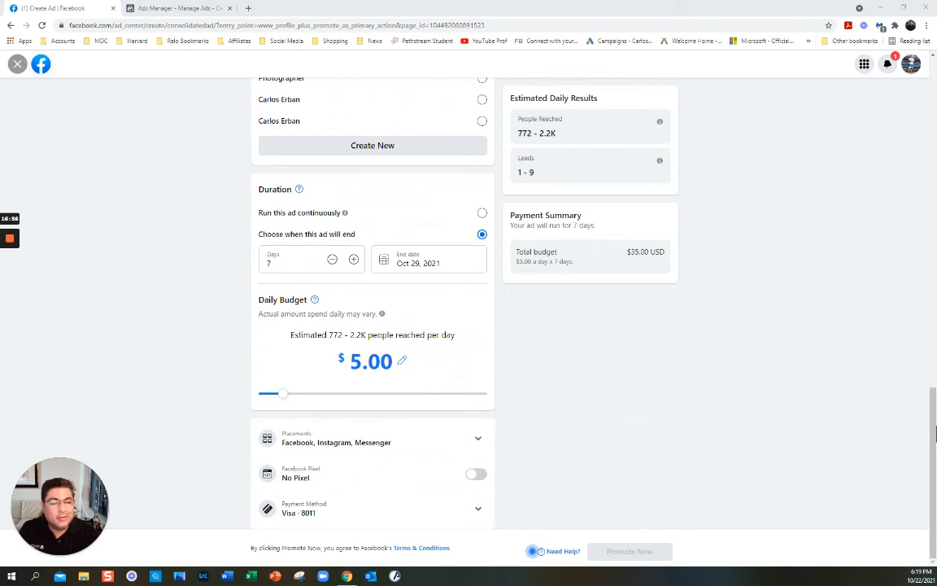
left_click_drag(934, 435, 936, 31)
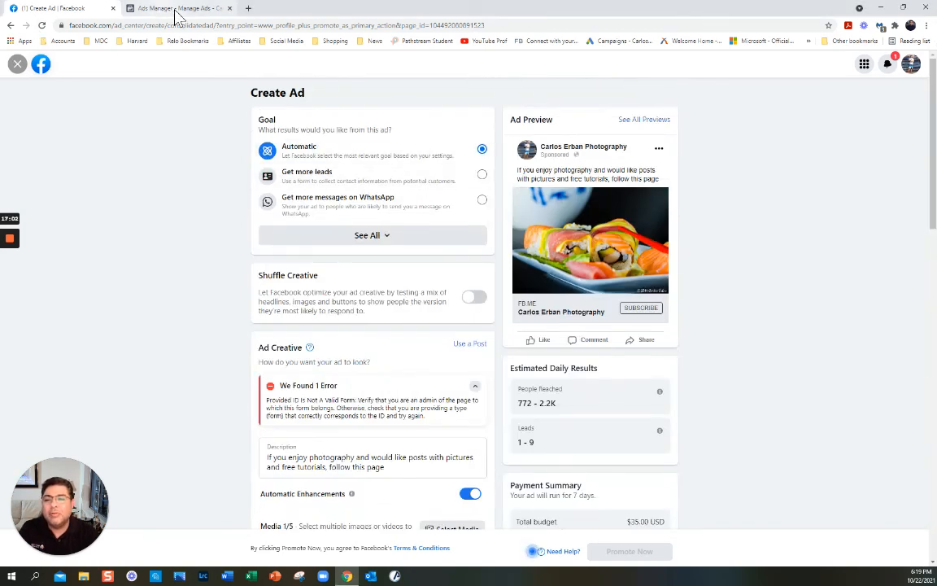
left_click(16, 68)
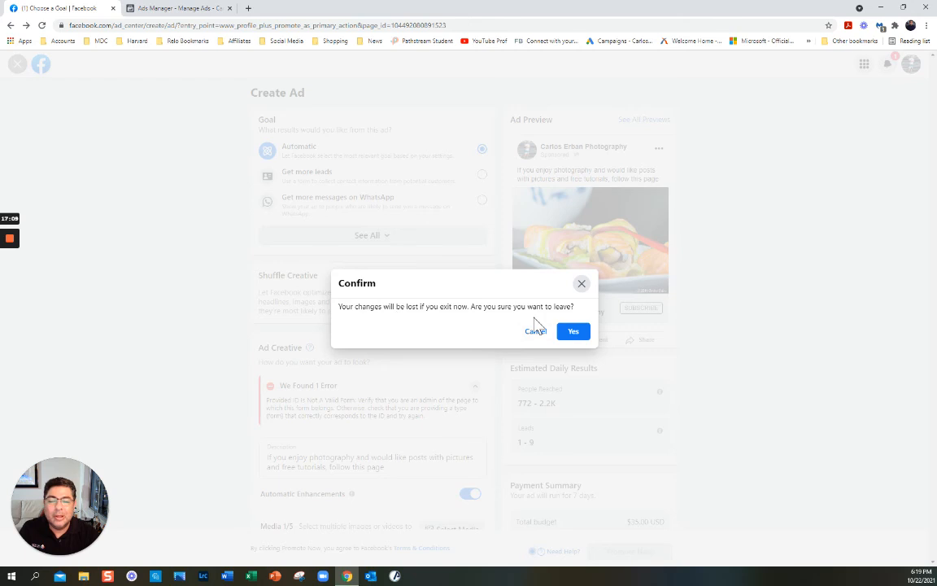
left_click(572, 334)
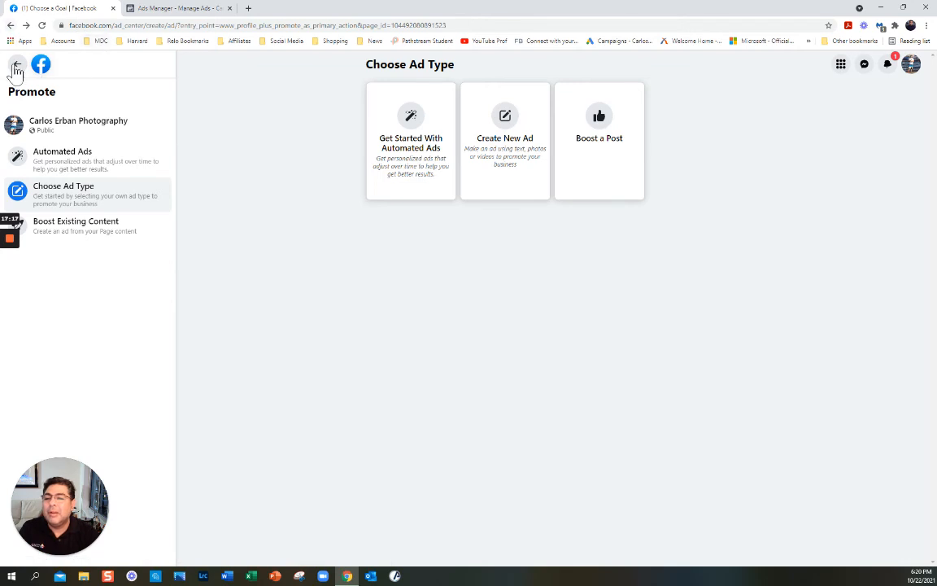
left_click(167, 12)
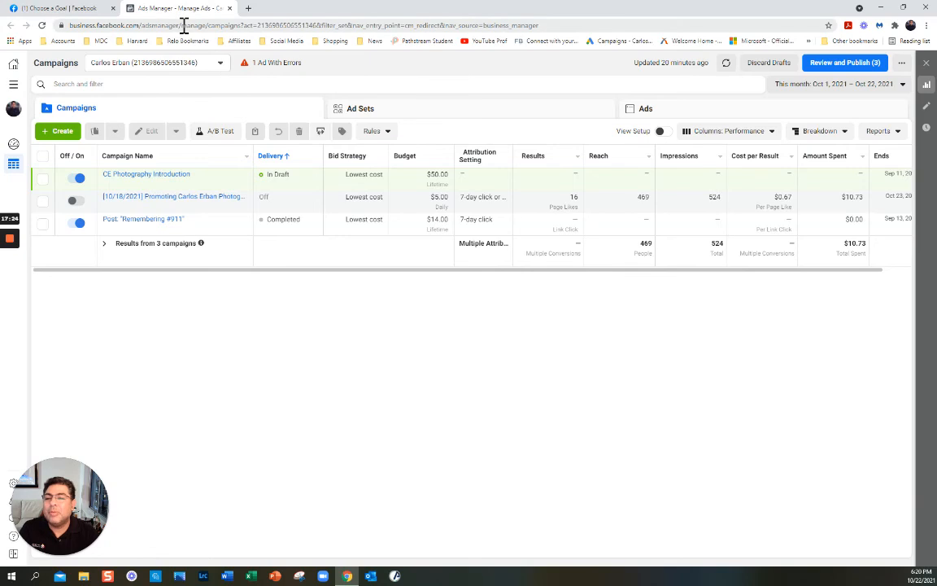
left_click(185, 24)
left_click(184, 25)
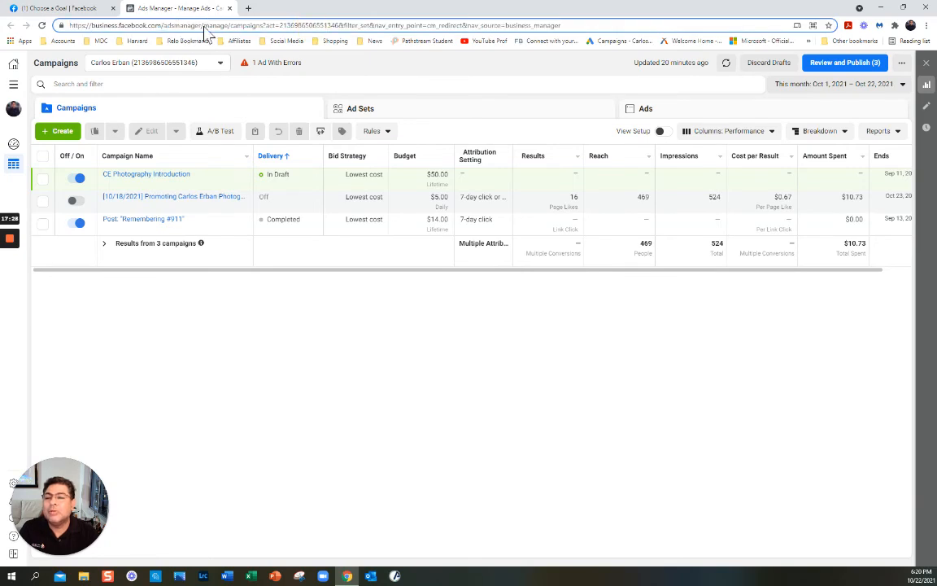
left_click_drag(204, 24, 569, 24)
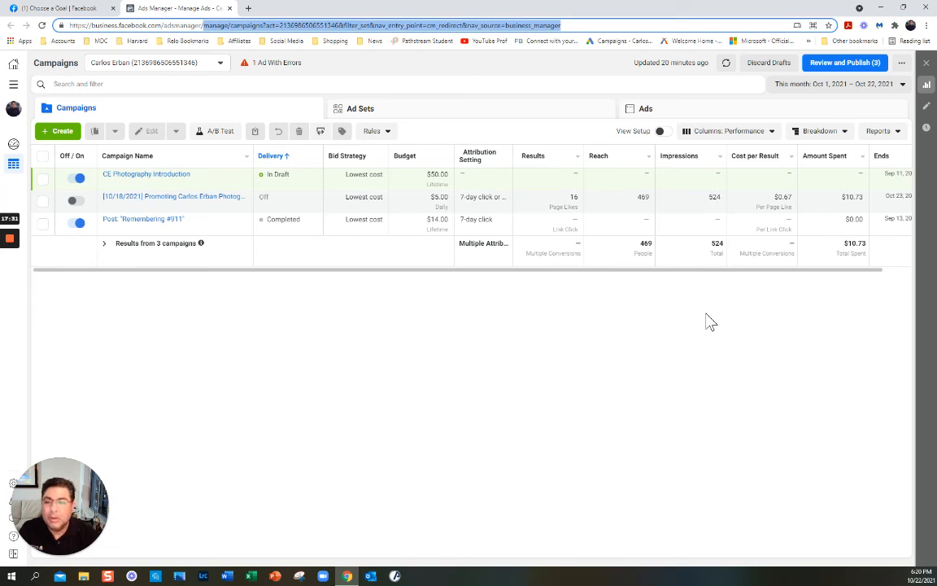
key("BackSpace")
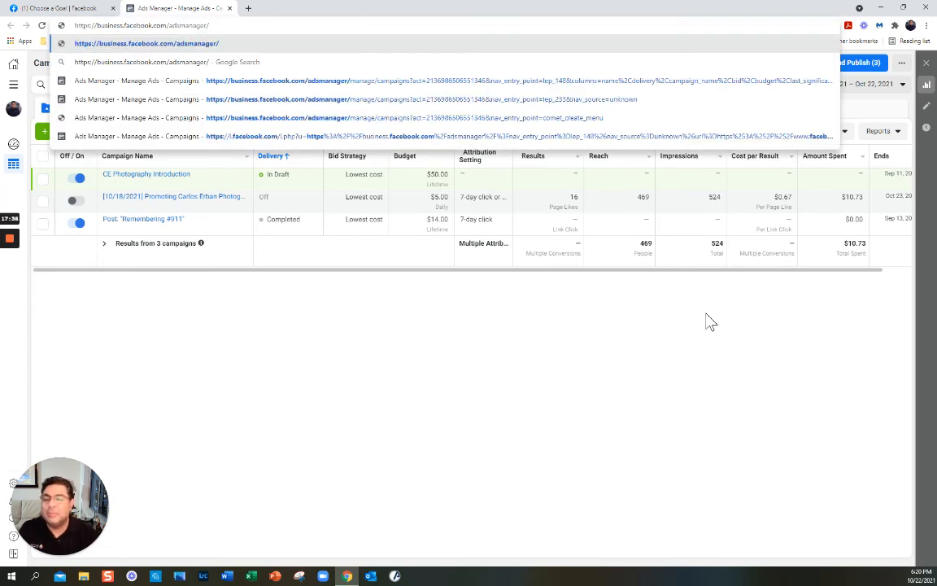
key("Return")
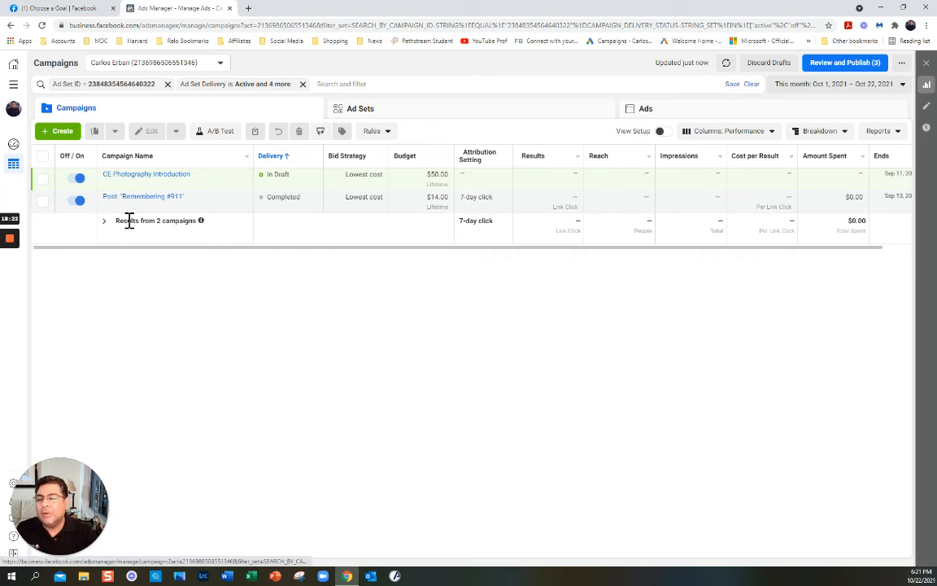
Step: Start a new campaign, compare the available objectives, choose Brand awareness and show the optional naming fields for the campaign, ad set and ad
left_click(60, 135)
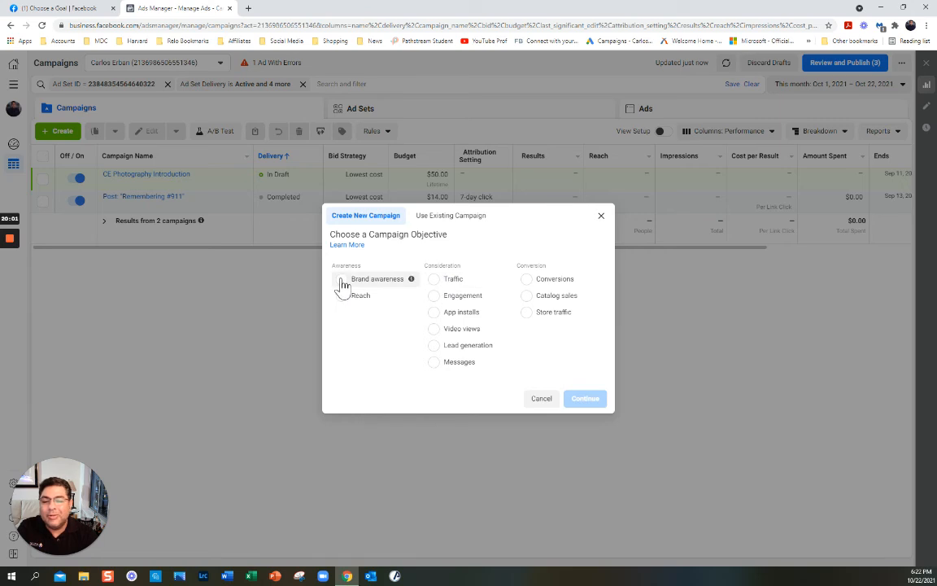
mouse_move(411, 286)
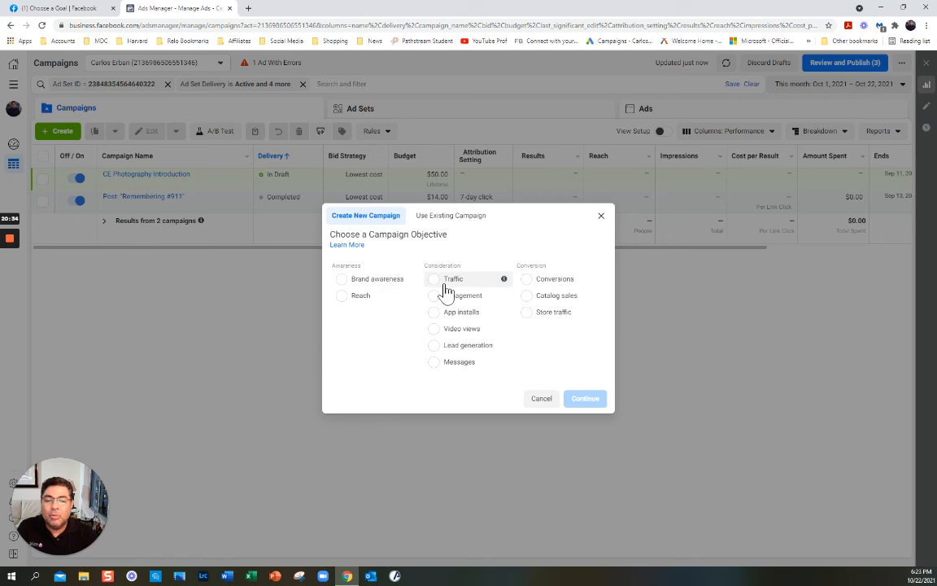
mouse_move(504, 287)
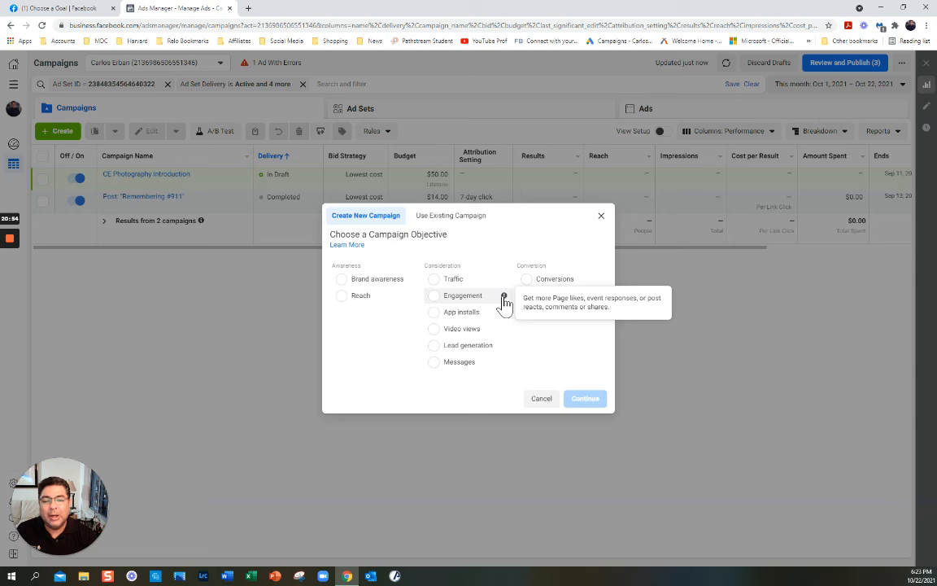
mouse_move(504, 317)
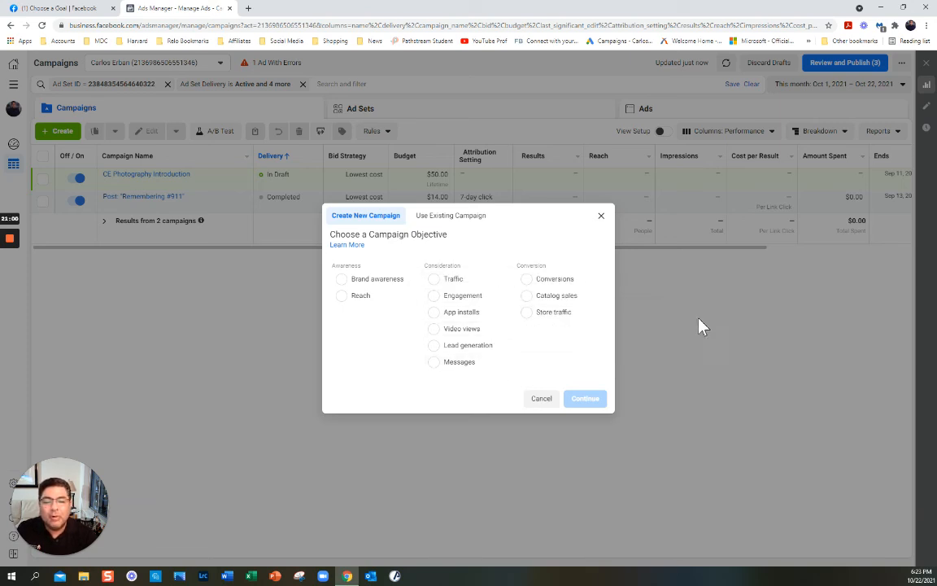
left_click(345, 285)
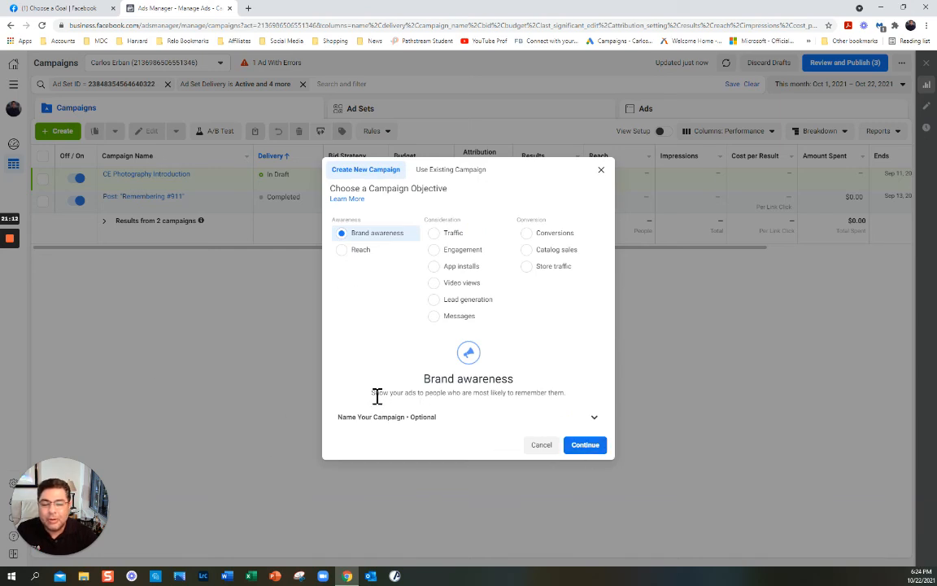
left_click(594, 422)
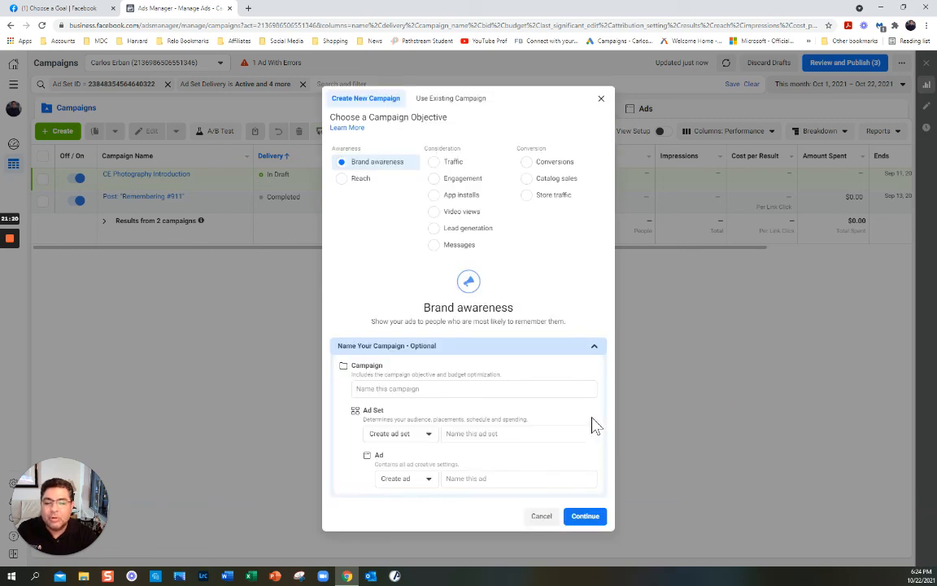
Step: Name the campaign Food, its ad set Japanese and its ad Sushi, and continue to the campaign settings
left_click(365, 389)
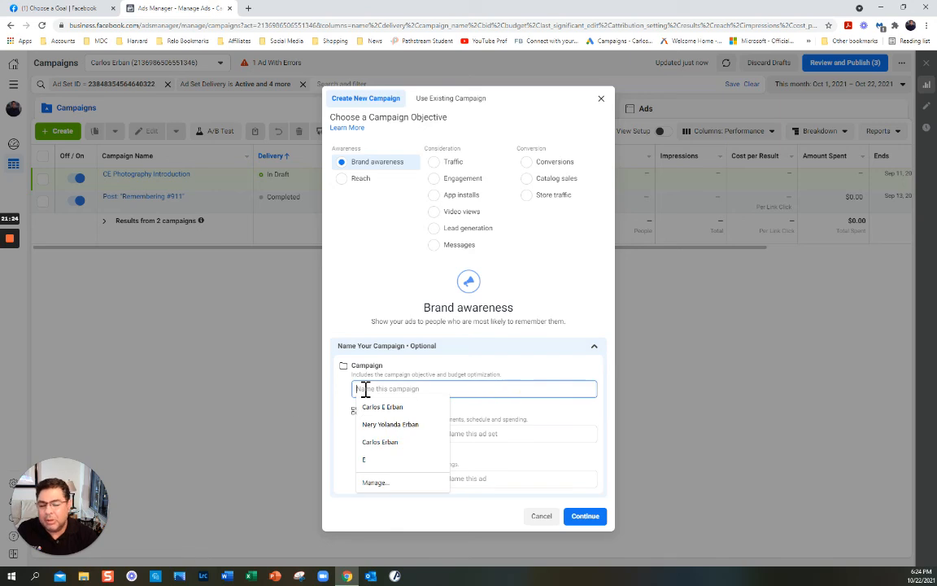
type("Food")
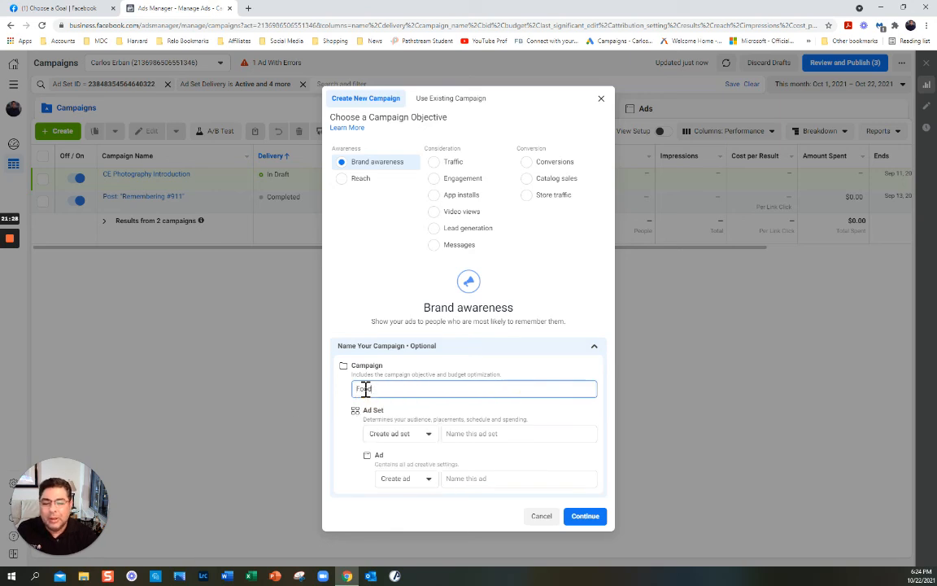
left_click(471, 436)
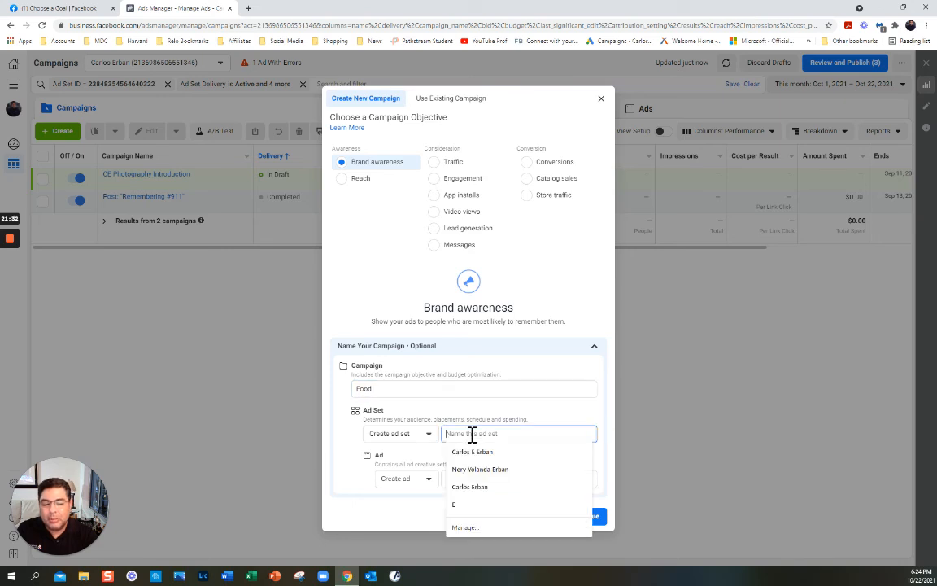
type("Japanese")
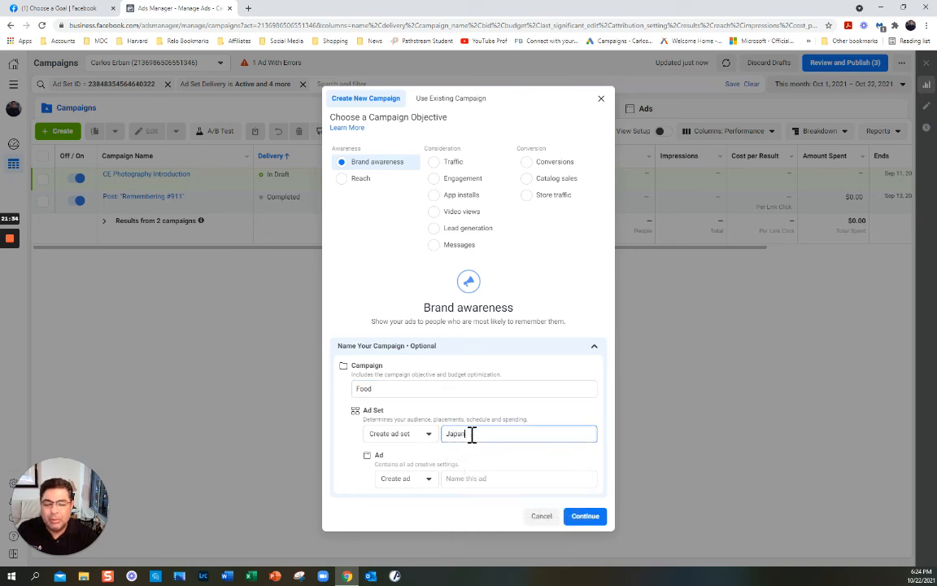
left_click(461, 479)
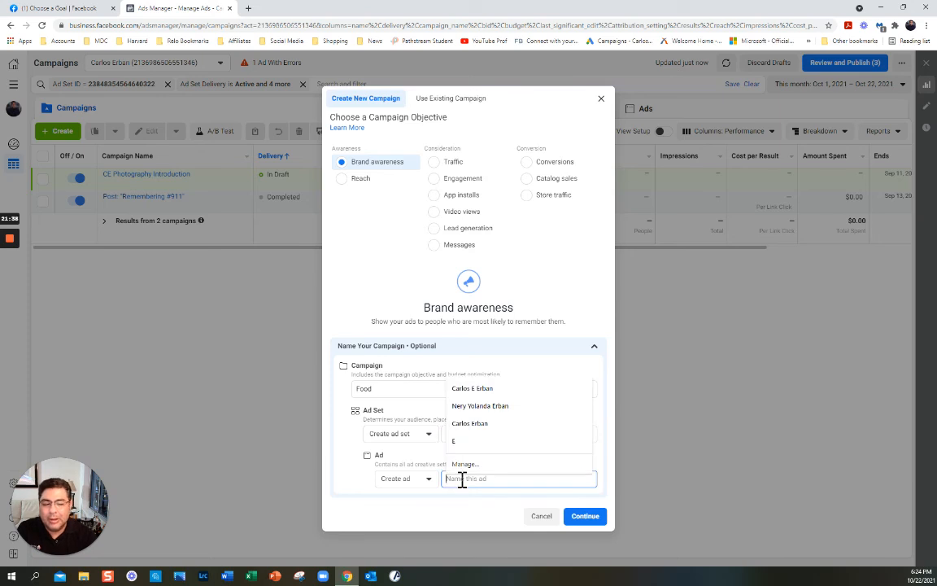
type("Su")
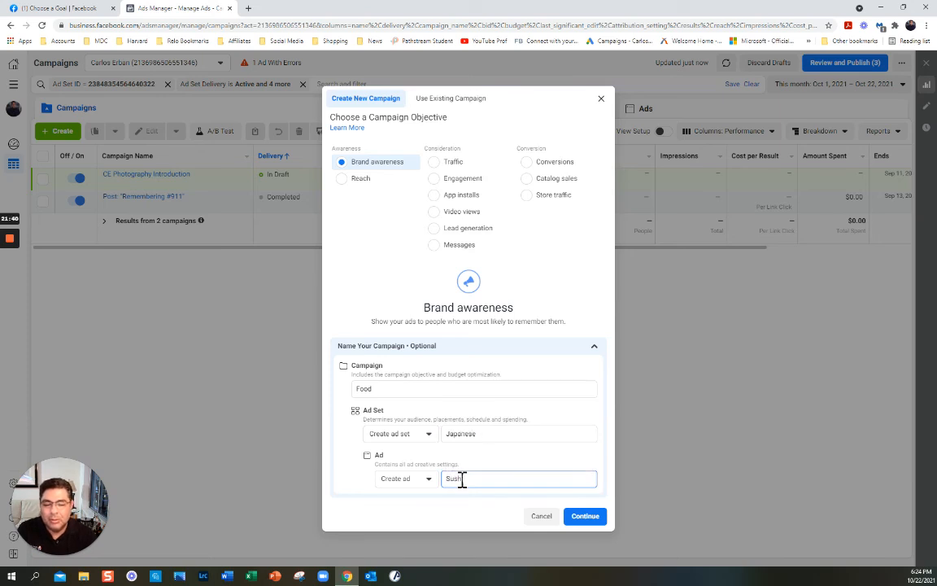
type("shi")
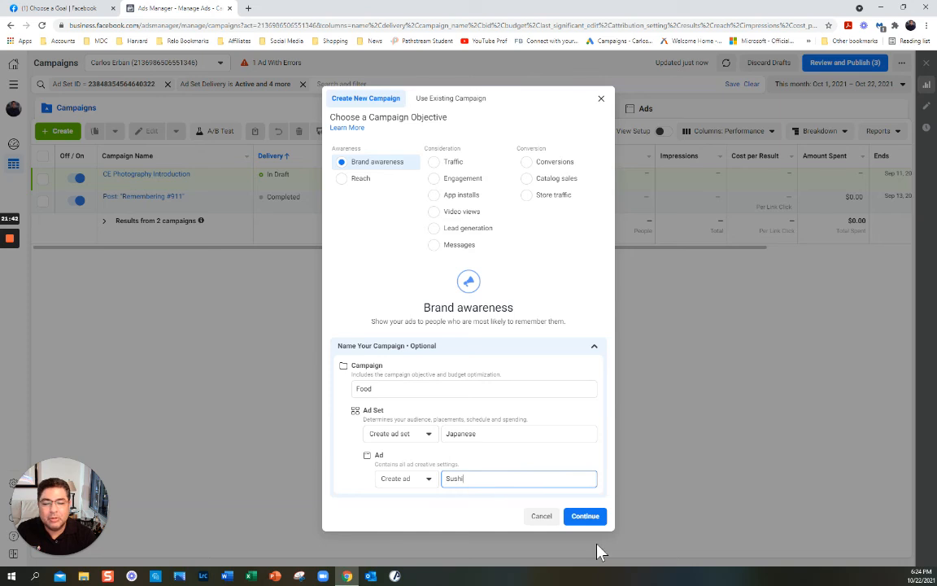
left_click(585, 516)
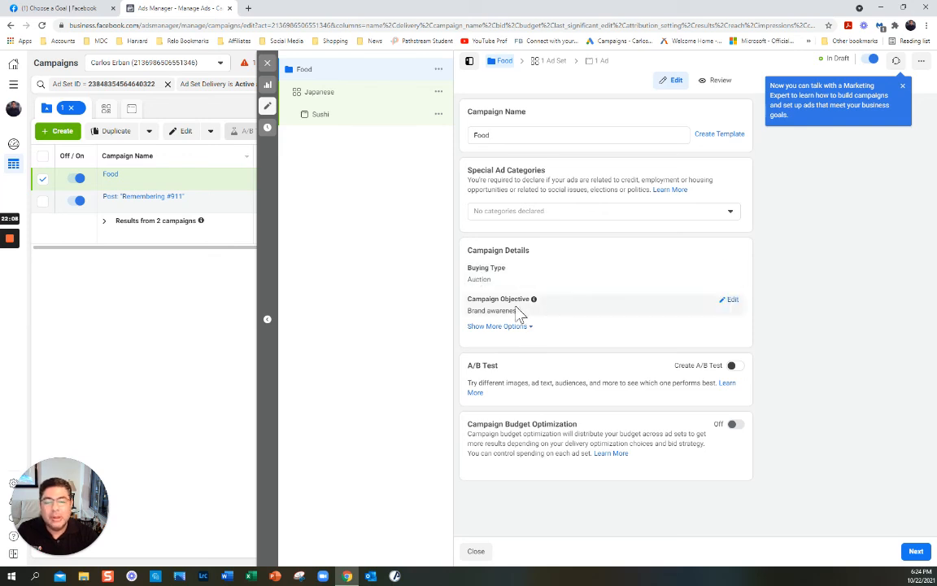
Step: Check the campaign's buying type choices, keeping Auction, show its additional options and continue to the ad set settings
left_click(736, 273)
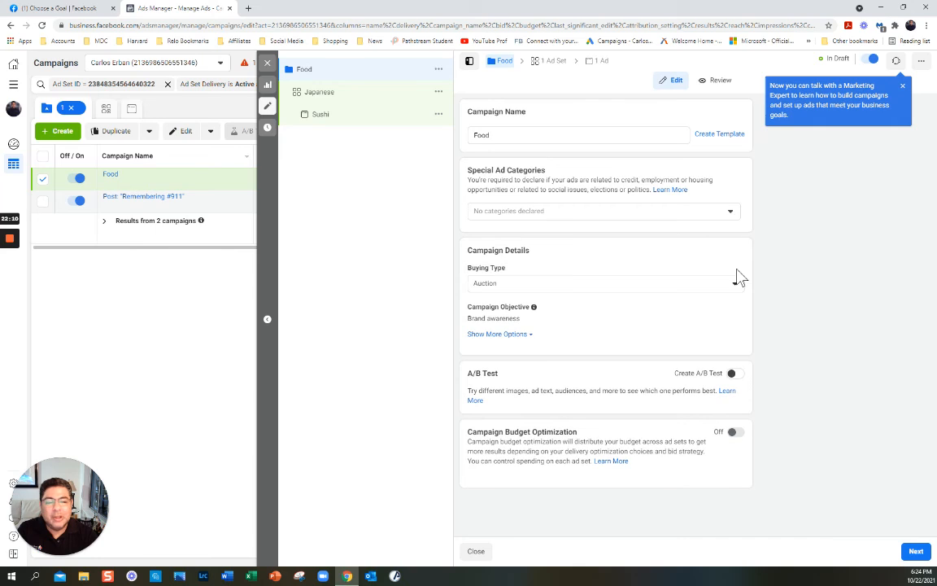
left_click(736, 287)
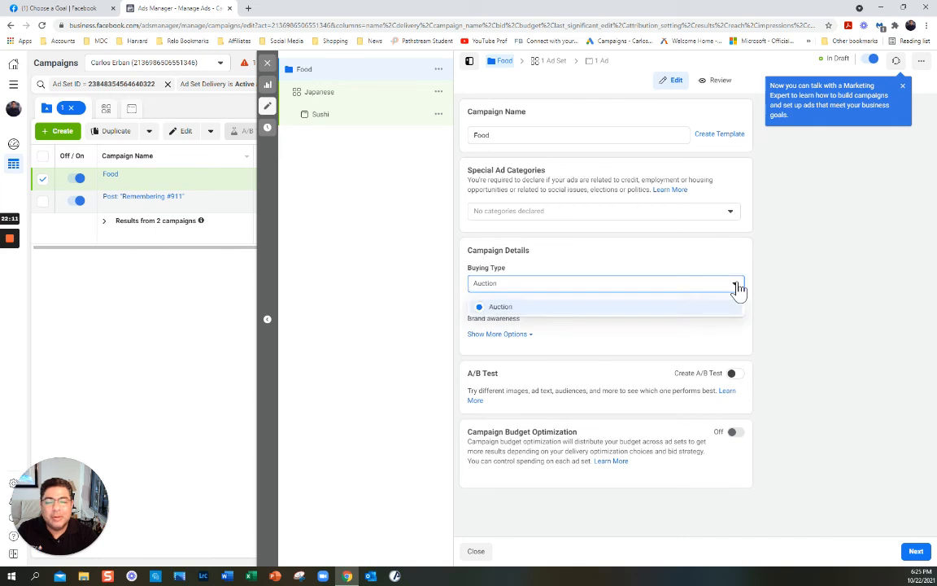
left_click(737, 287)
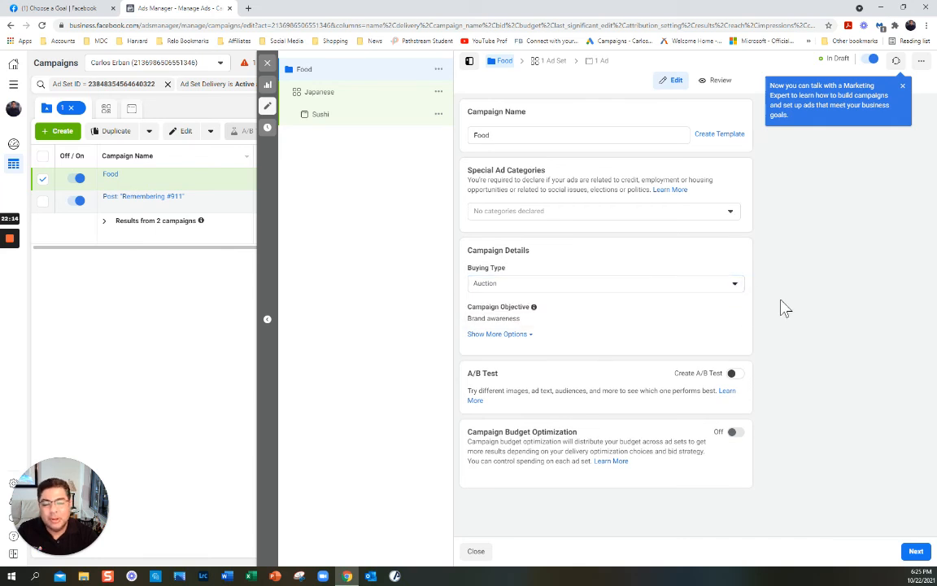
left_click(498, 335)
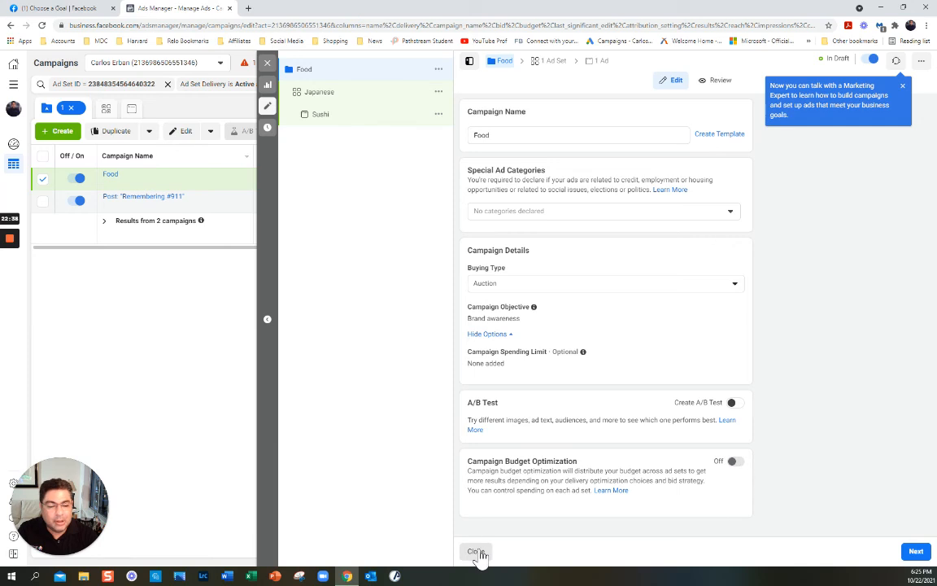
left_click(915, 551)
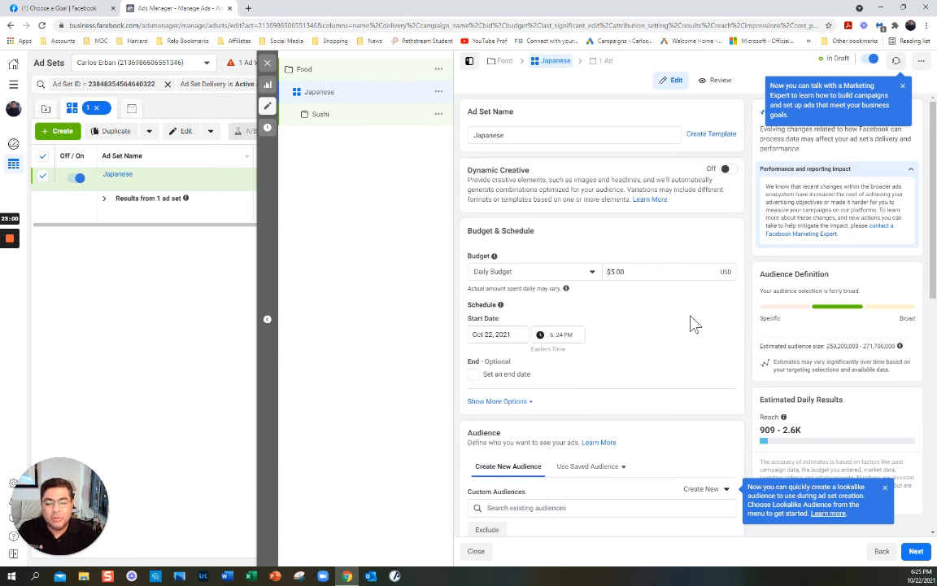
Step: Examine the ad set's audience section, including its existing custom and lookalike audiences and the choices for creating a new one
scroll(693, 324, "down", 2)
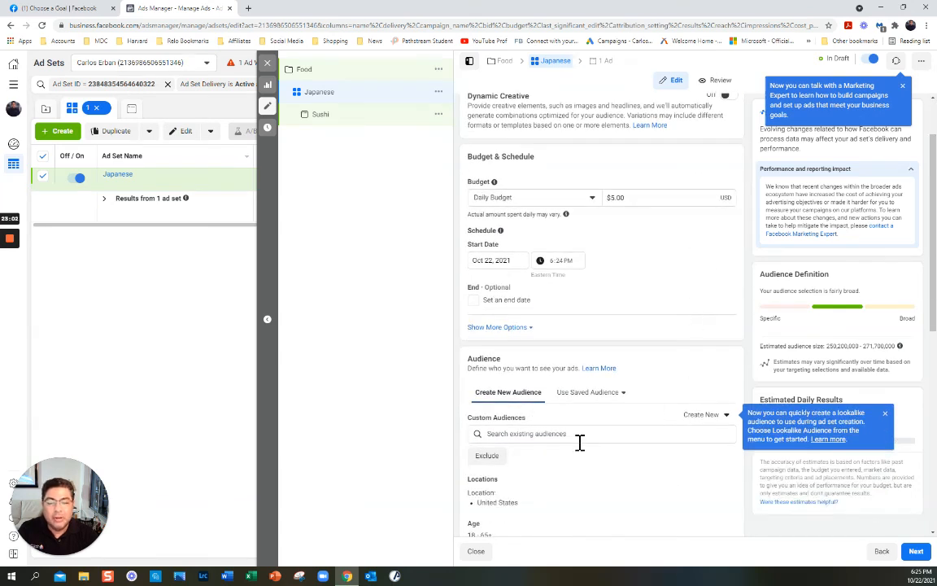
scroll(581, 449, "down", 3)
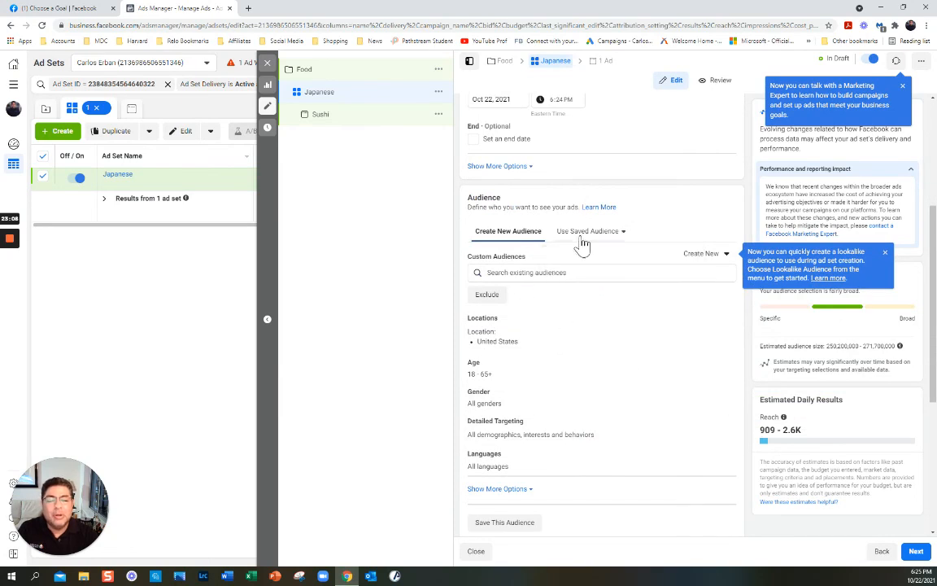
left_click(522, 274)
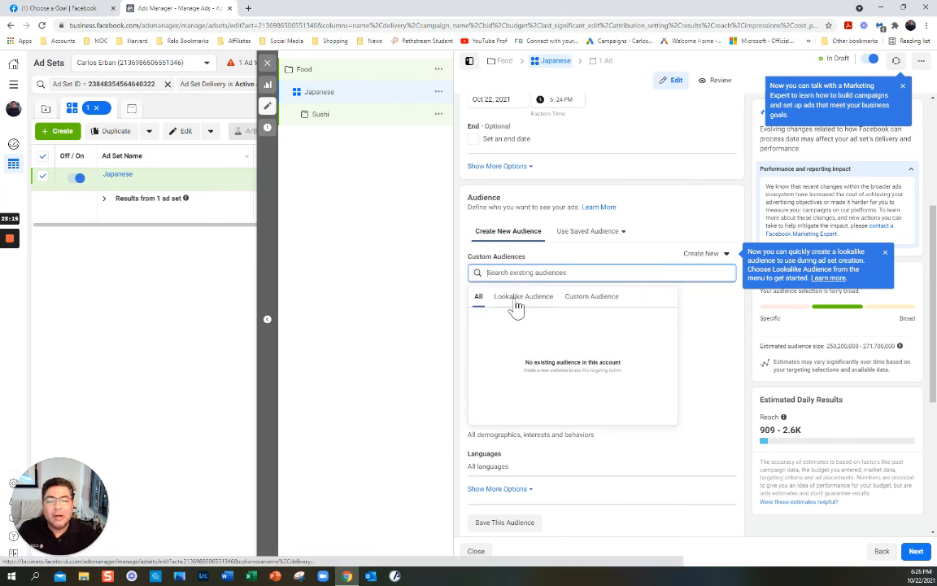
left_click(516, 301)
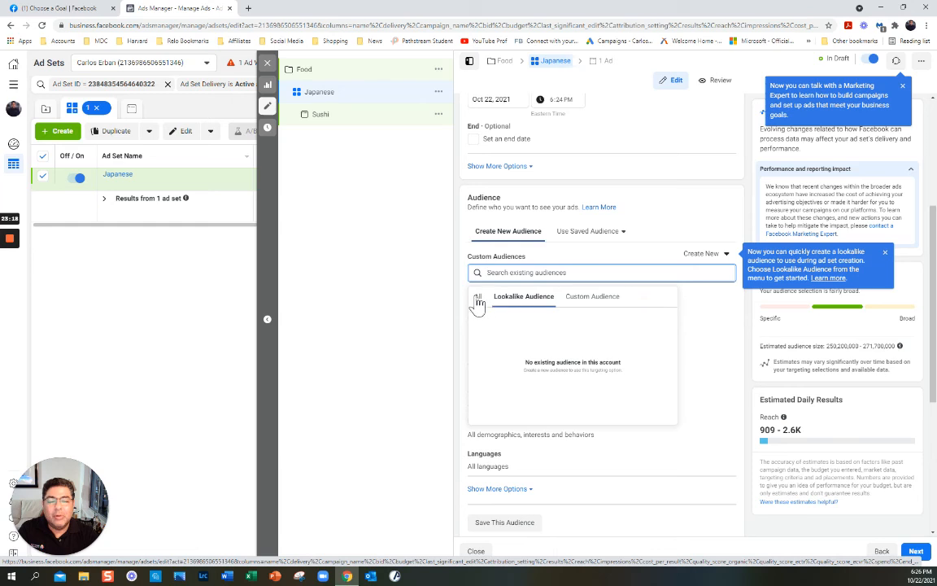
left_click(479, 299)
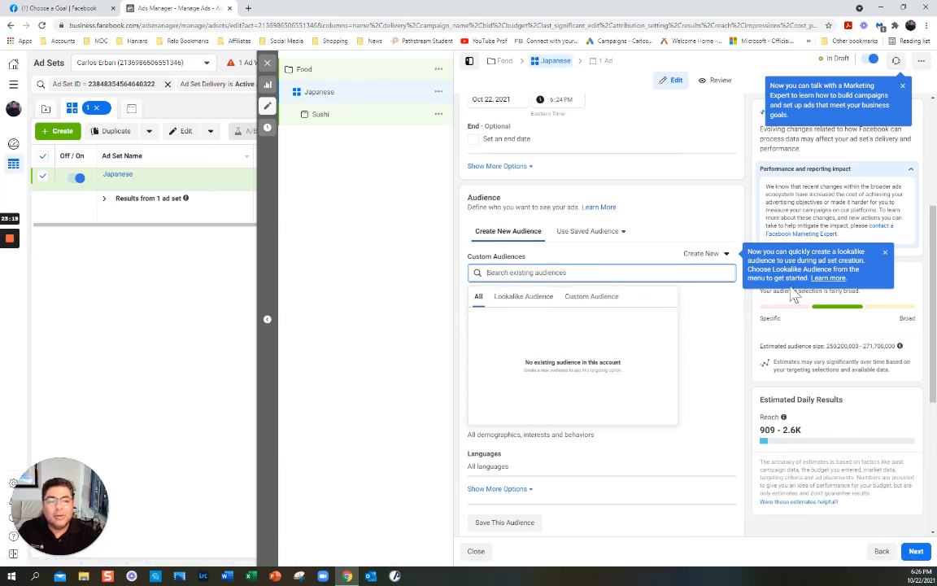
left_click(425, 339)
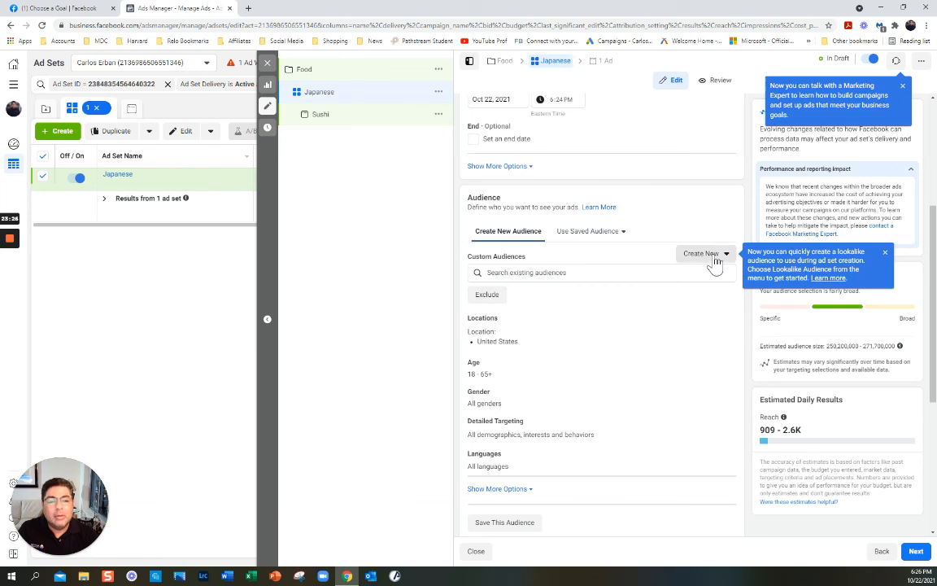
left_click(716, 262)
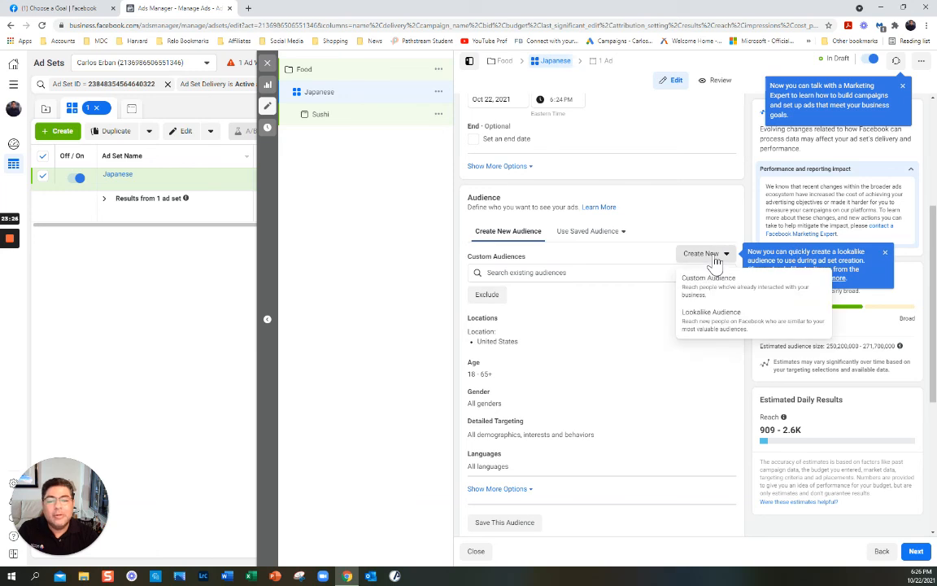
Step: Use the saved Photographer audience for the ad set and add India to the audience's locations
left_click(588, 234)
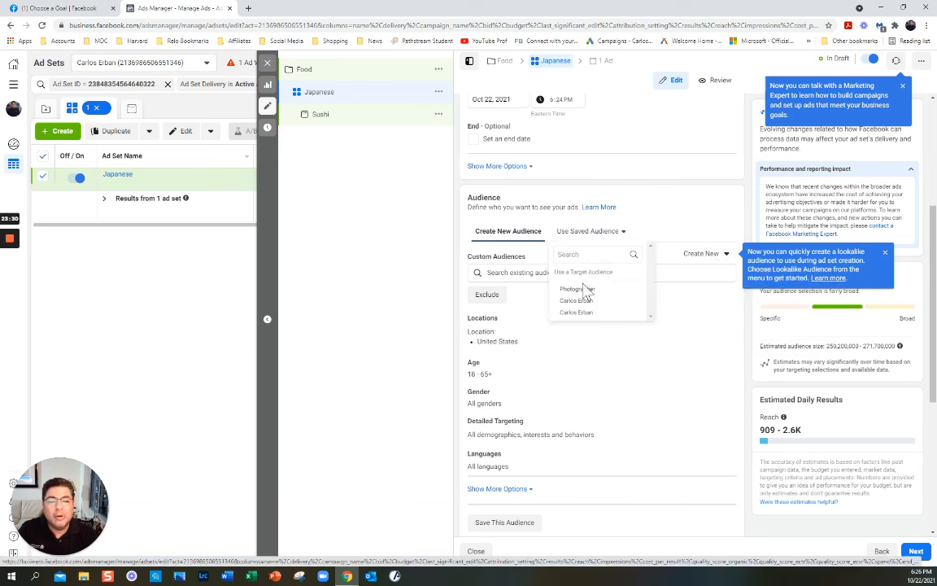
mouse_move(582, 298)
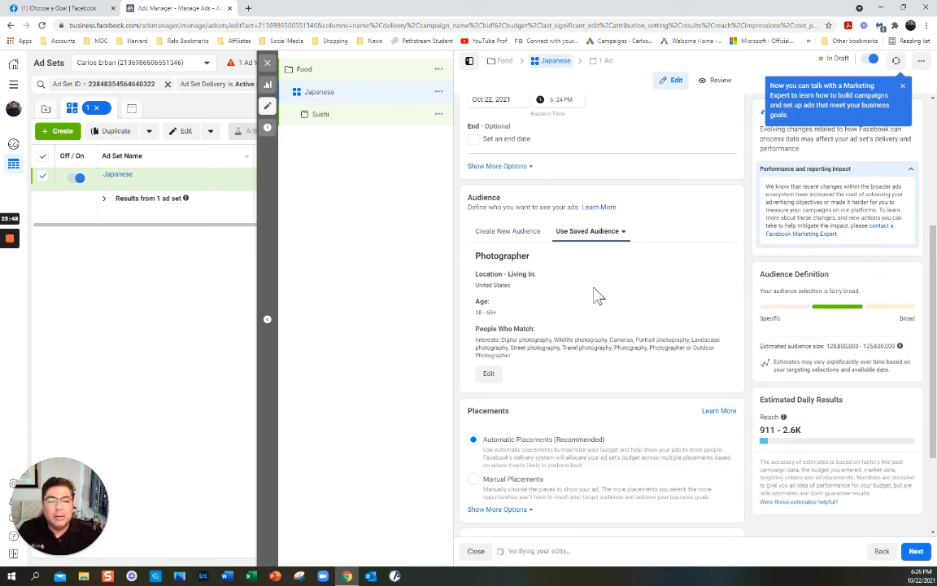
left_click(490, 375)
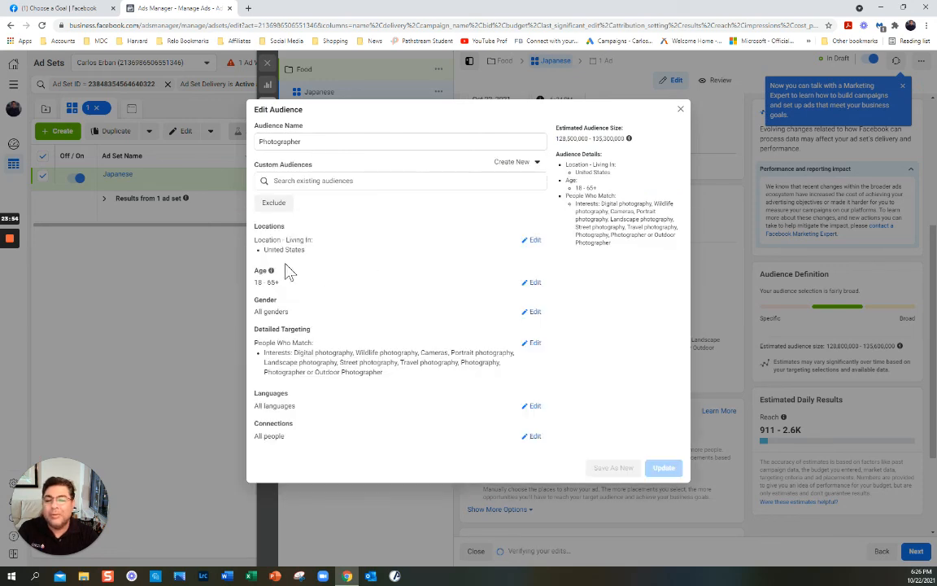
left_click(534, 241)
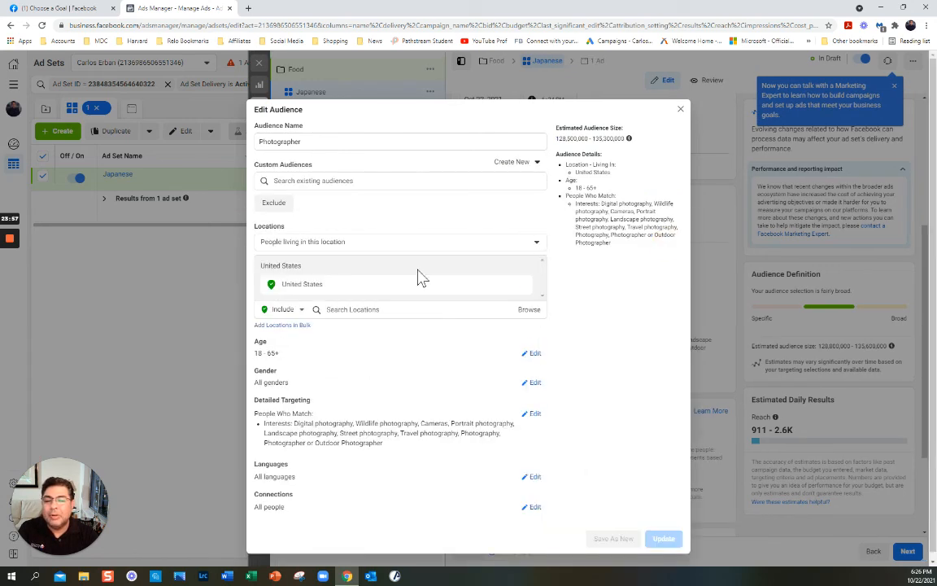
left_click(351, 309)
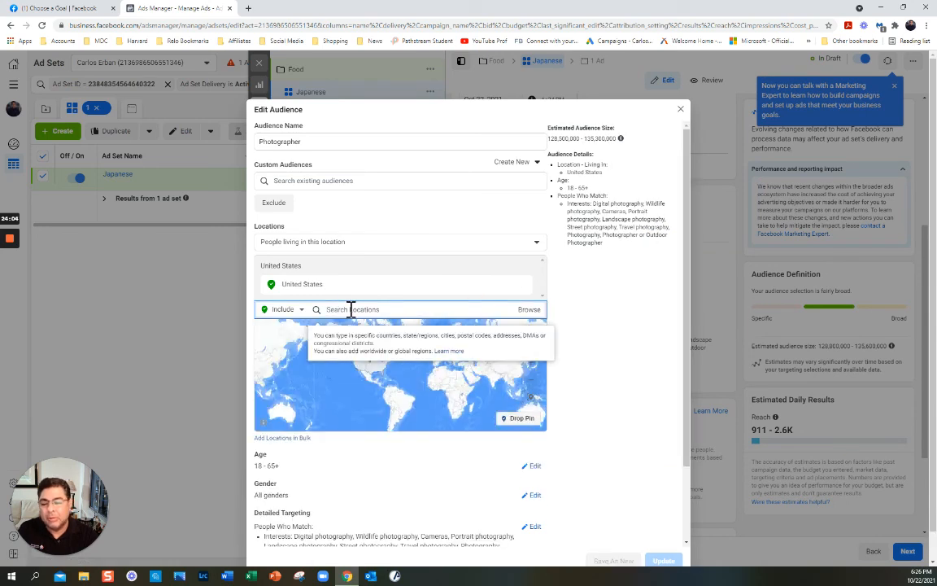
type("india")
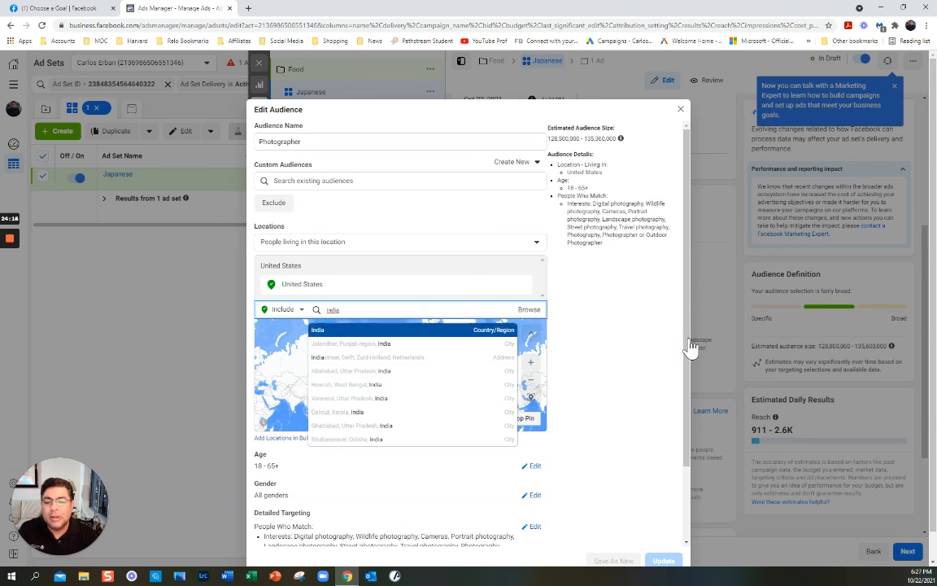
key("Return")
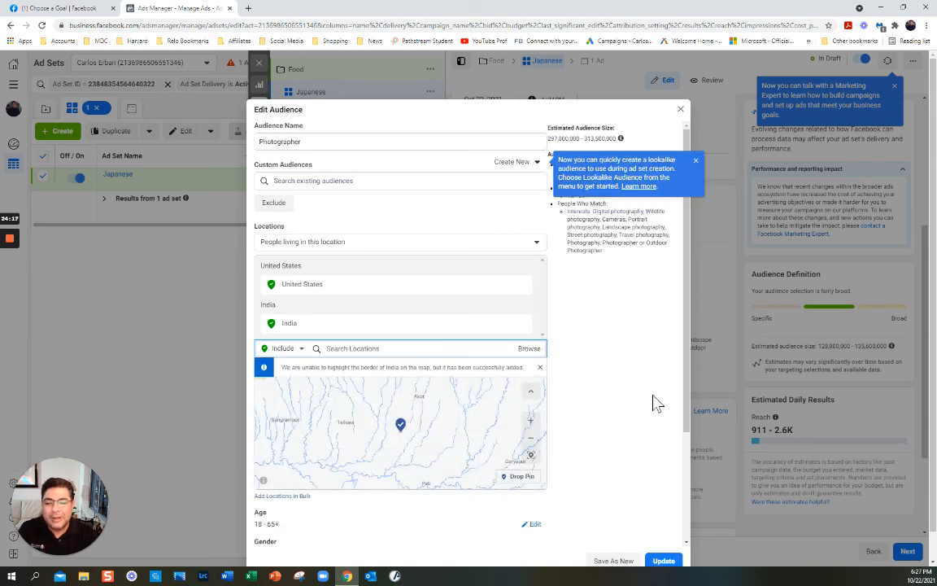
Step: Review the audience's detailed targeting interests and add Food photography to them
left_click_drag(688, 381, 690, 535)
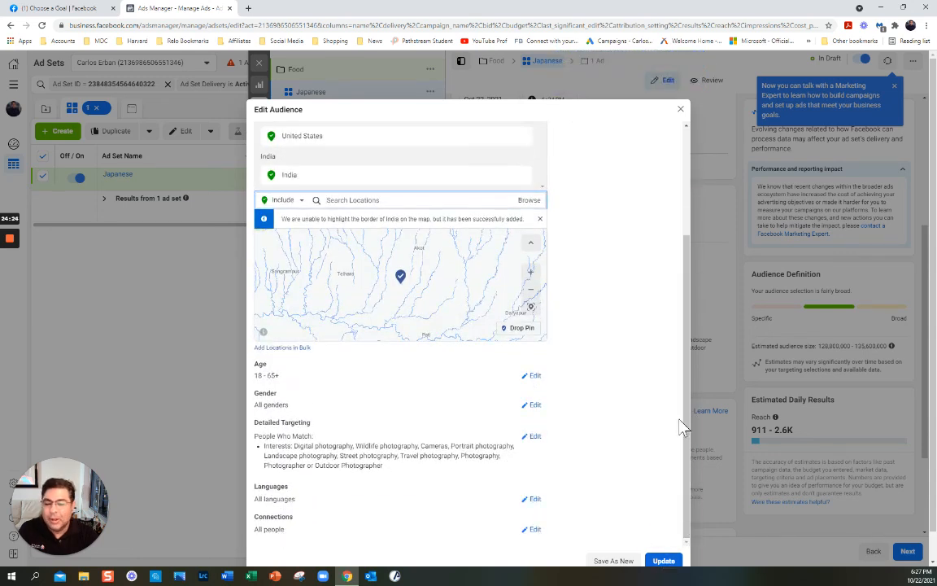
left_click(532, 438)
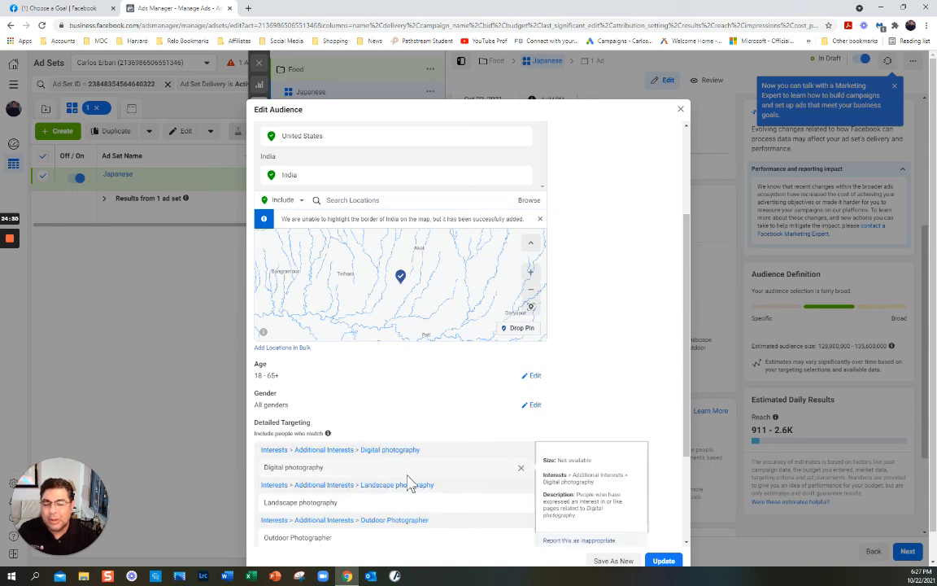
scroll(410, 484, "down", 1)
scroll(423, 492, "down", 5)
scroll(496, 512, "up", 8)
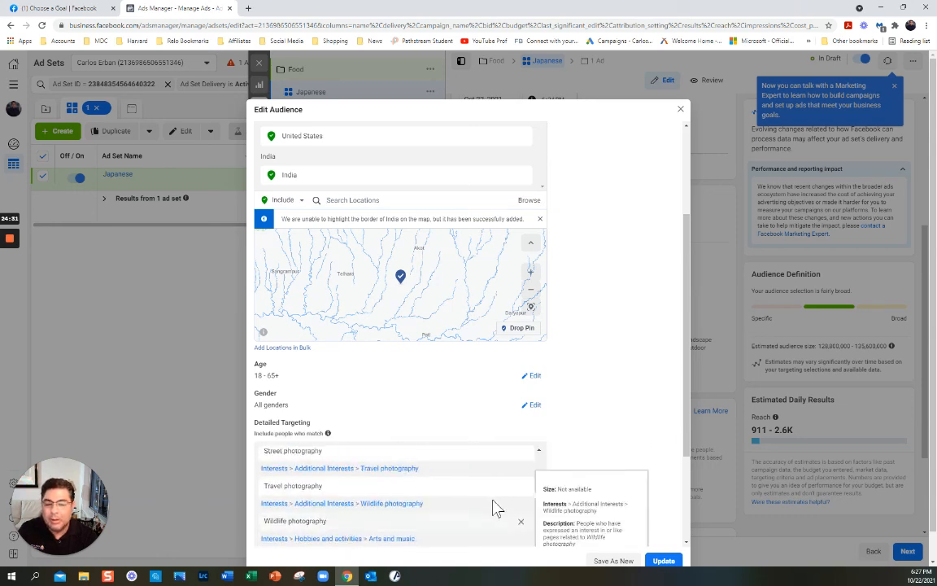
scroll(486, 498, "up", 1)
left_click_drag(685, 377, 680, 508)
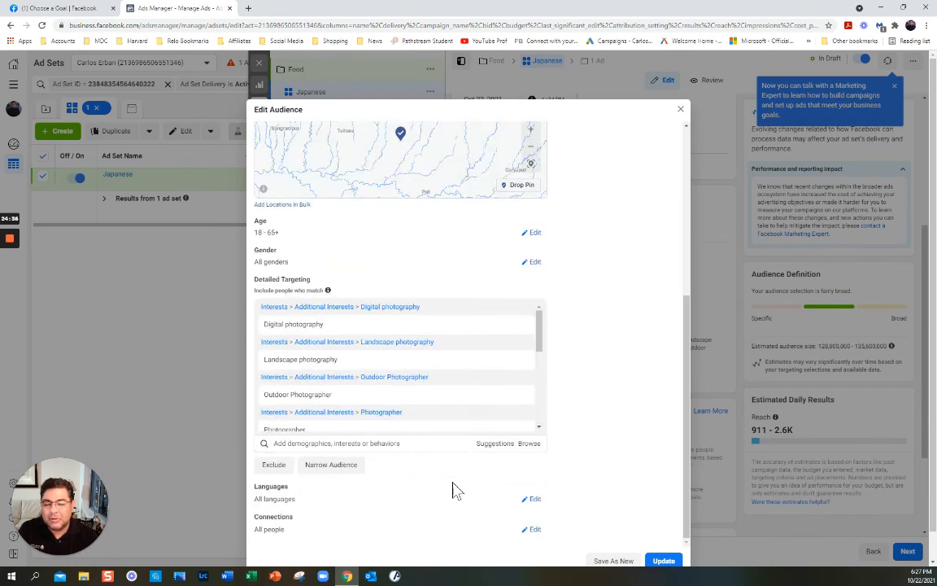
left_click(286, 444)
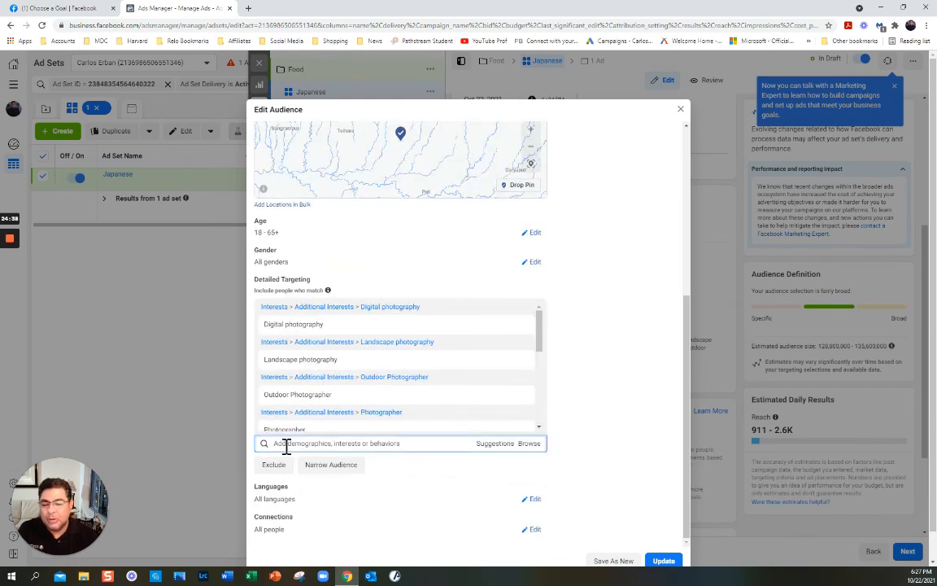
type("food photography")
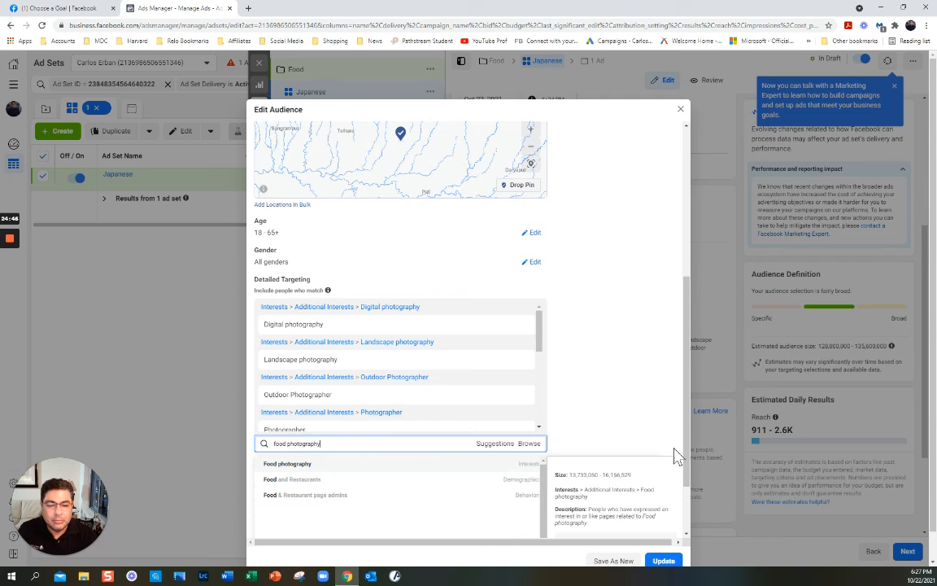
left_click(292, 465)
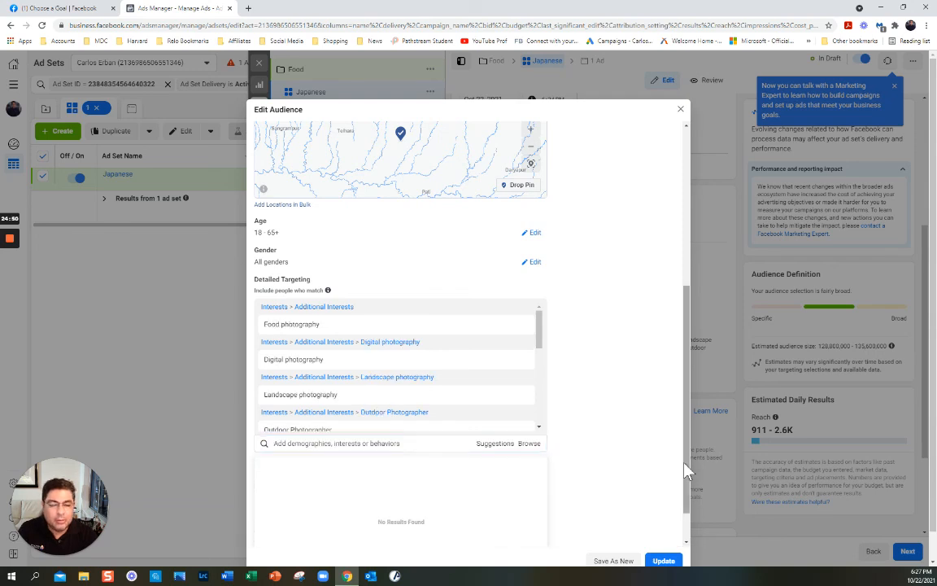
left_click_drag(684, 481, 684, 527)
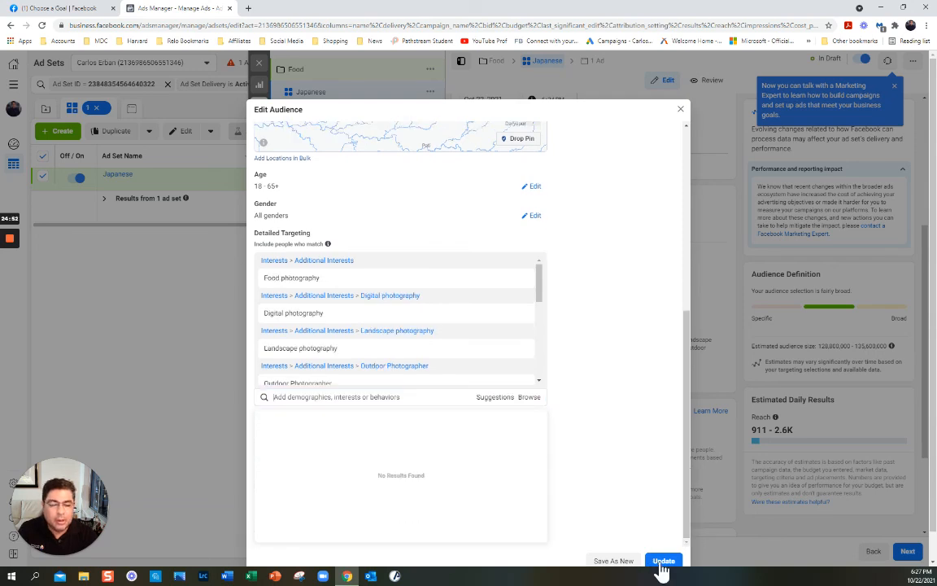
Step: Try to update the saved Photographer audience with the edited locations and interests, then close the review of affected ad sets
left_click(663, 561)
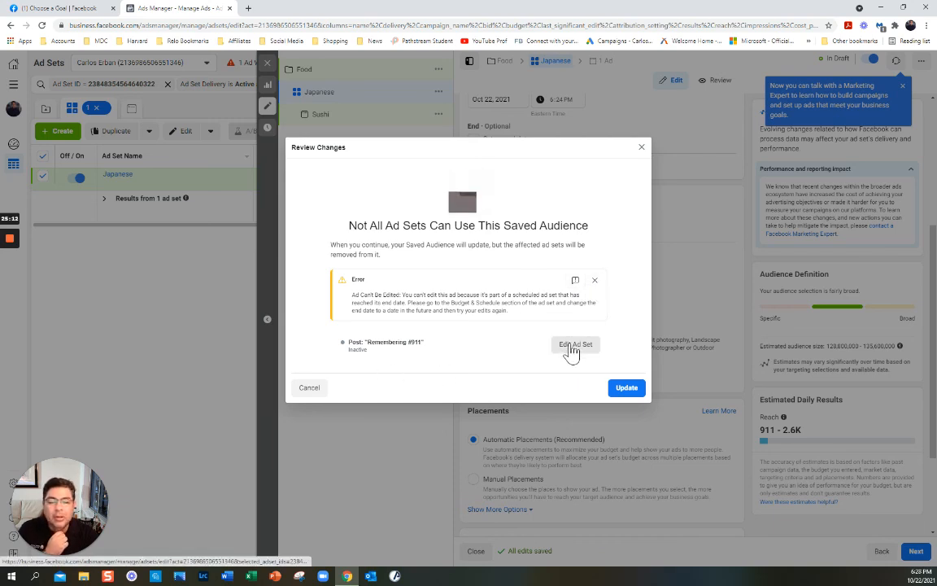
left_click(594, 281)
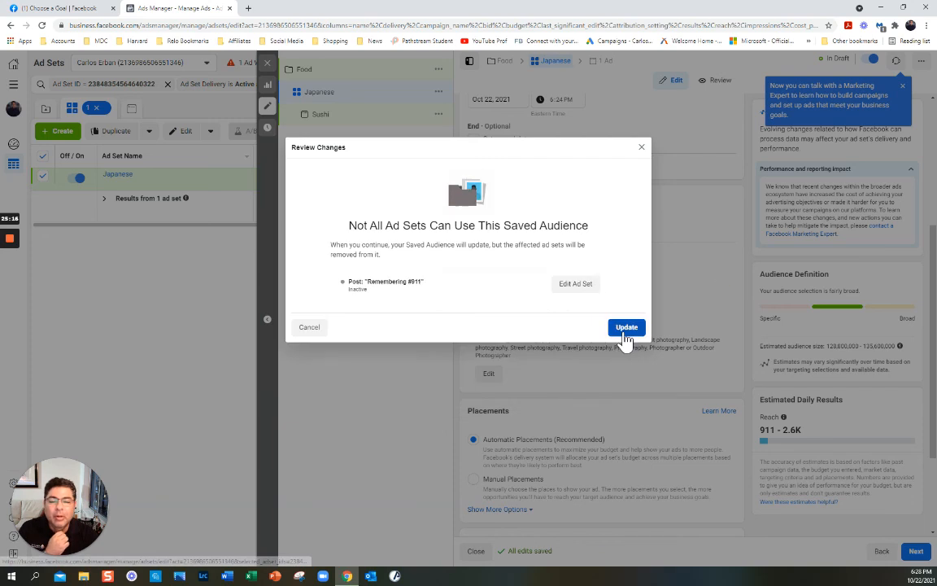
left_click(641, 147)
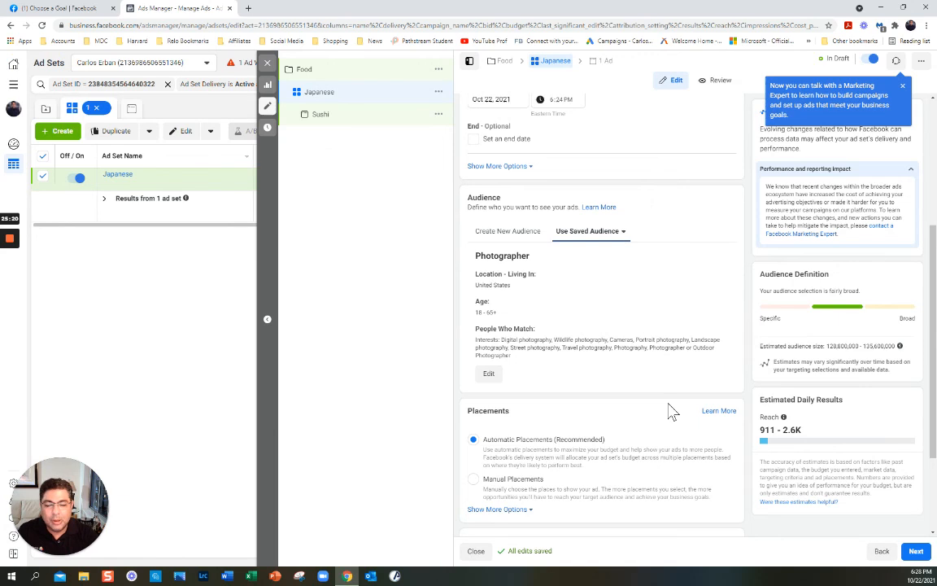
Step: Give the ad set an end date of Oct 23, 2021 at 7:00 PM and continue to the Sushi ad's settings
scroll(671, 412, "down", 3)
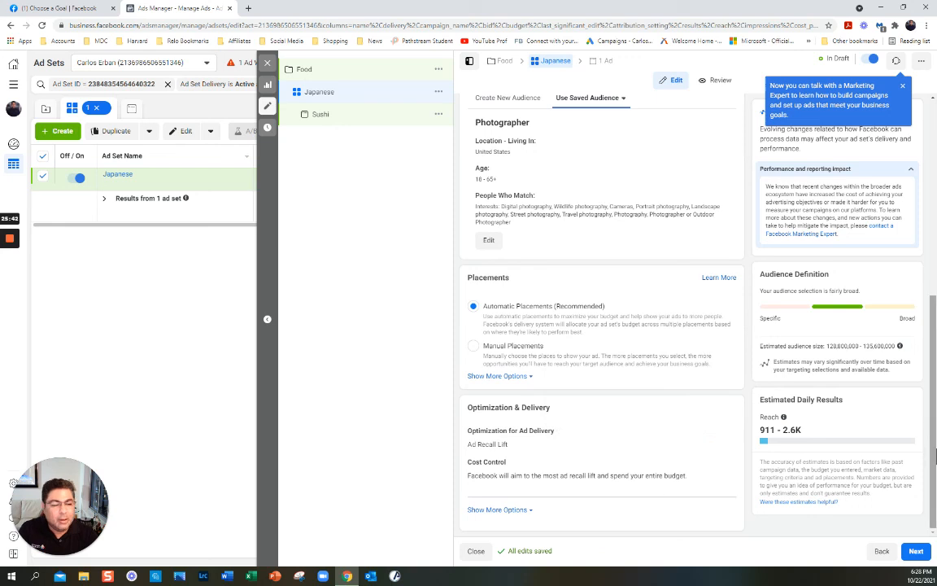
scroll(933, 496, "up", 5)
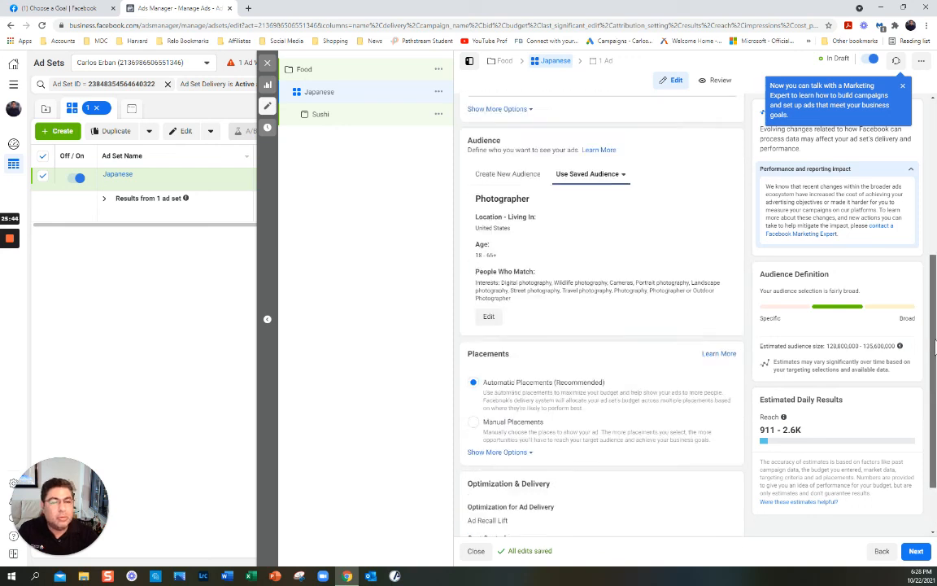
scroll(936, 465, "down", 1)
scroll(936, 465, "down", 4)
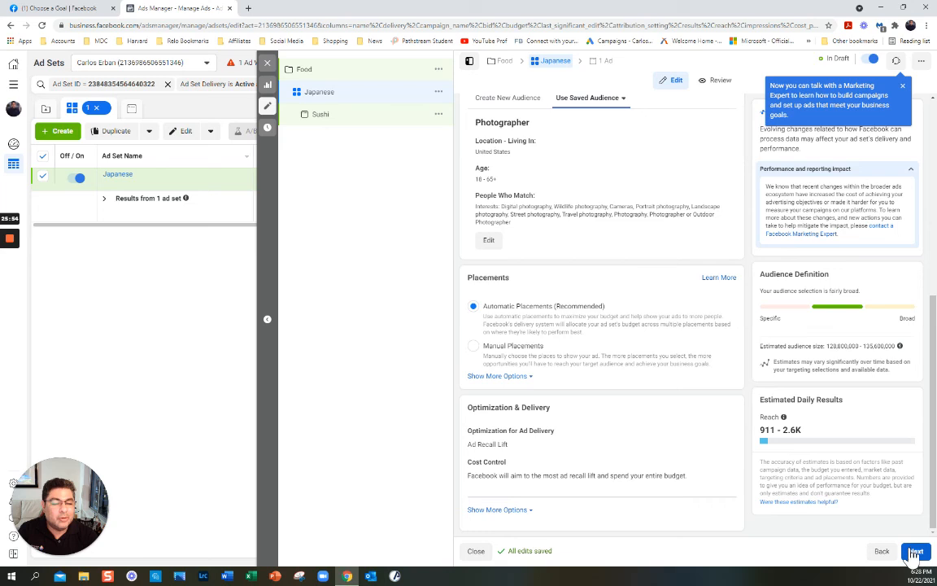
scroll(585, 309, "up", 5)
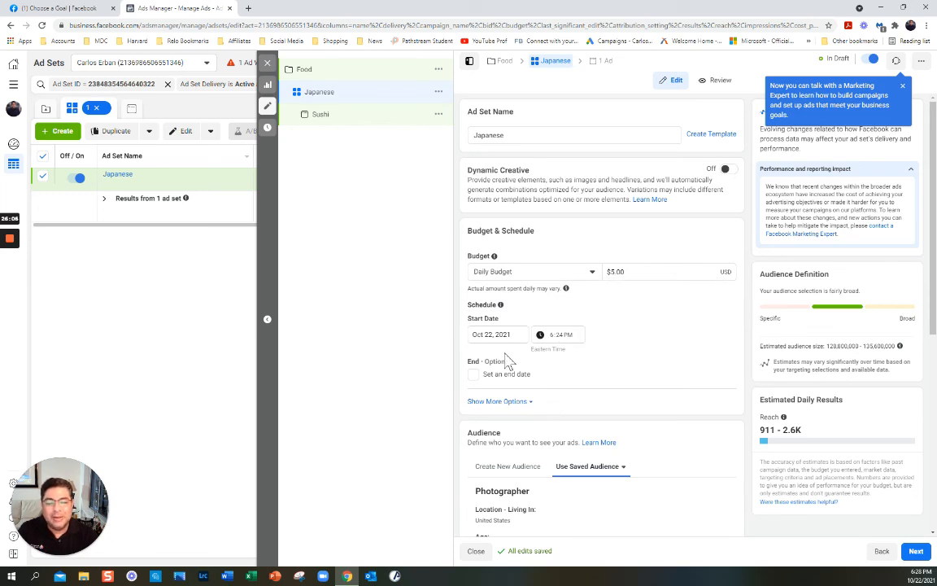
left_click(474, 376)
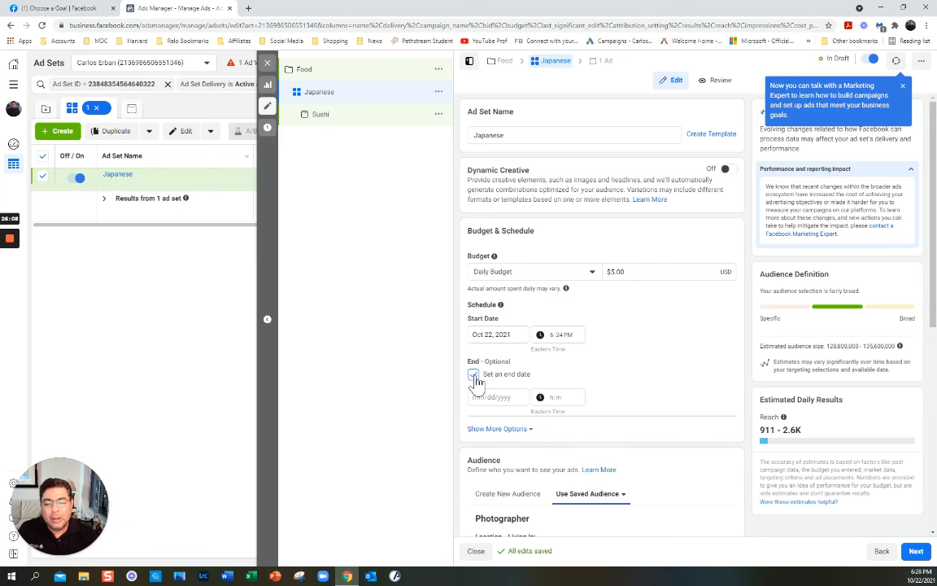
left_click(483, 398)
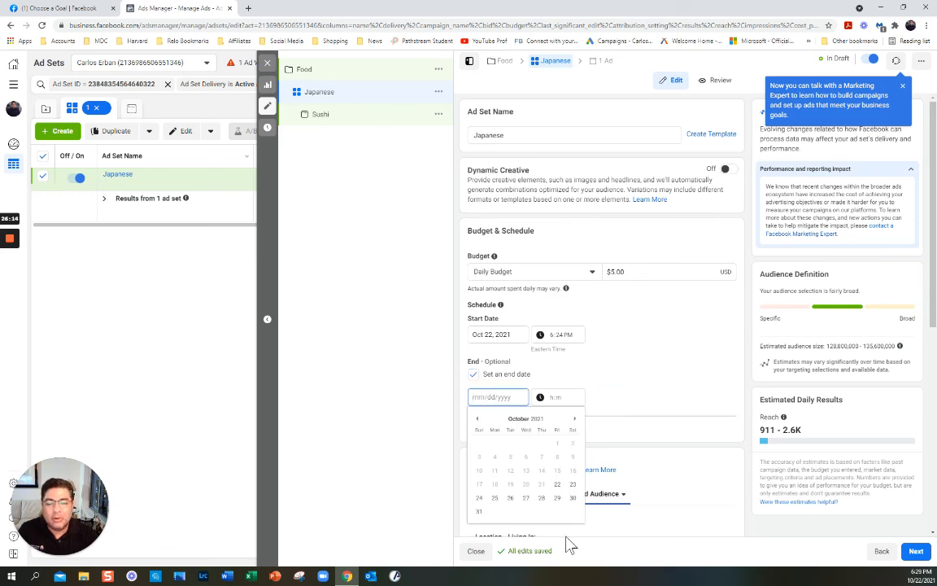
left_click(574, 487)
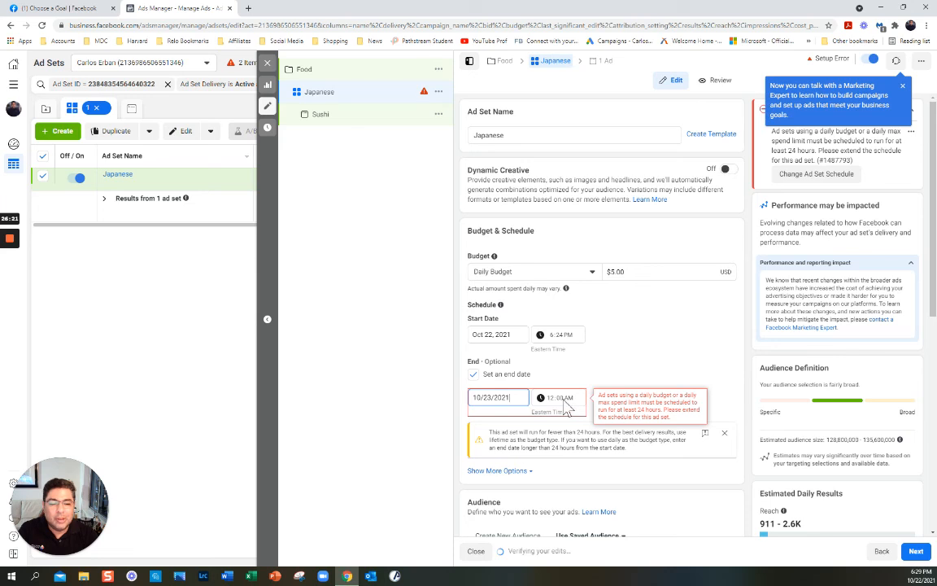
left_click(570, 402)
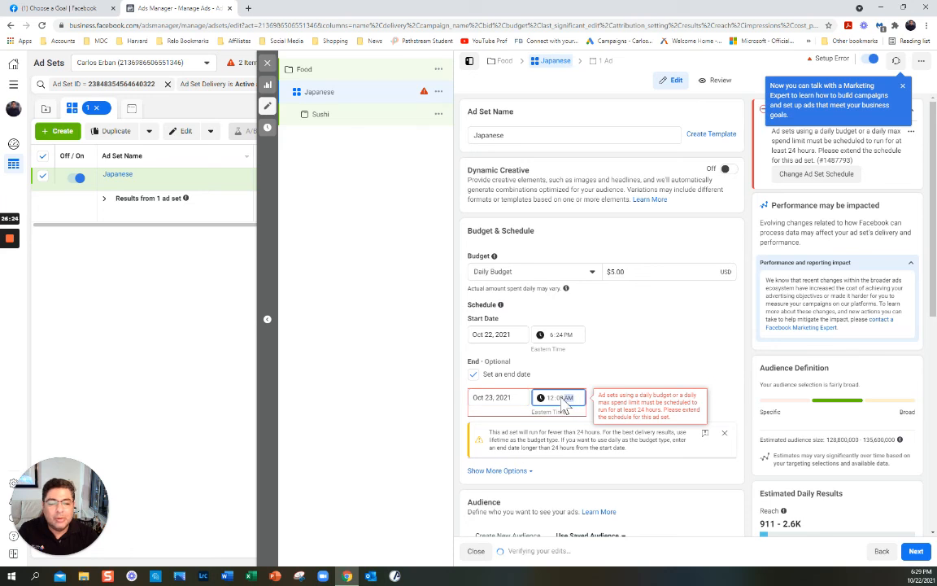
left_click(551, 398)
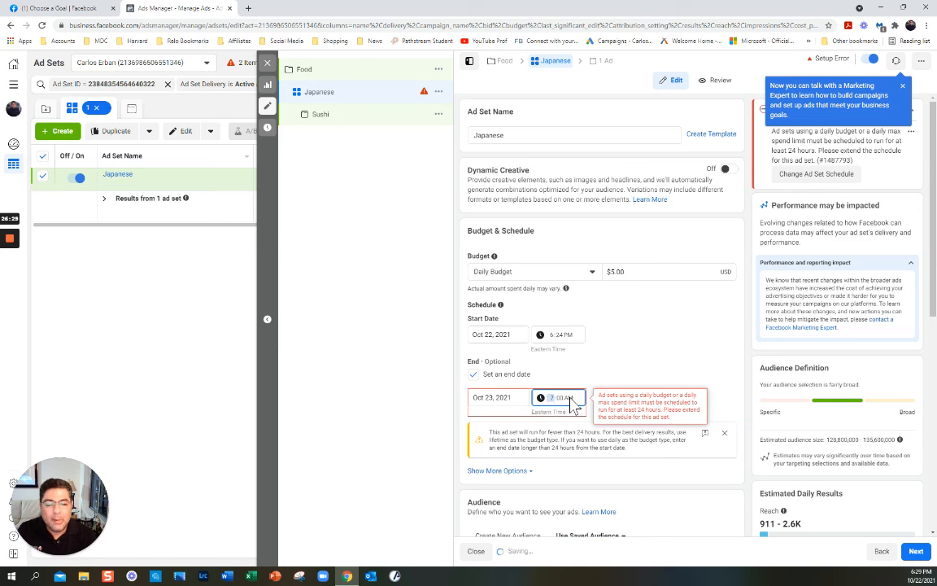
left_click(570, 400)
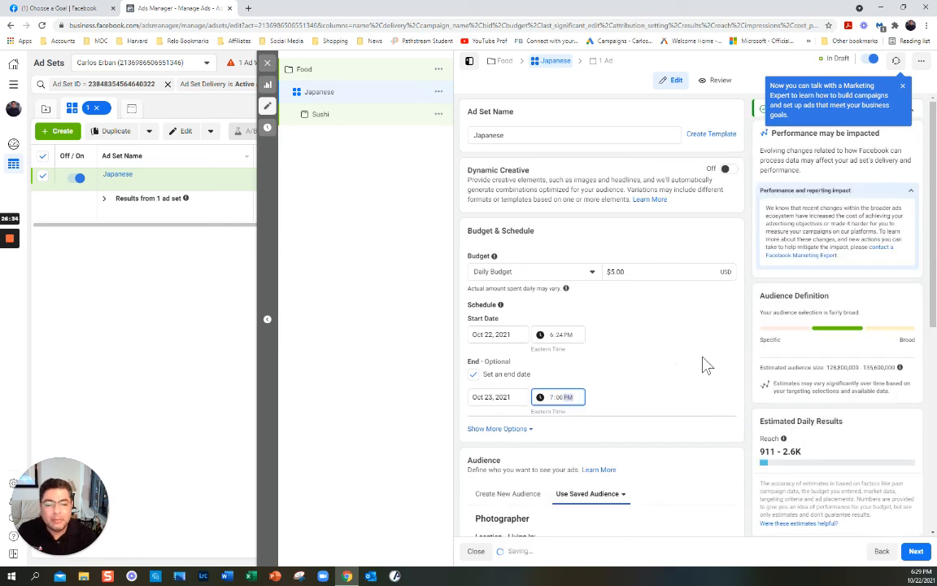
scroll(711, 506, "down", 5)
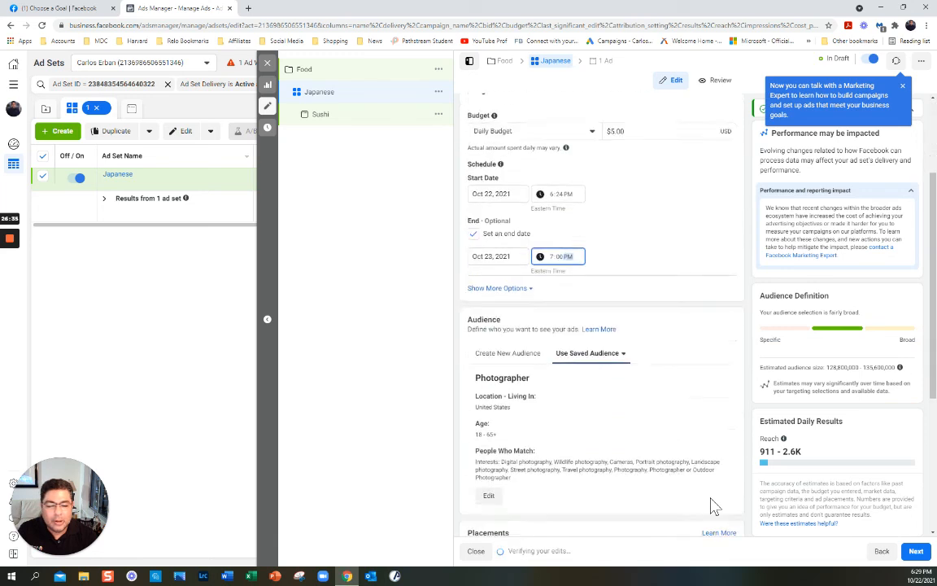
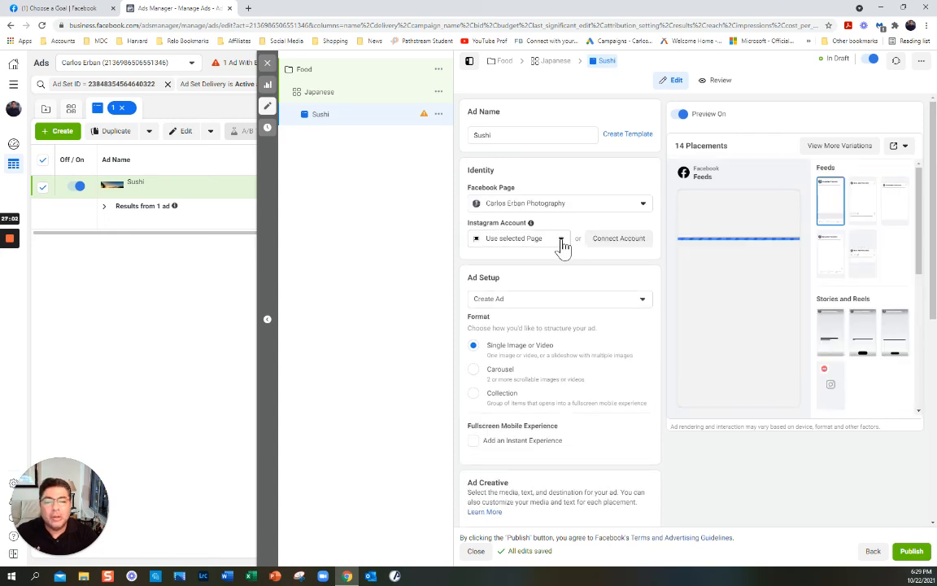
Step: Check the Sushi ad's Instagram account choices and the format options in its ad setup
left_click(560, 240)
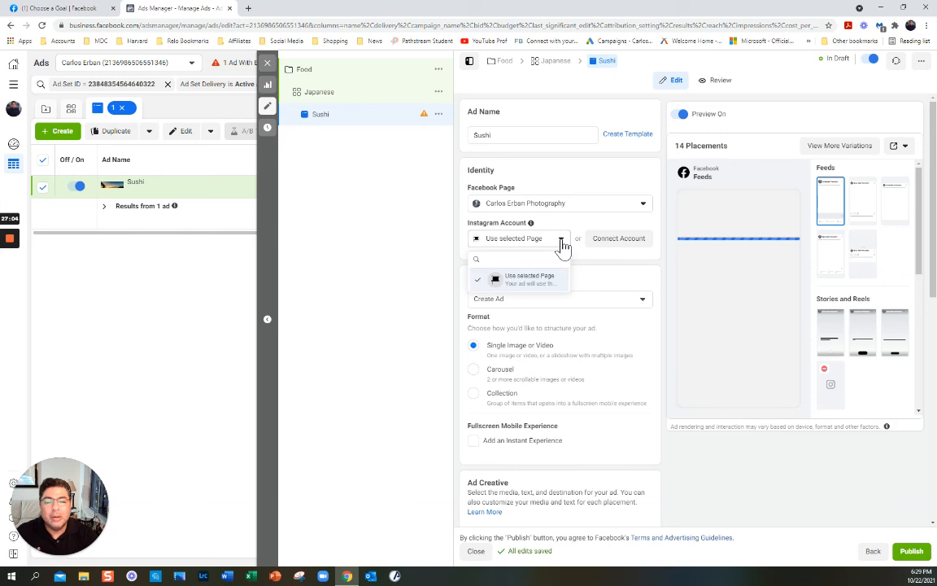
left_click(561, 241)
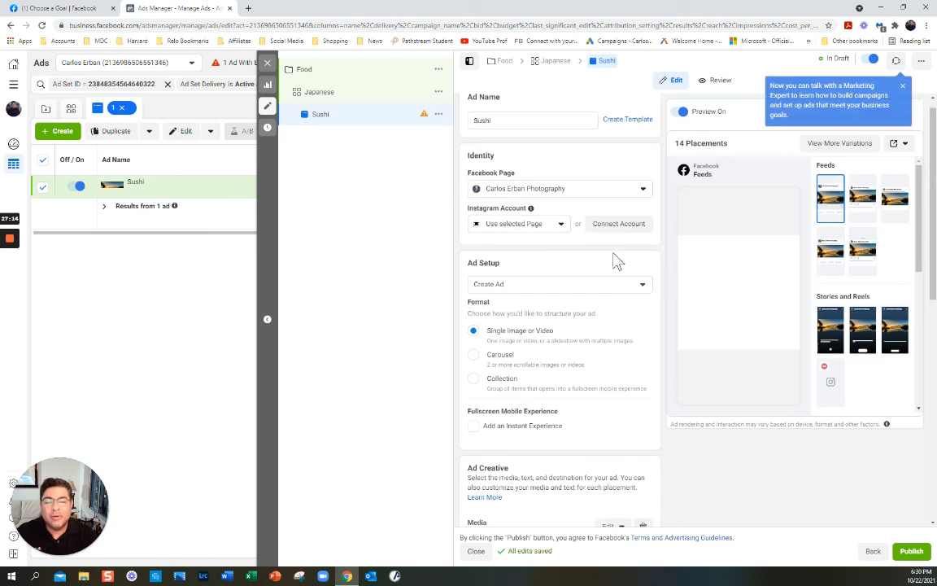
scroll(636, 243, "down", 1)
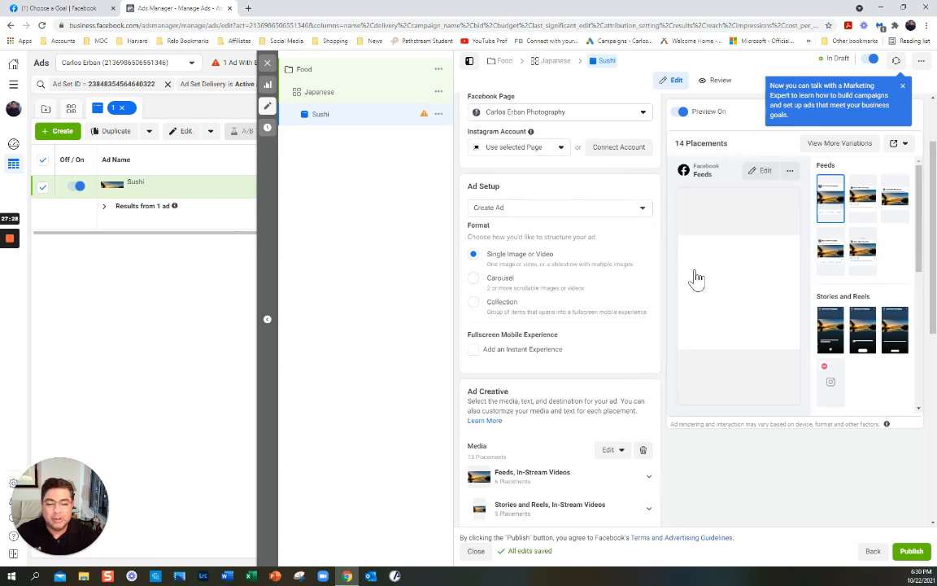
Step: Replace the ad's media with the sushi photo from the account images and review its suggested crops for each placement
scroll(696, 279, "down", 5)
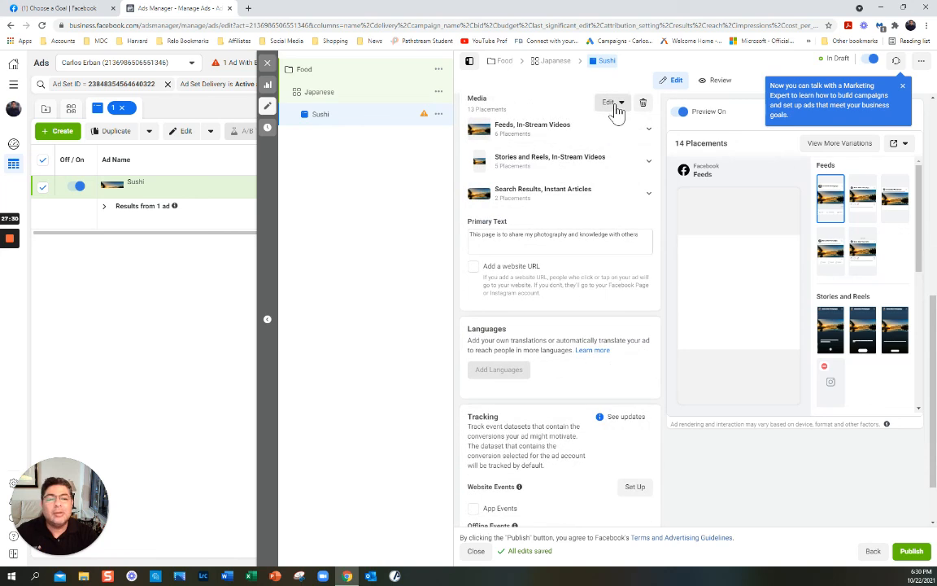
left_click(609, 107)
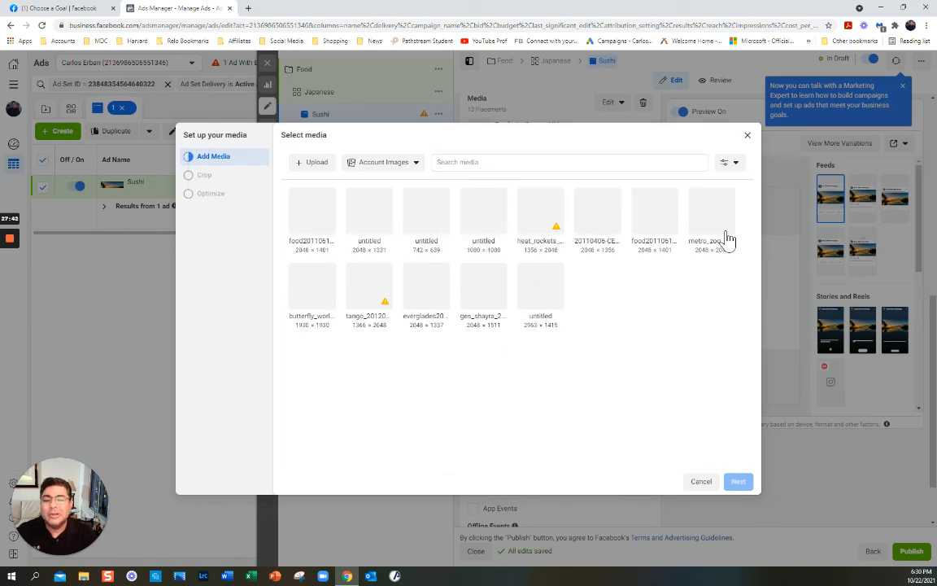
left_click(323, 221)
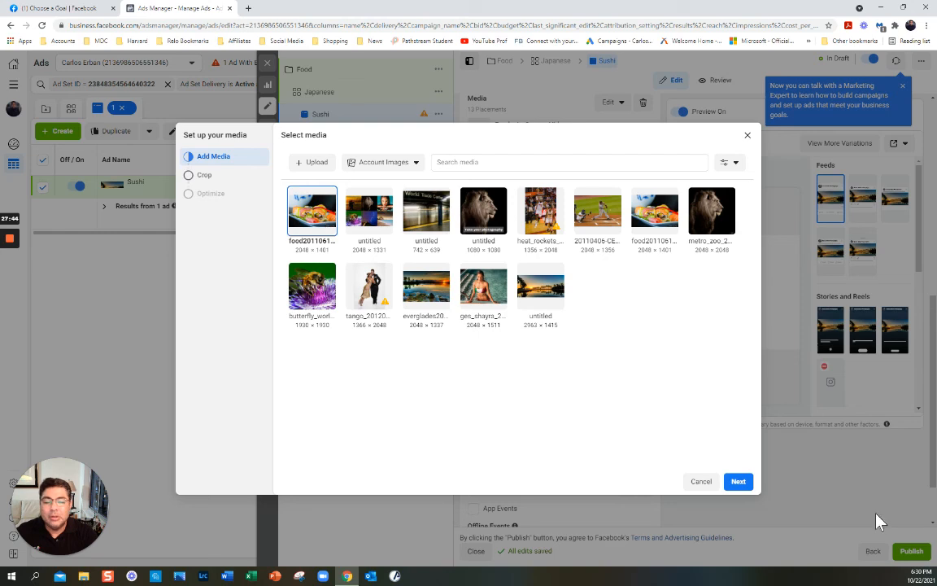
left_click(740, 484)
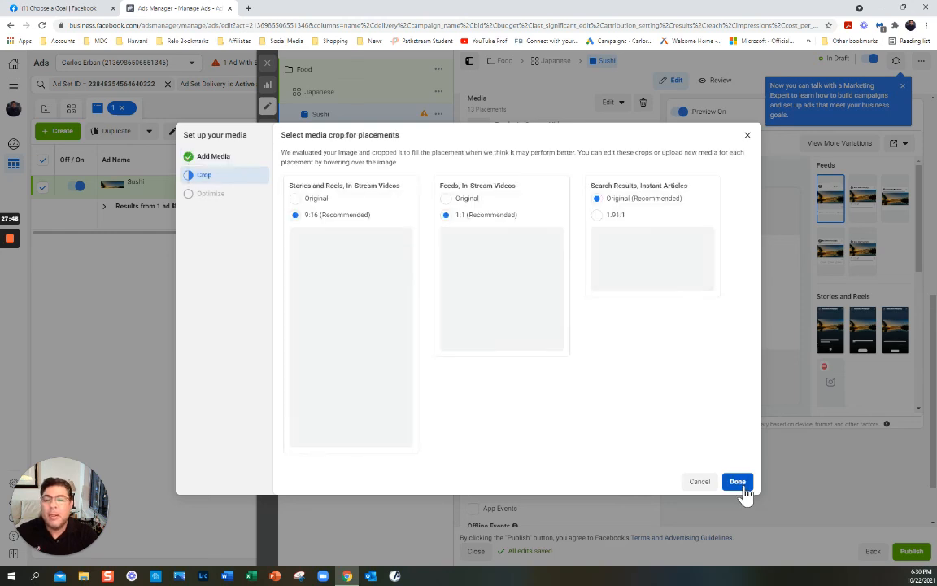
mouse_move(327, 279)
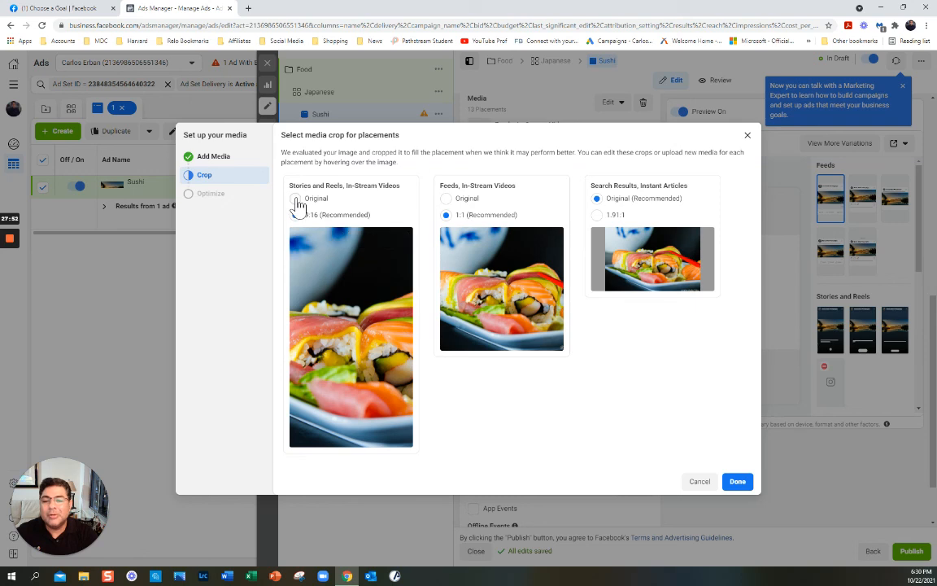
mouse_move(354, 319)
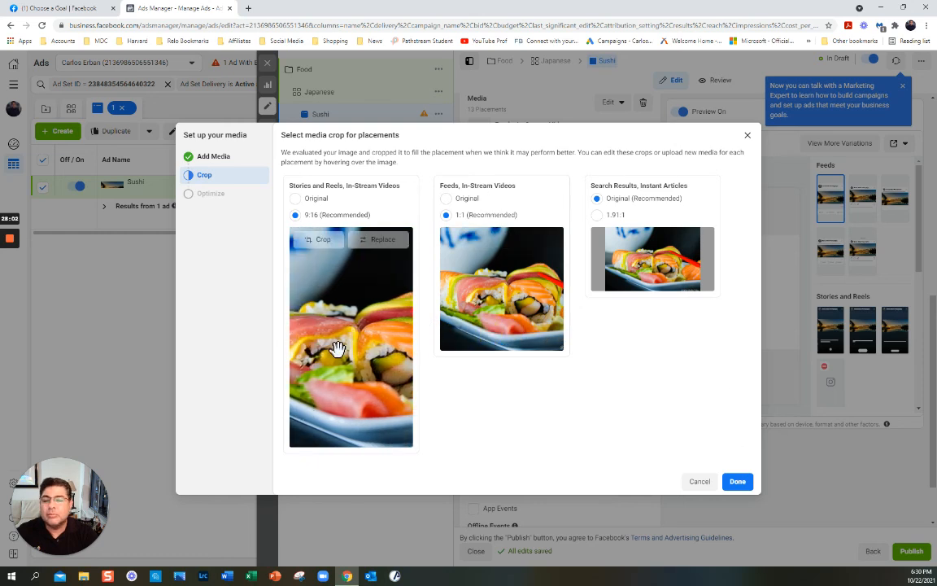
mouse_move(198, 195)
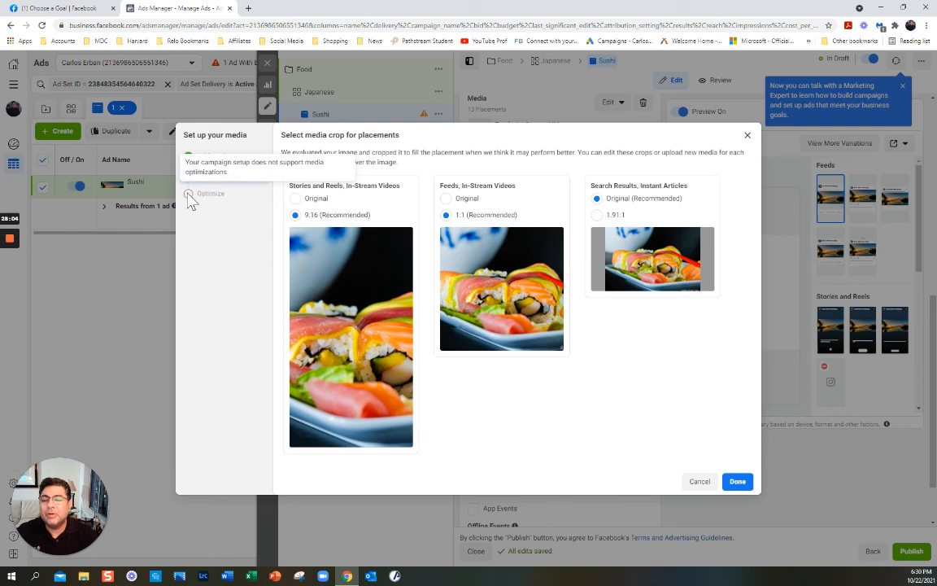
Step: Shift the 9:16 crop for Stories and Reels, In-Stream Videos toward the photo's left side, apply it and finish the media setup
mouse_move(318, 245)
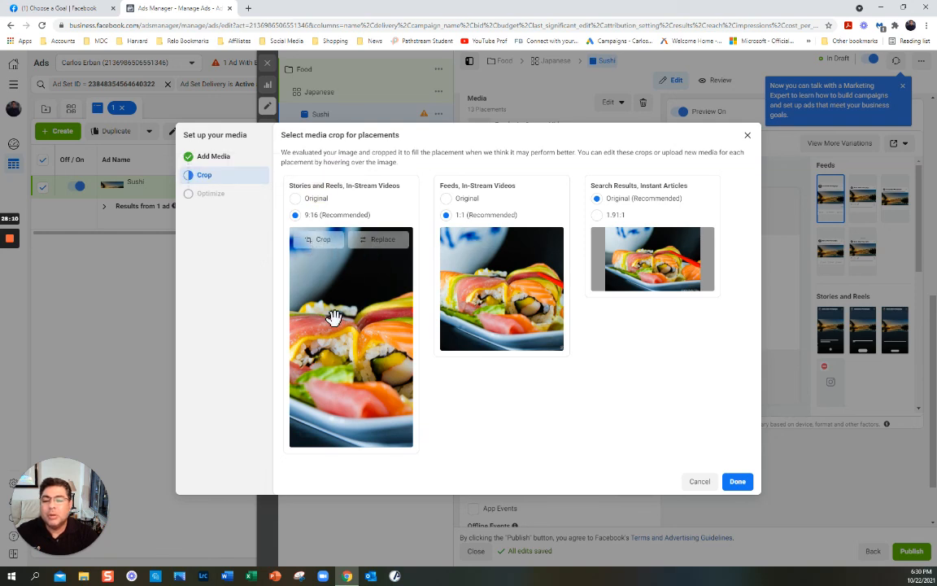
left_click(318, 240)
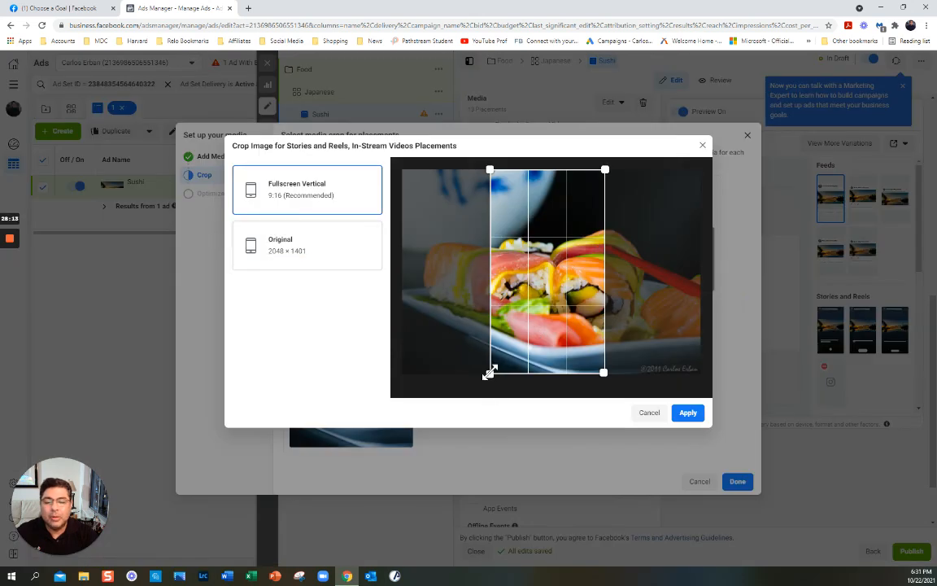
left_click_drag(490, 372, 363, 374)
left_click_drag(520, 374, 735, 274)
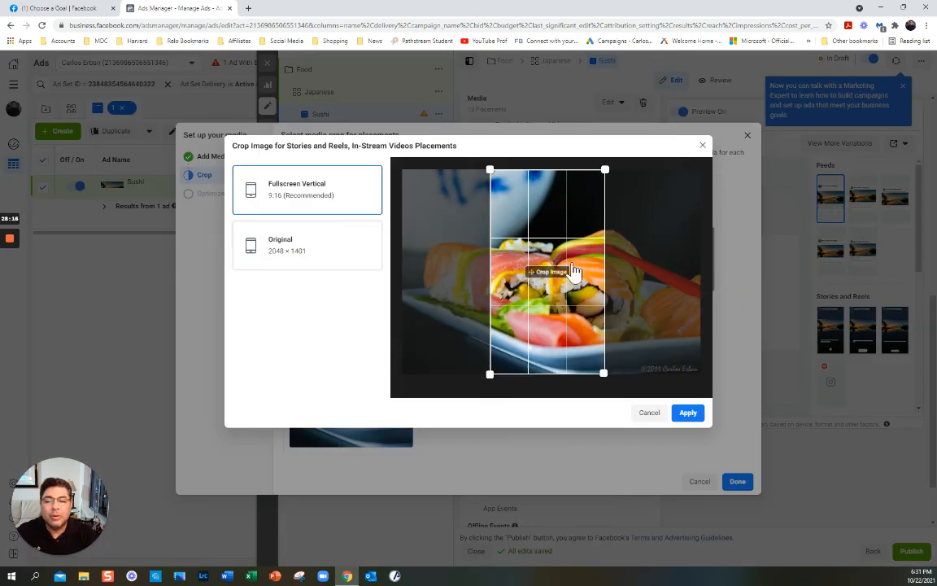
left_click_drag(573, 271, 511, 278)
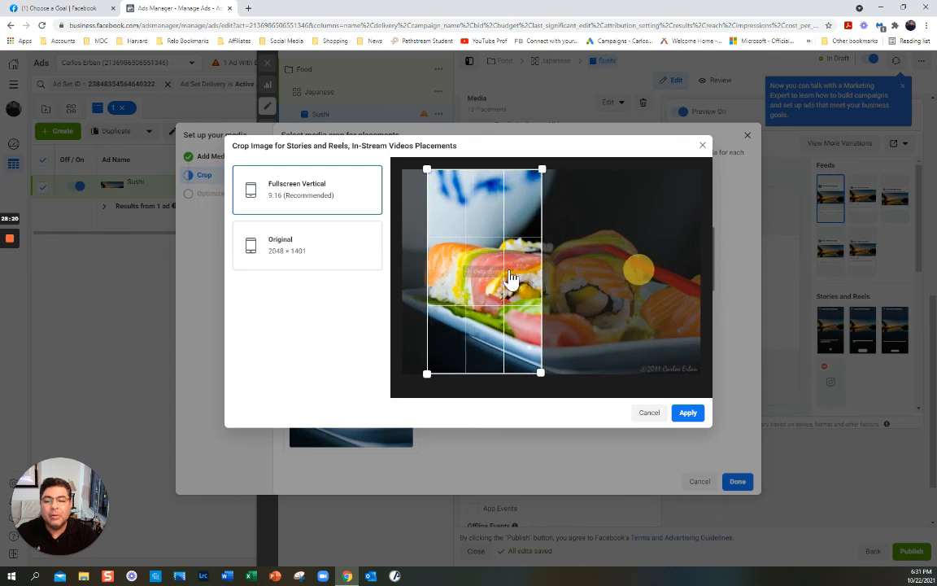
left_click(698, 416)
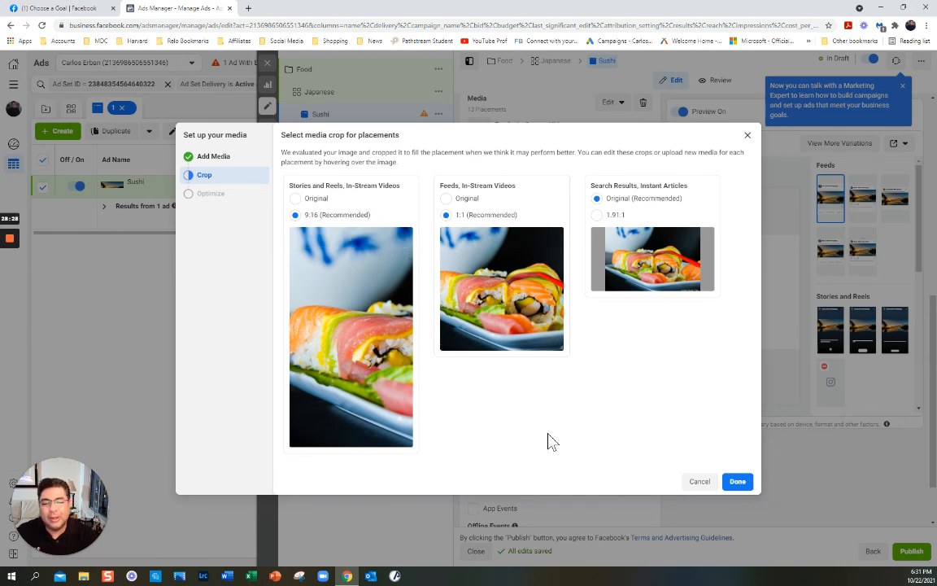
left_click(738, 482)
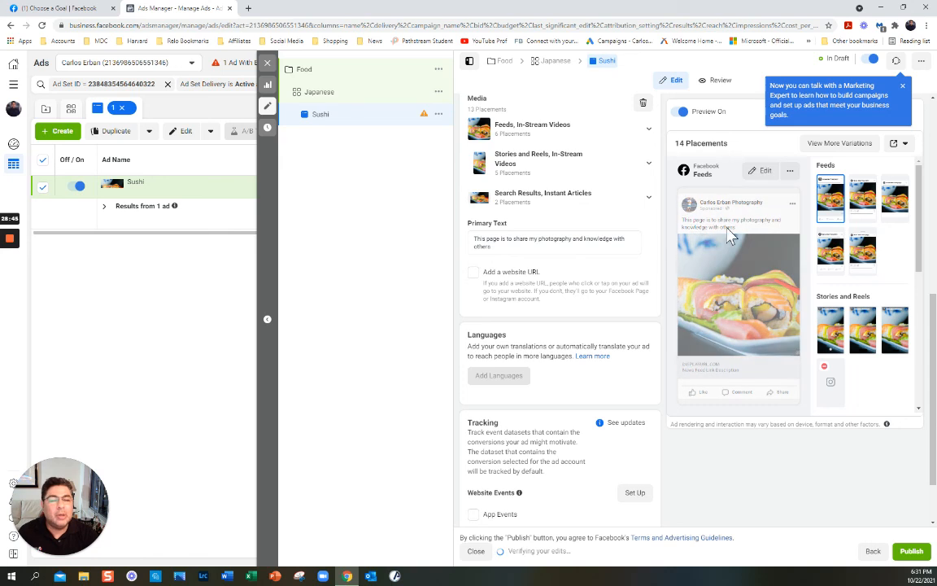
Step: Append "Follow my page" to the end of the ad's primary text
left_click(494, 248)
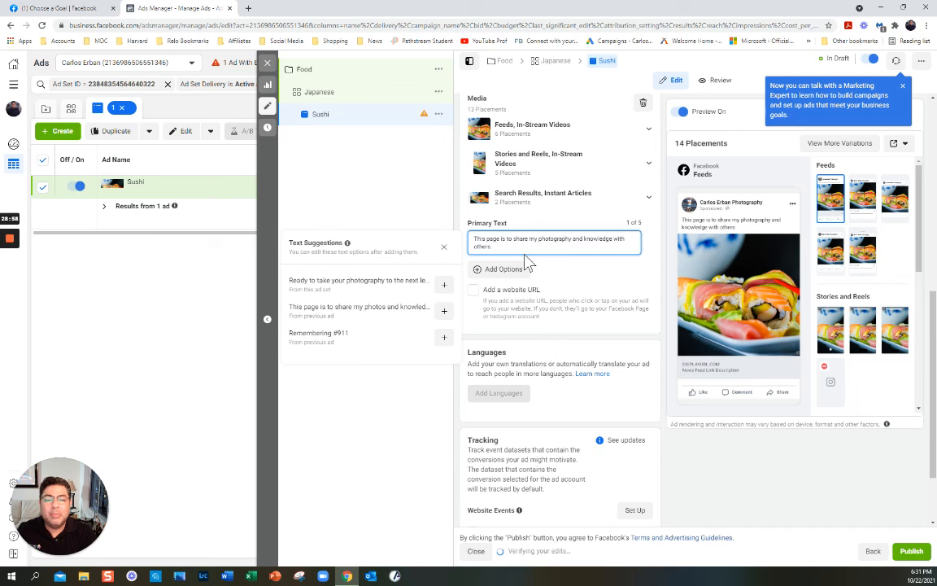
type("Follow my page")
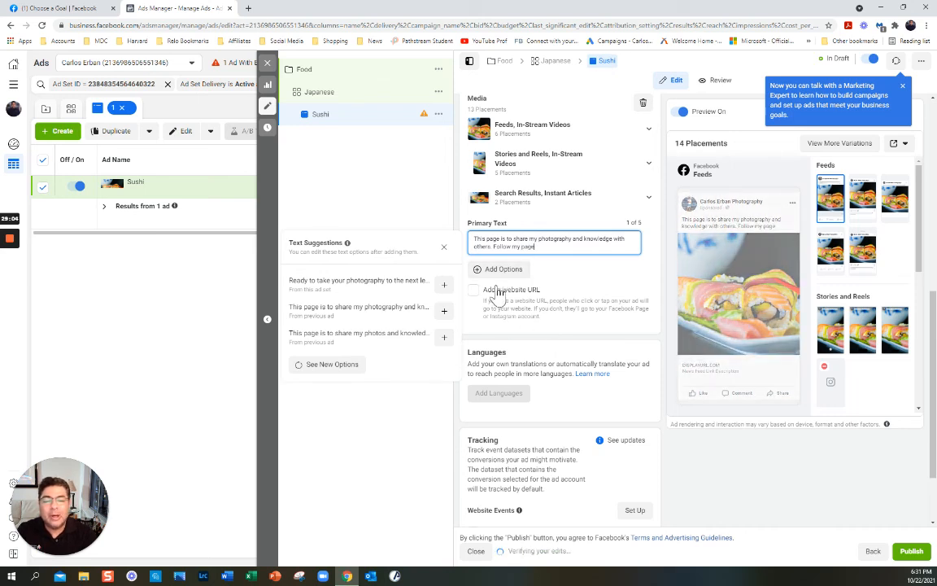
Step: Enable the Sushi ad's website URL option and open the photography business's YouTube channel page in a new tab
left_click(473, 295)
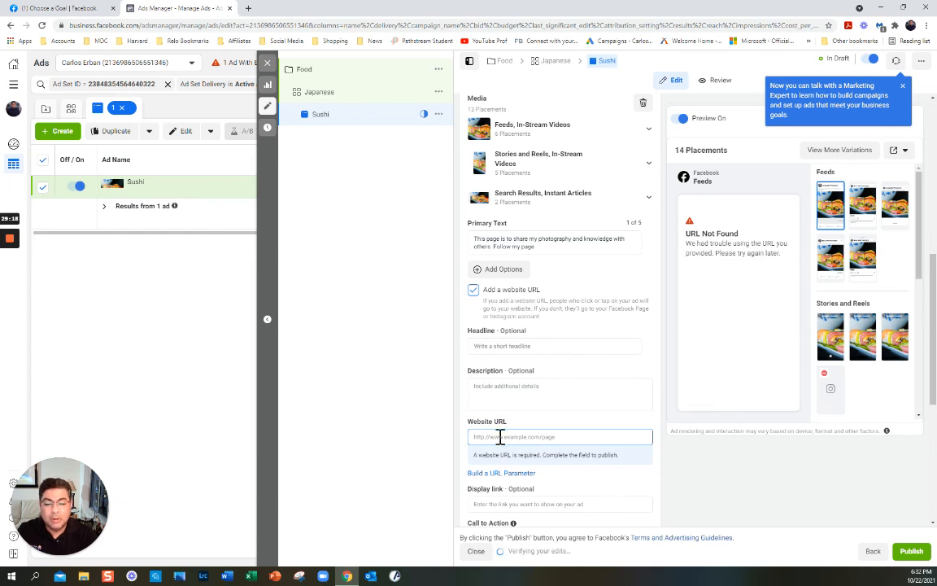
left_click(249, 9)
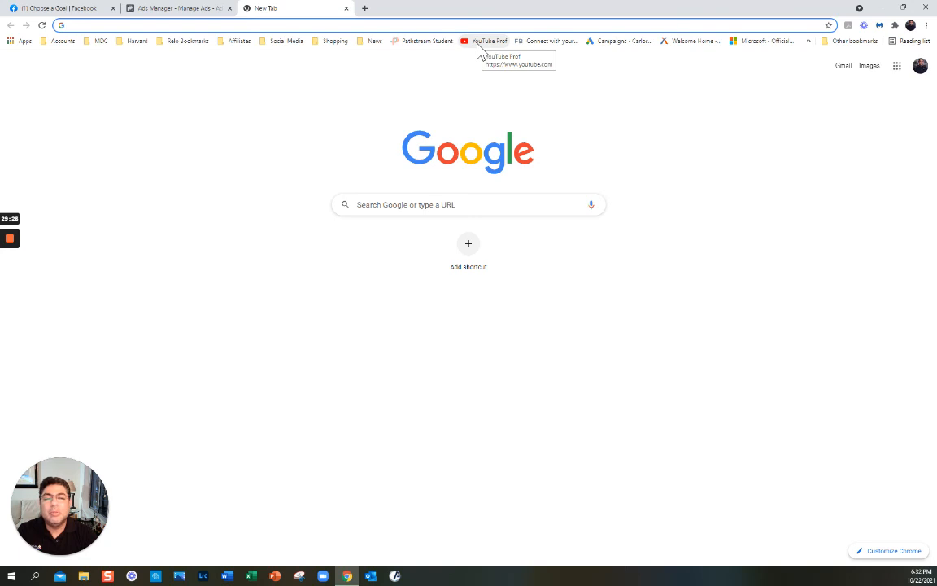
left_click(480, 49)
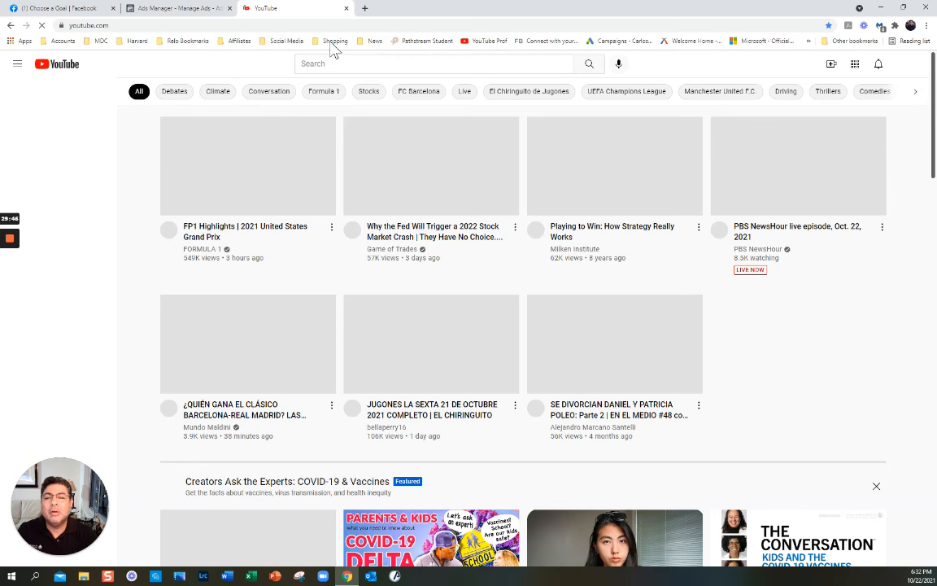
left_click(285, 40)
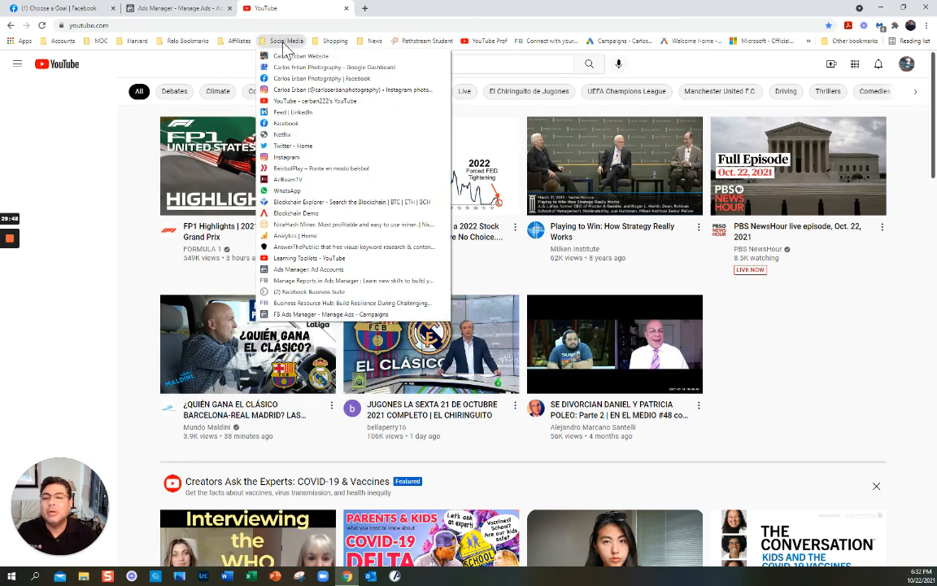
left_click(291, 101)
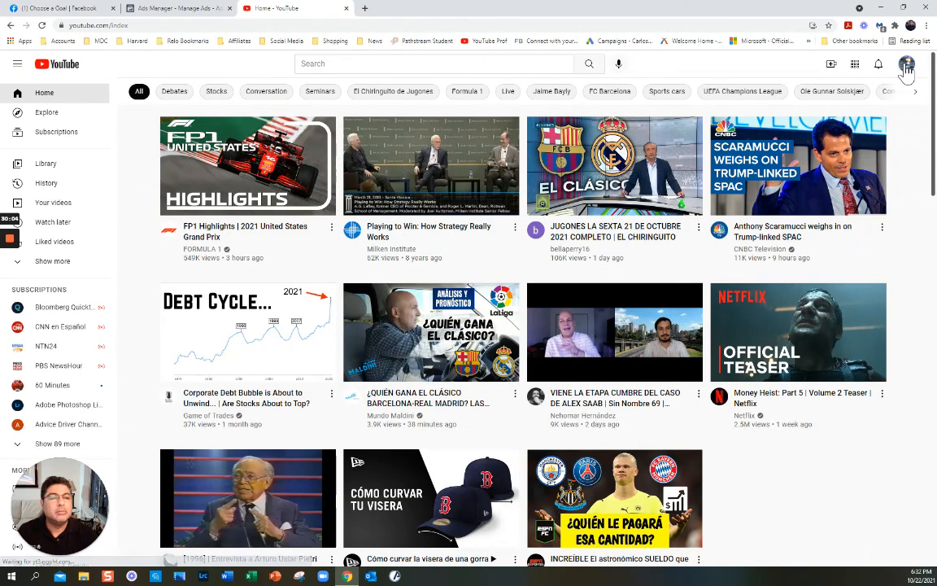
left_click(907, 71)
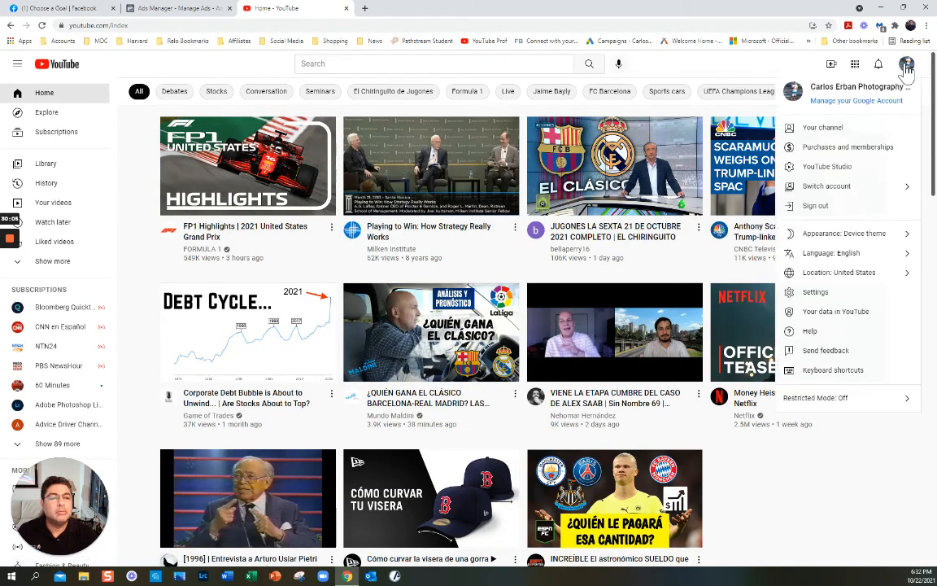
left_click(810, 130)
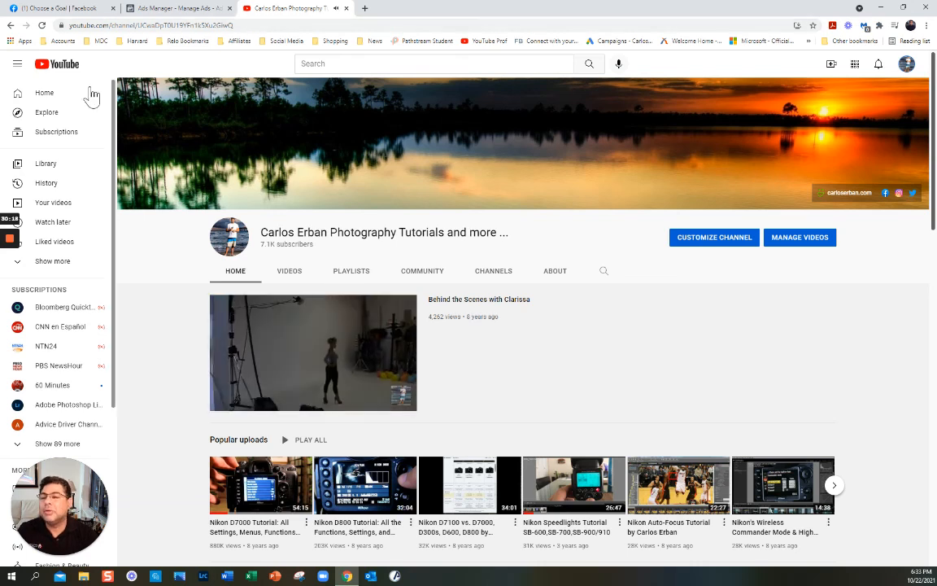
Step: Return to the YouTube home page and reopen the photography channel from the account
left_click(287, 41)
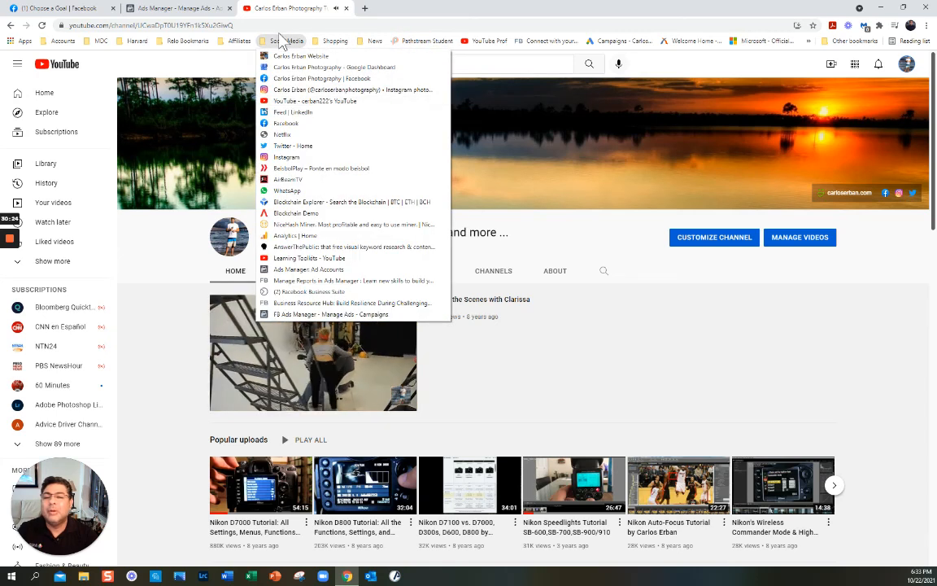
left_click(543, 7)
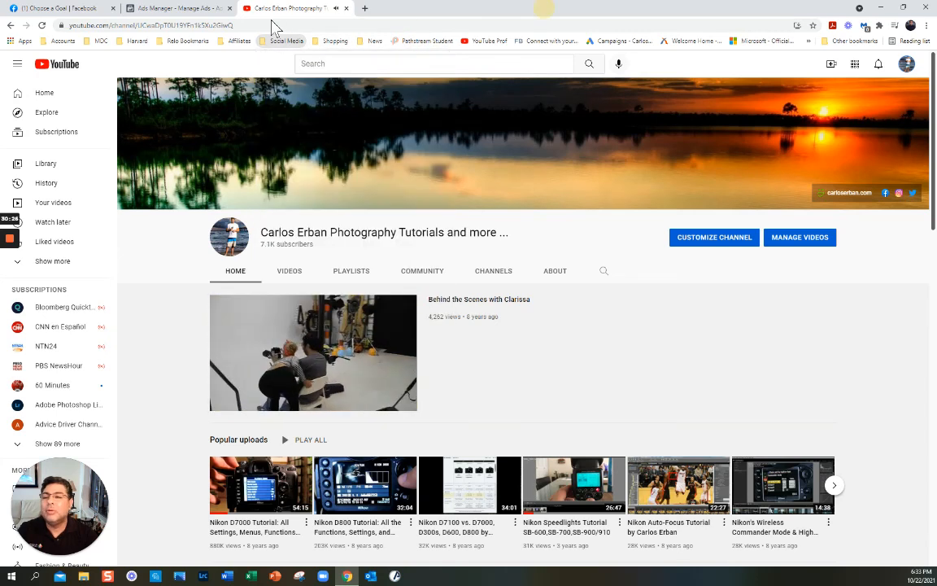
left_click(241, 27)
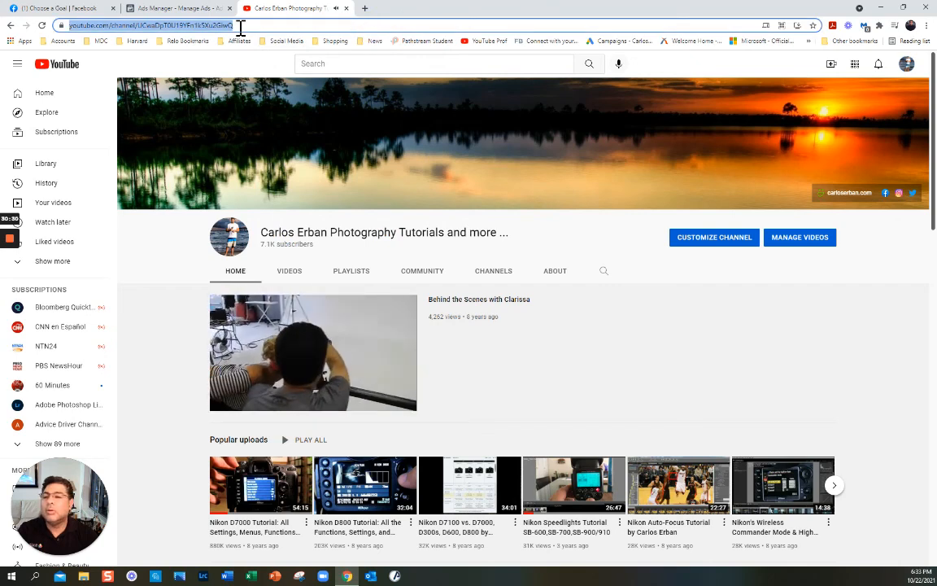
left_click(44, 96)
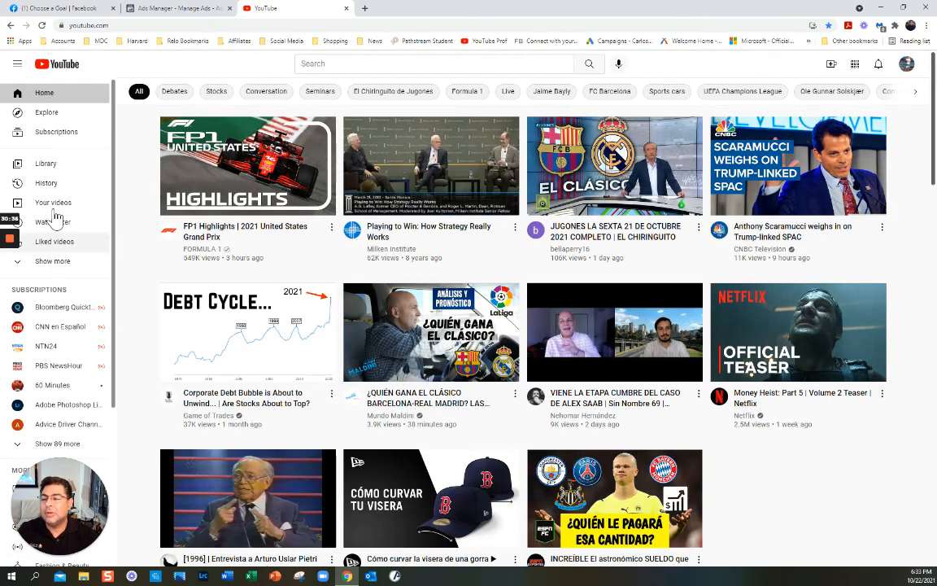
left_click(907, 65)
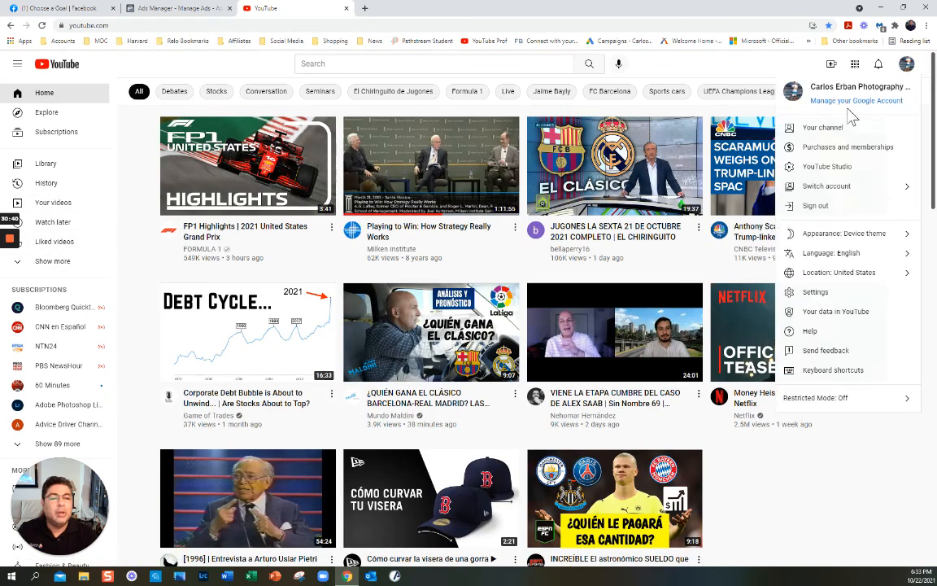
left_click(820, 129)
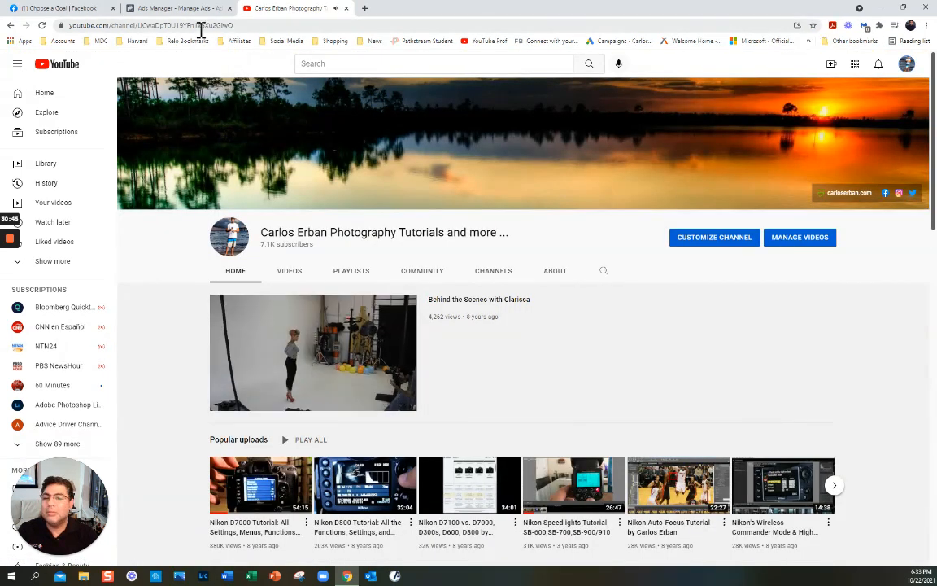
Step: Replace the channel ID path in the YouTube address with the channel's username and load that page
left_click(329, 25)
left_click_drag(202, 30, 65, 26)
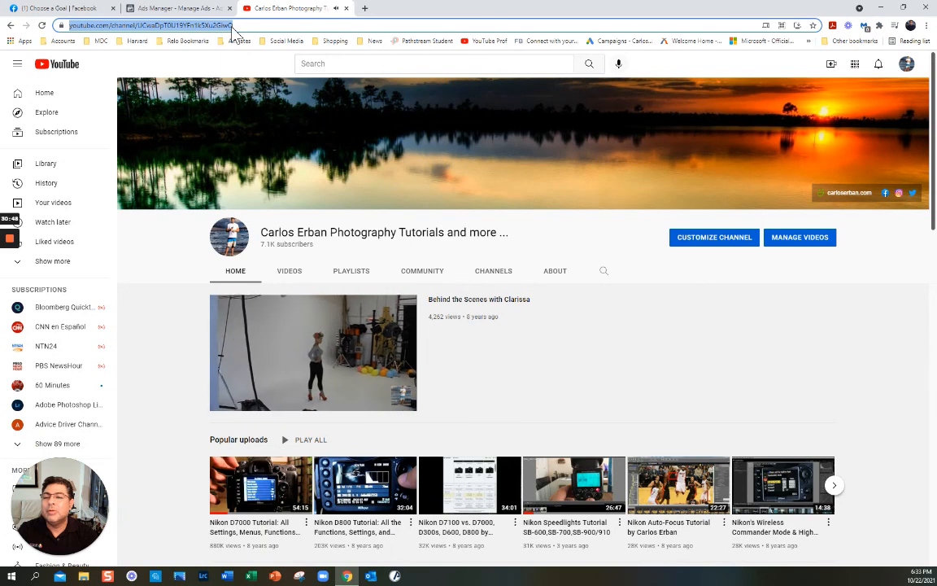
left_click(235, 29)
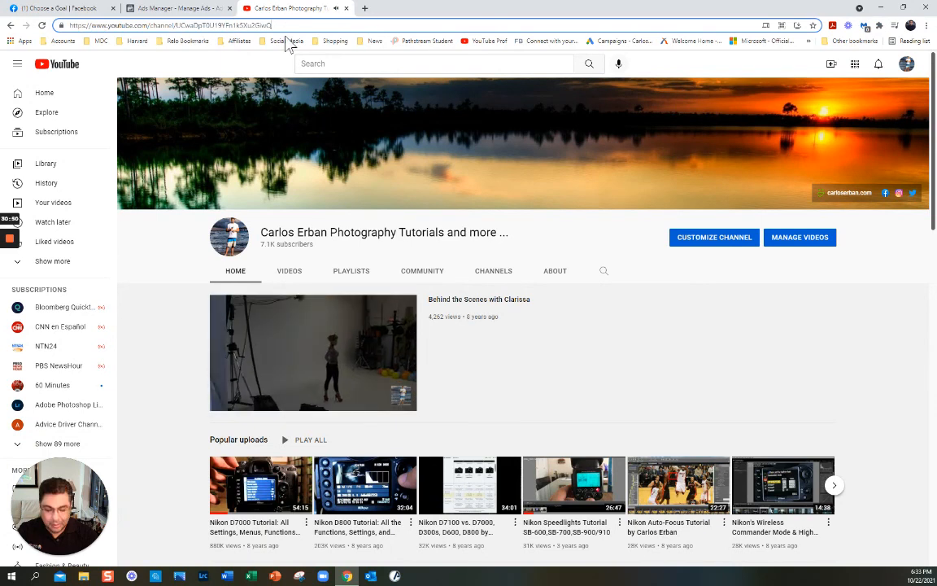
key("BackSpace")
key("BackSpace")
key("BackSpace")
key("BackSpace")
key("BackSpace")
key("BackSpace")
key("BackSpace")
key("BackSpace")
key("BackSpace")
key("BackSpace")
key("BackSpace")
key("BackSpace")
key("BackSpace")
key("BackSpace")
key("BackSpace")
key("BackSpace")
key("BackSpace")
key("BackSpace")
key("BackSpace")
key("BackSpace")
key("BackSpace")
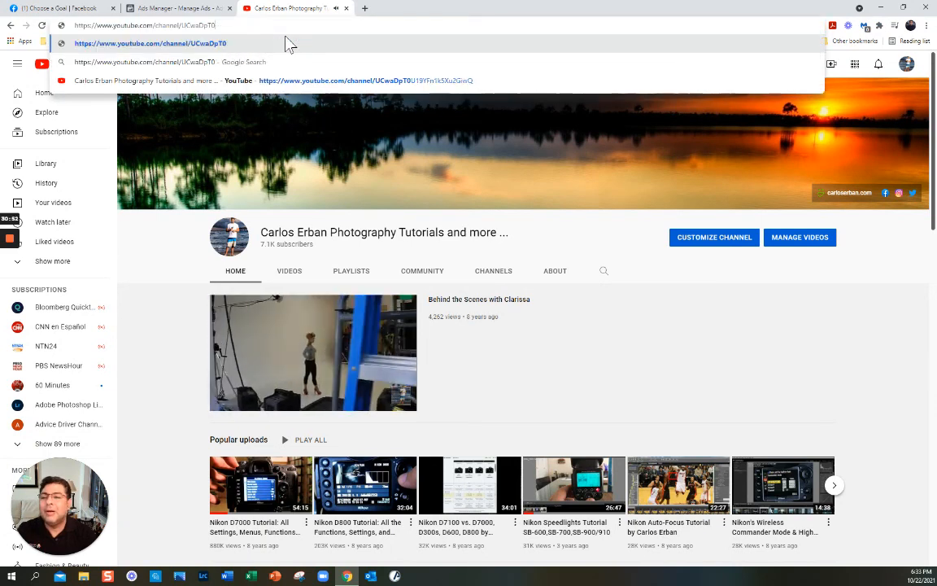
key("BackSpace")
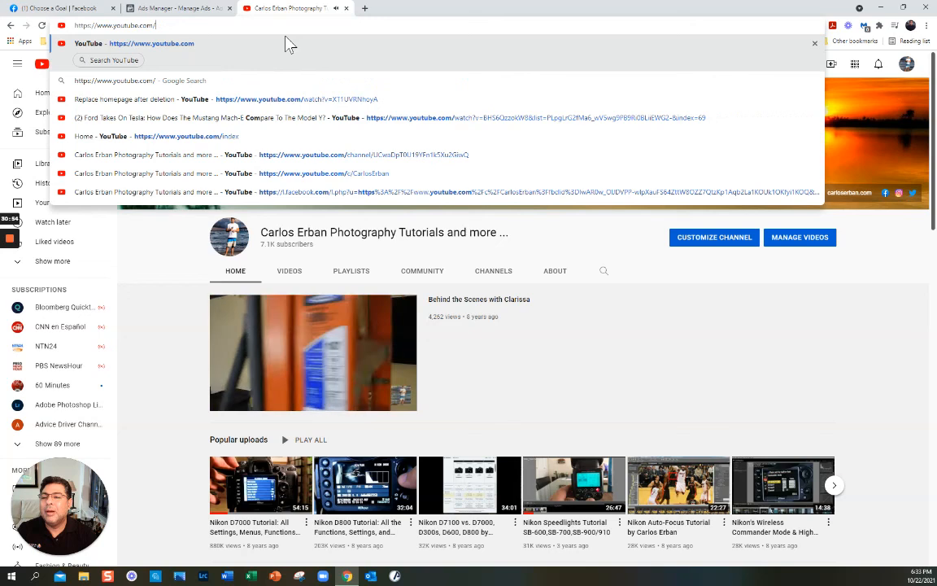
type("erban222")
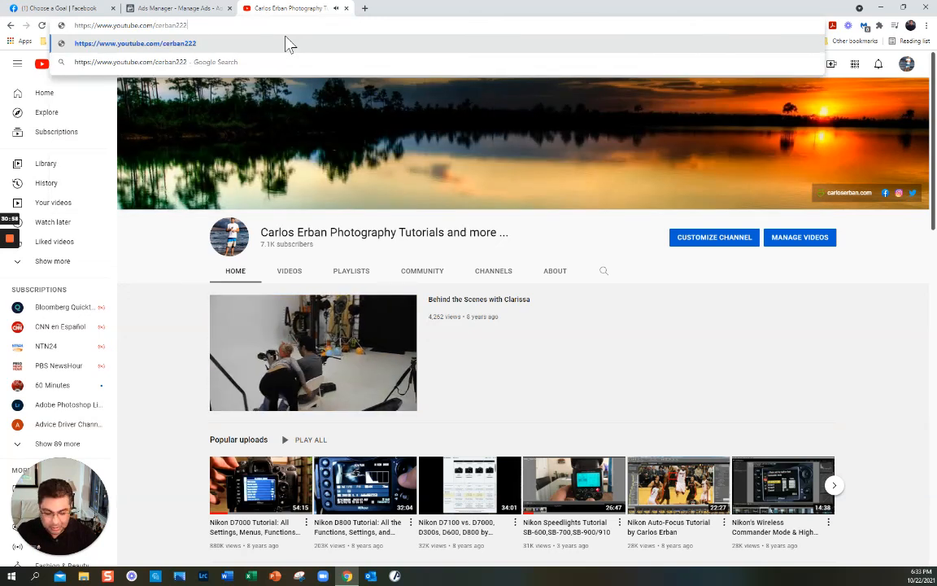
key("Return")
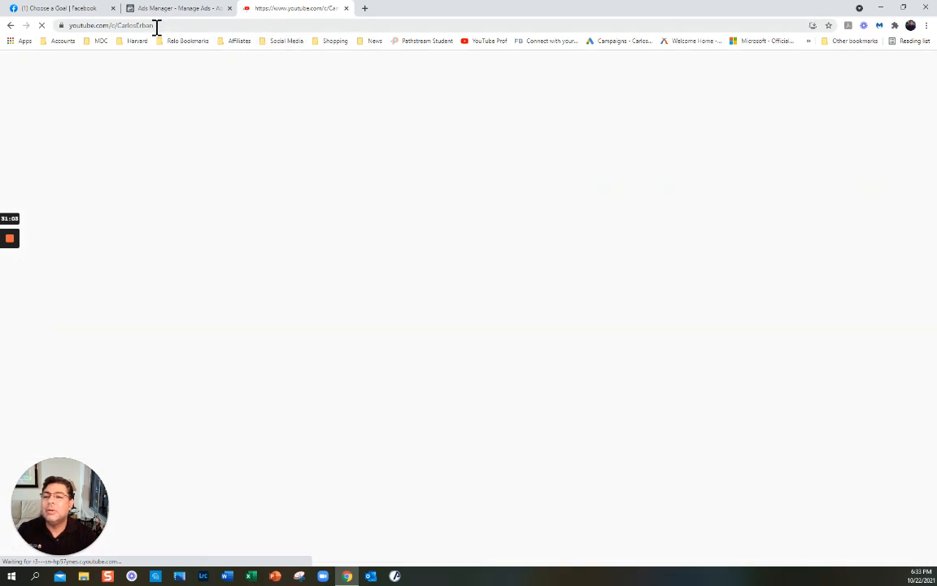
Step: Copy the YouTube channel's short custom address and paste it as the Sushi ad's website URL in Ads Manager
left_click(157, 26)
key("ctrl+c")
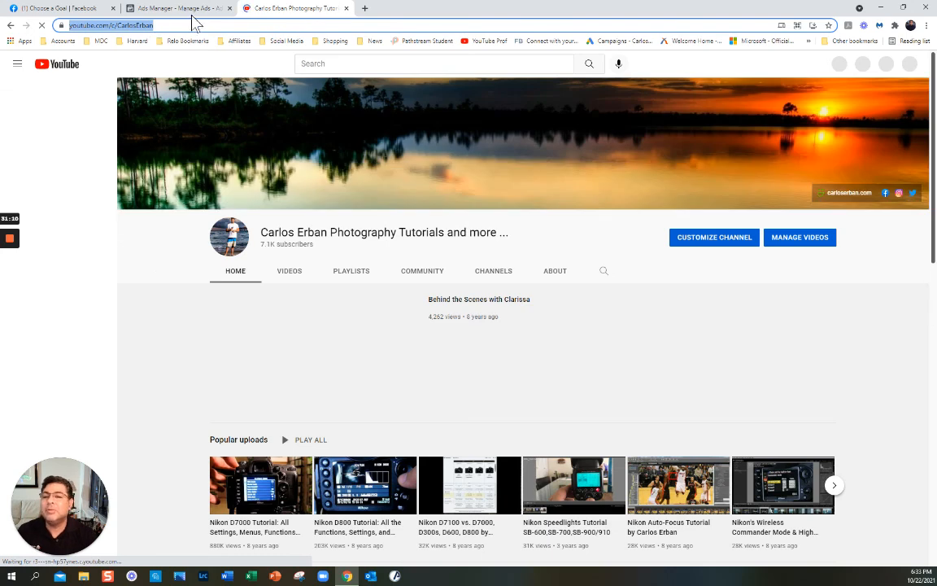
left_click(187, 9)
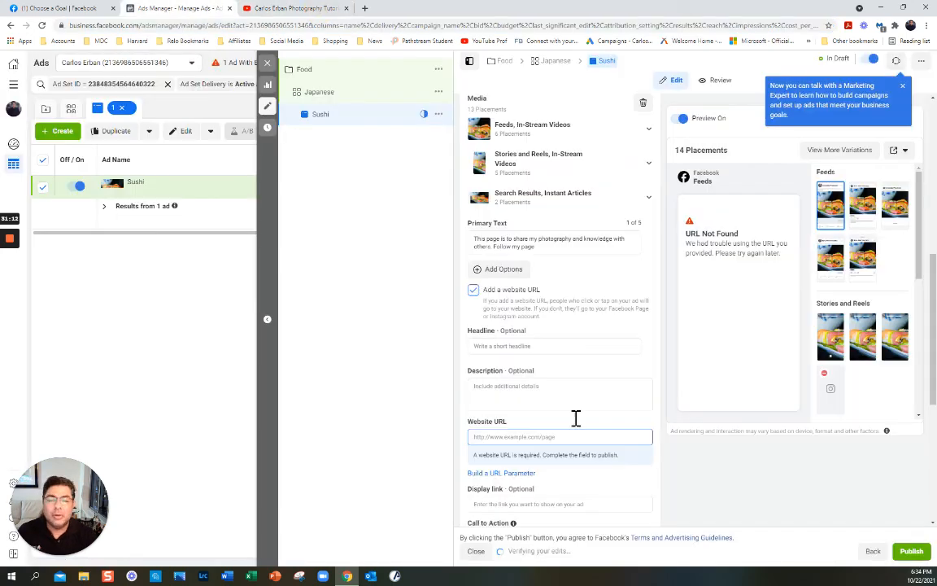
left_click(499, 438)
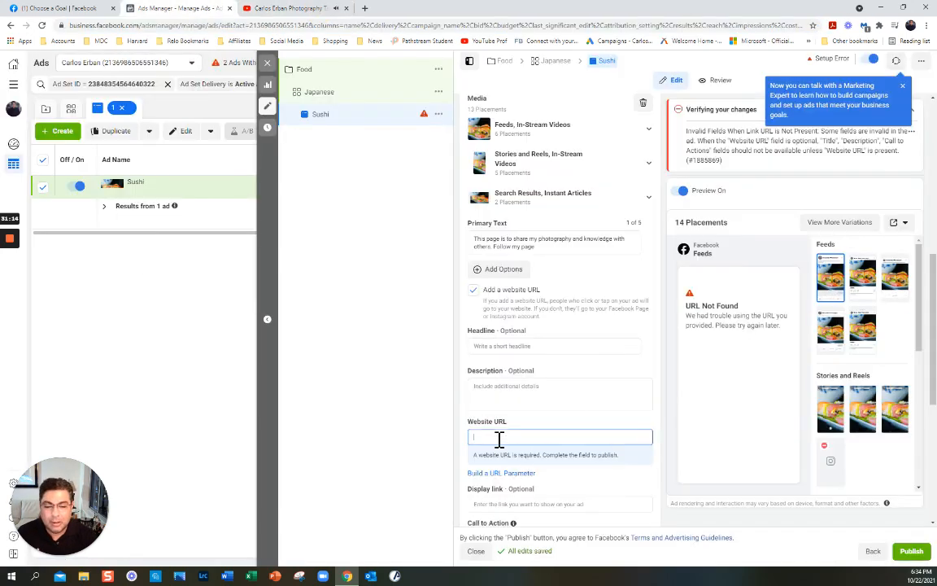
key("ctrl+v")
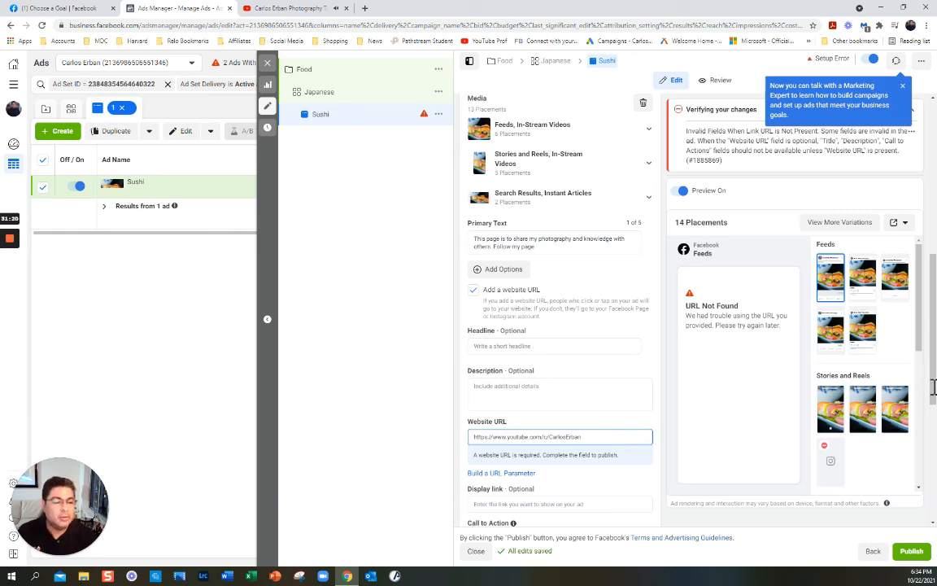
Step: Dismiss the Marketing Expert tip and review the Sushi ad's remaining settings, summary and Mobile News Feed preview
mouse_move(933, 394)
left_mouse_down()
mouse_move(935, 358)
mouse_move(935, 393)
left_mouse_up()
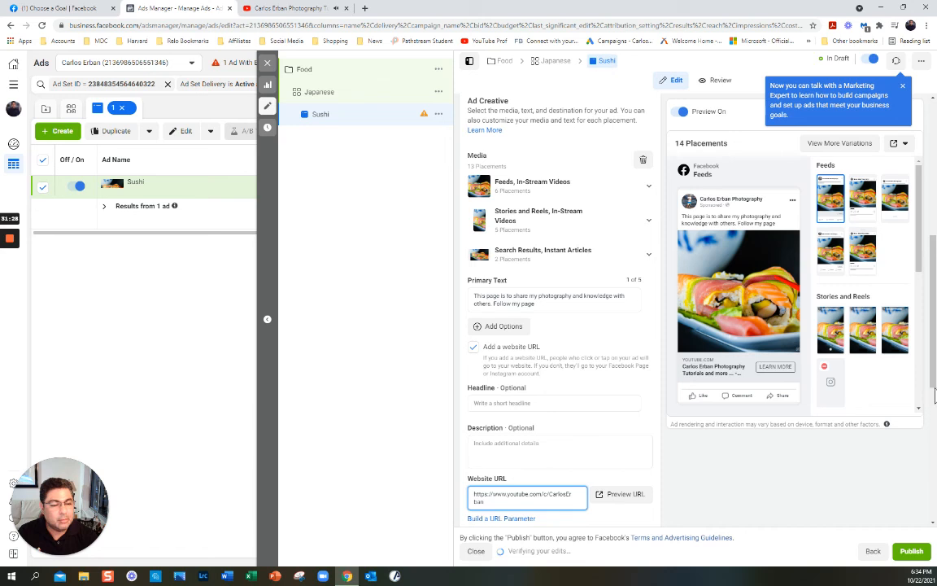
left_click_drag(934, 395, 934, 440)
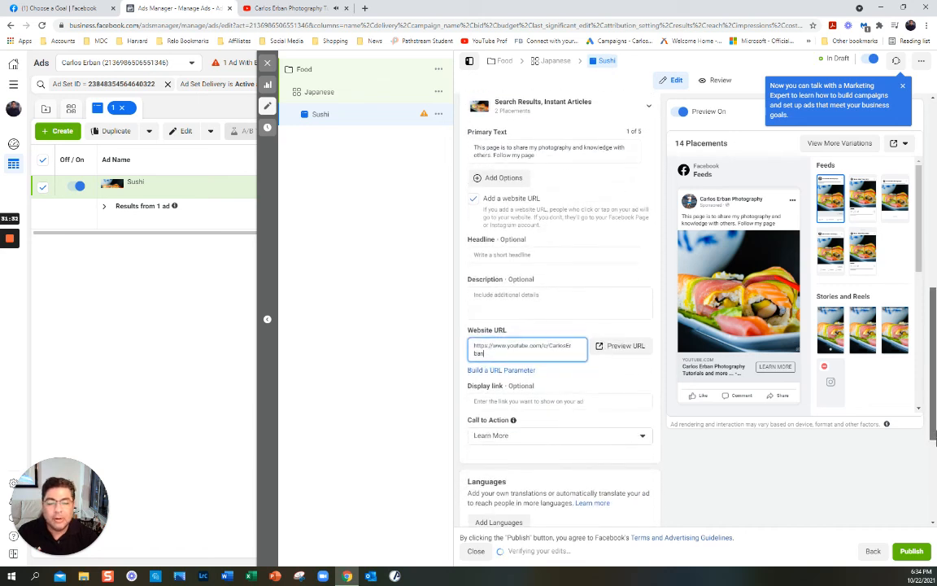
left_click_drag(935, 440, 935, 452)
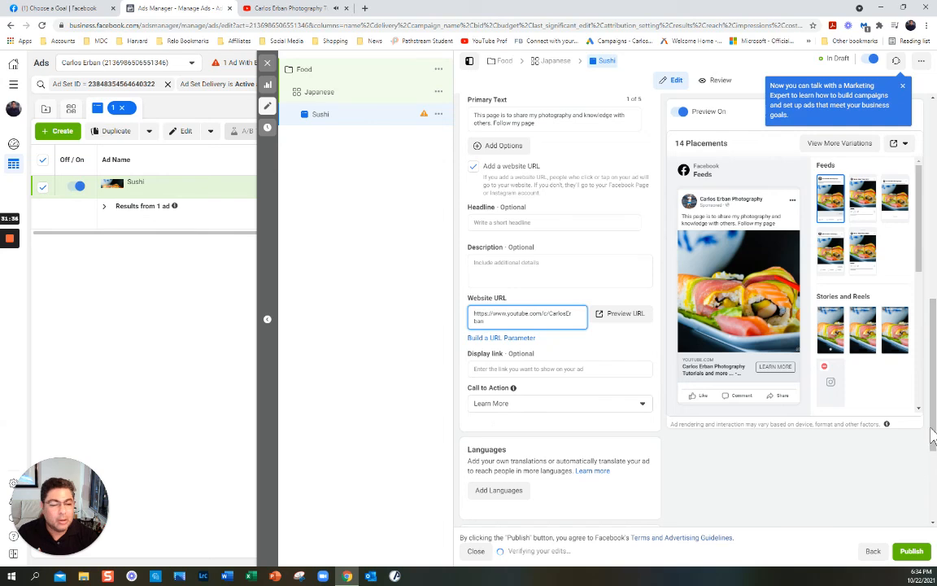
left_click_drag(933, 440, 936, 165)
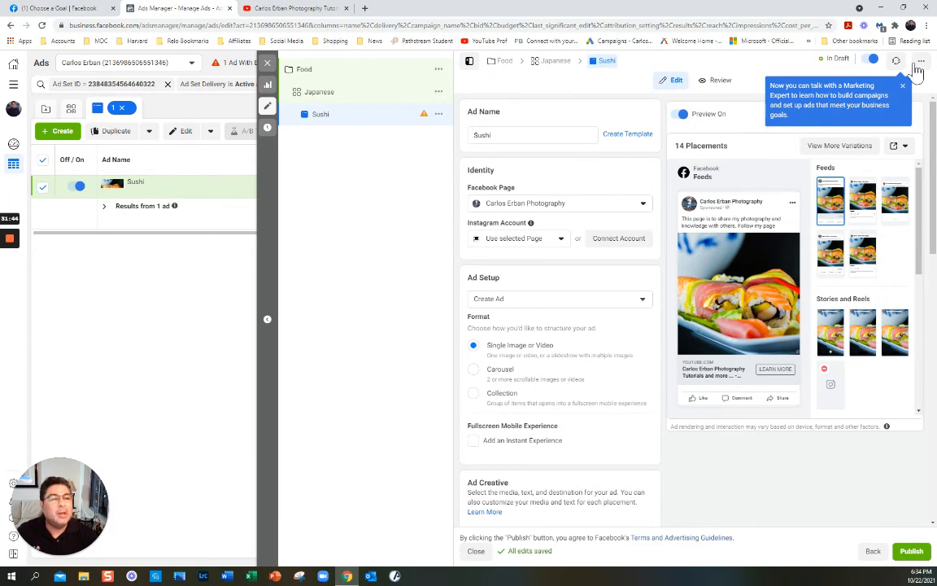
left_click(902, 87)
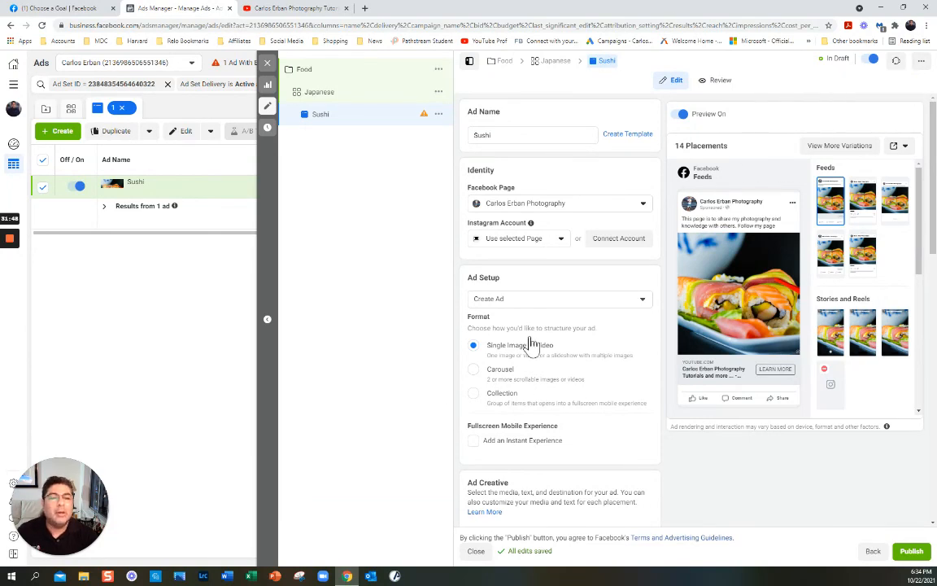
left_click(704, 85)
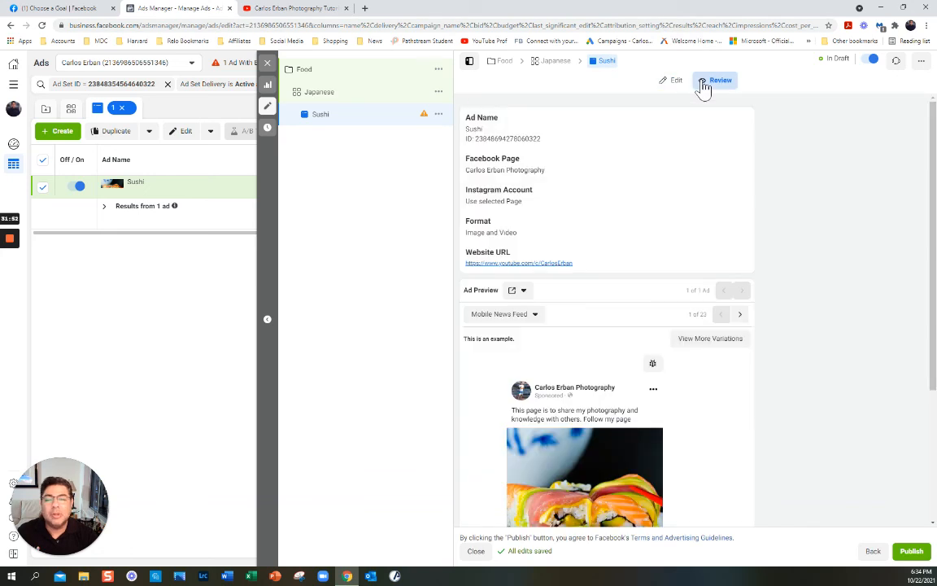
scroll(862, 379, "down", 2)
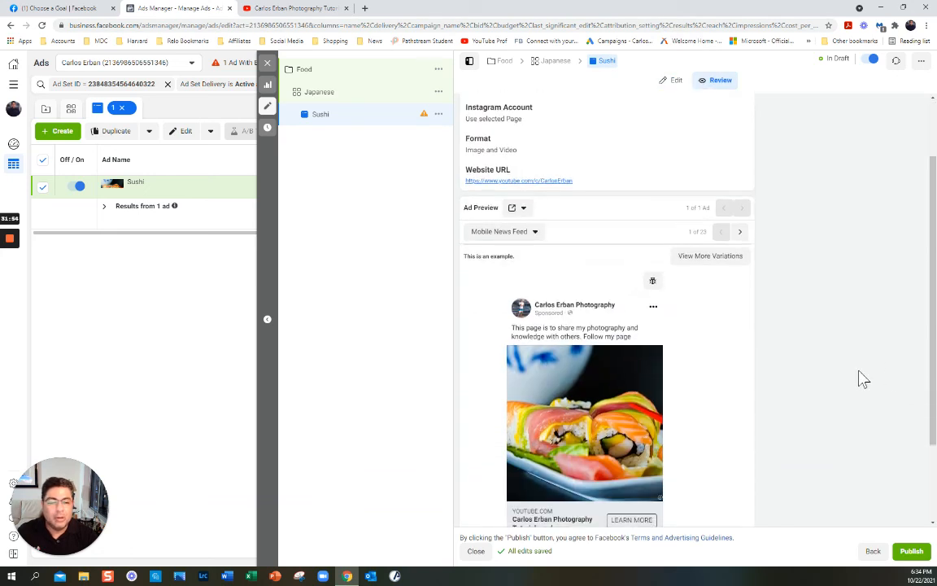
scroll(862, 380, "down", 1)
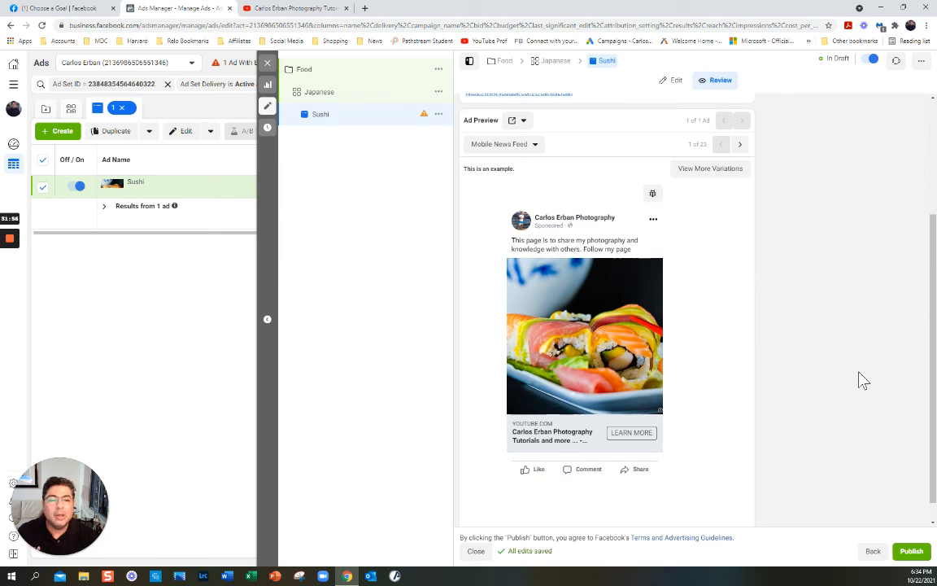
scroll(862, 382, "down", 1)
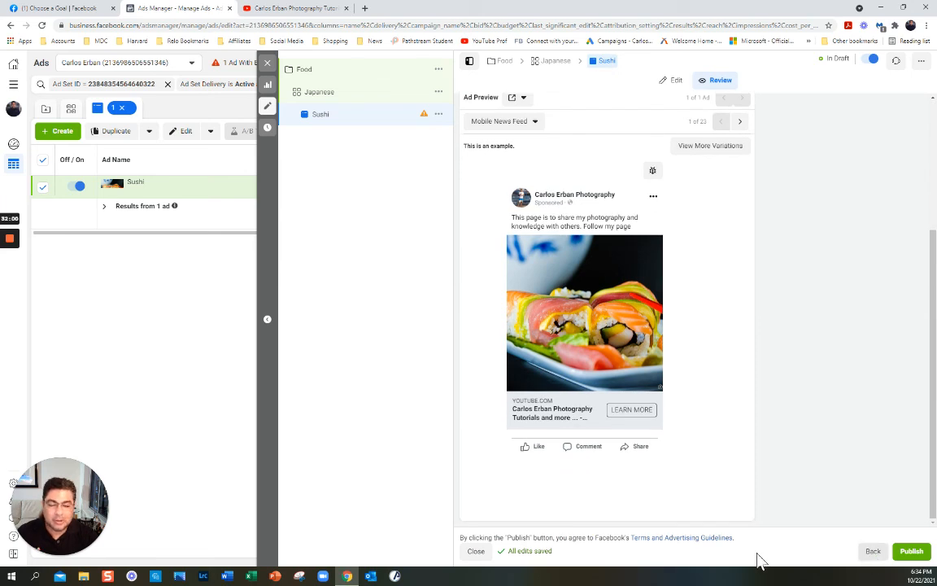
Step: Close the ad editor without publishing the draft items and switch the Sushi ad off
left_click(475, 552)
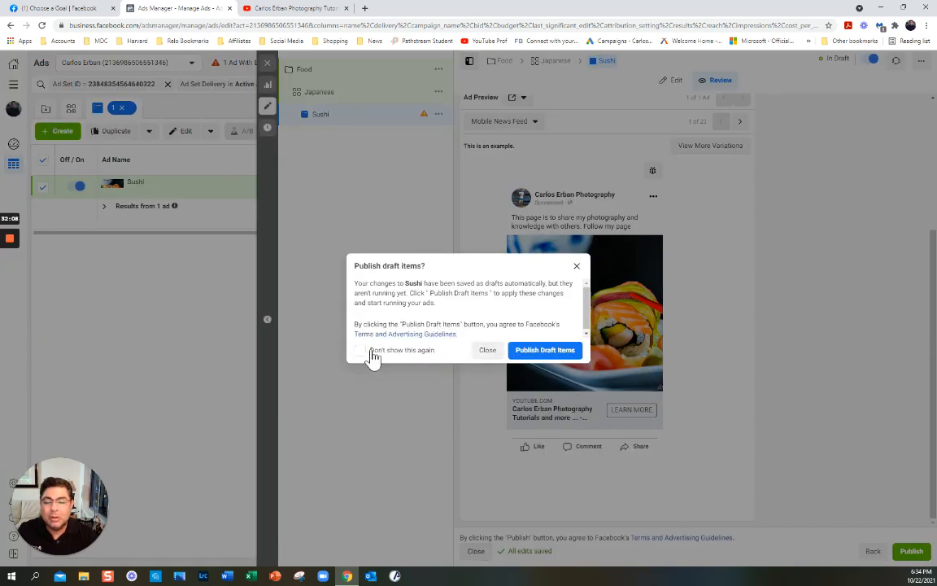
left_click(487, 351)
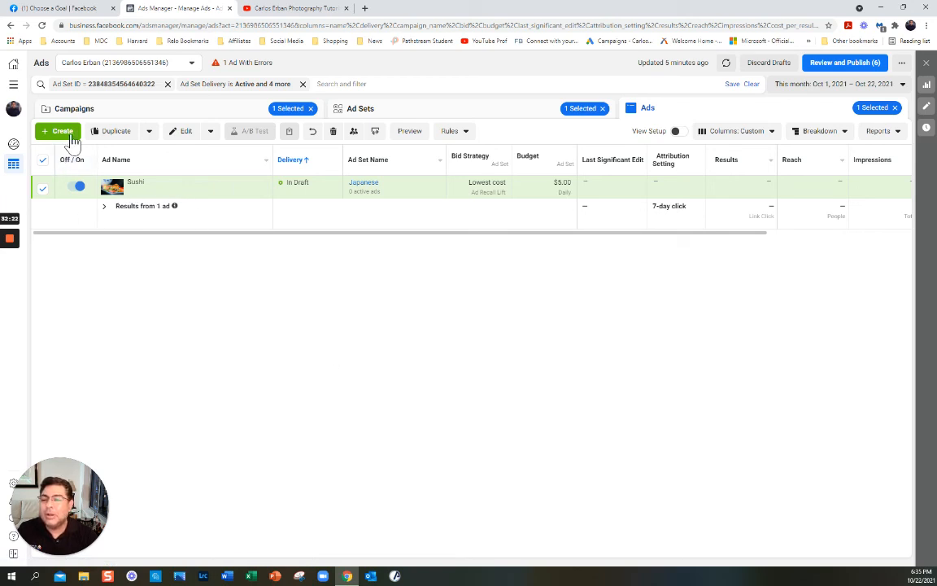
left_click(76, 186)
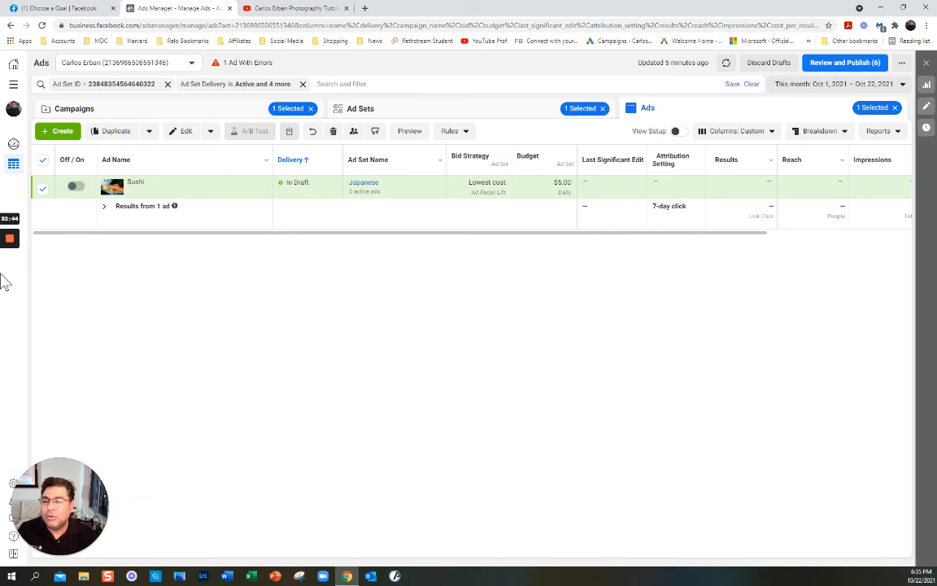
mouse_move(7, 276)
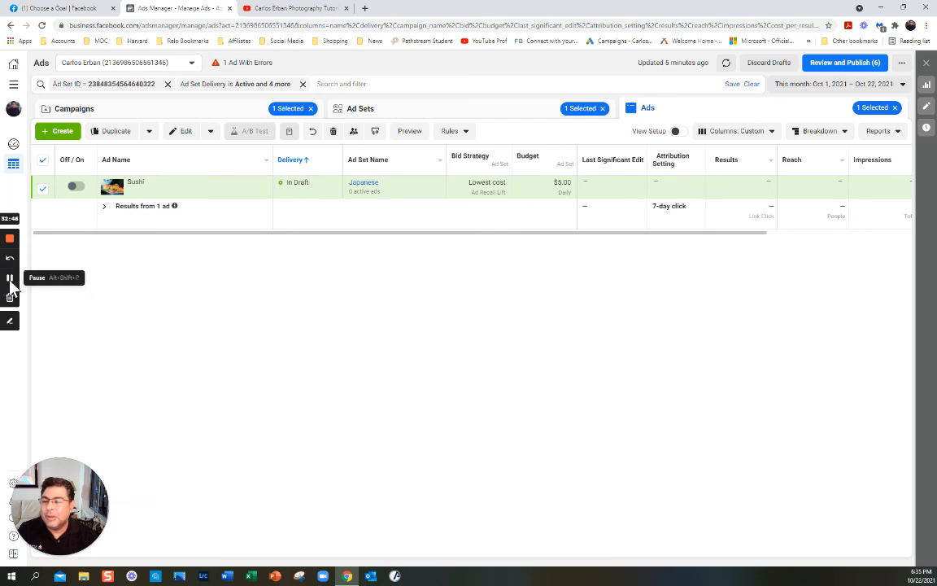